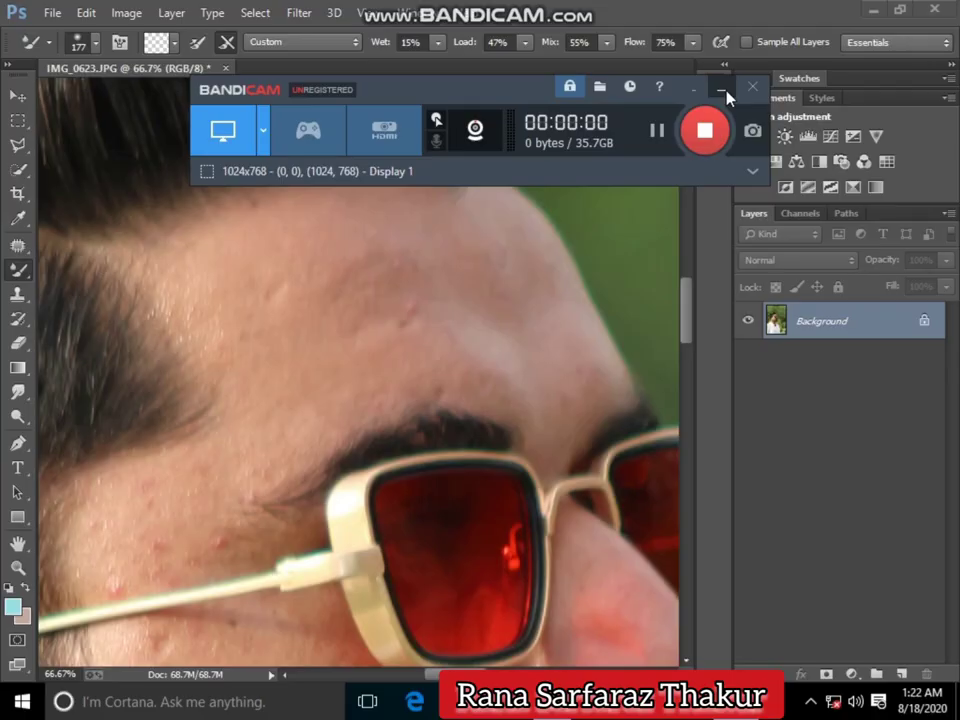
- Duplicate the photo onto Layer 1 and smooth the forehead skin with the Mixer Brush
{"action": "left_click", "coordinate": [724, 91]}
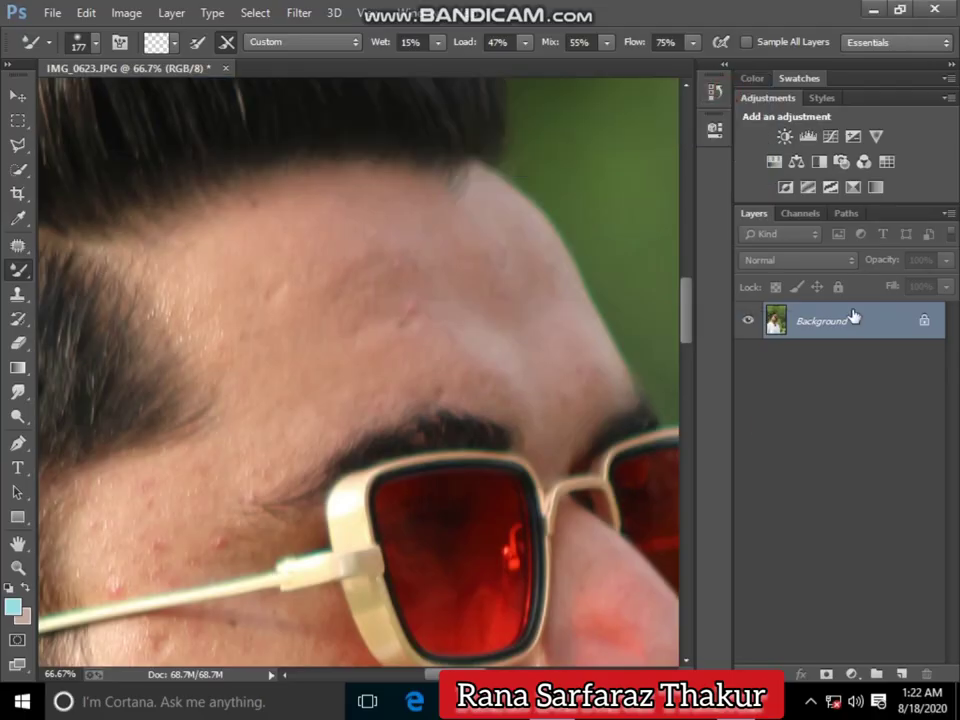
{"action": "key", "text": "ctrl+j"}
{"action": "scroll", "coordinate": [360, 368], "scroll_direction": "up", "scroll_amount": 2}
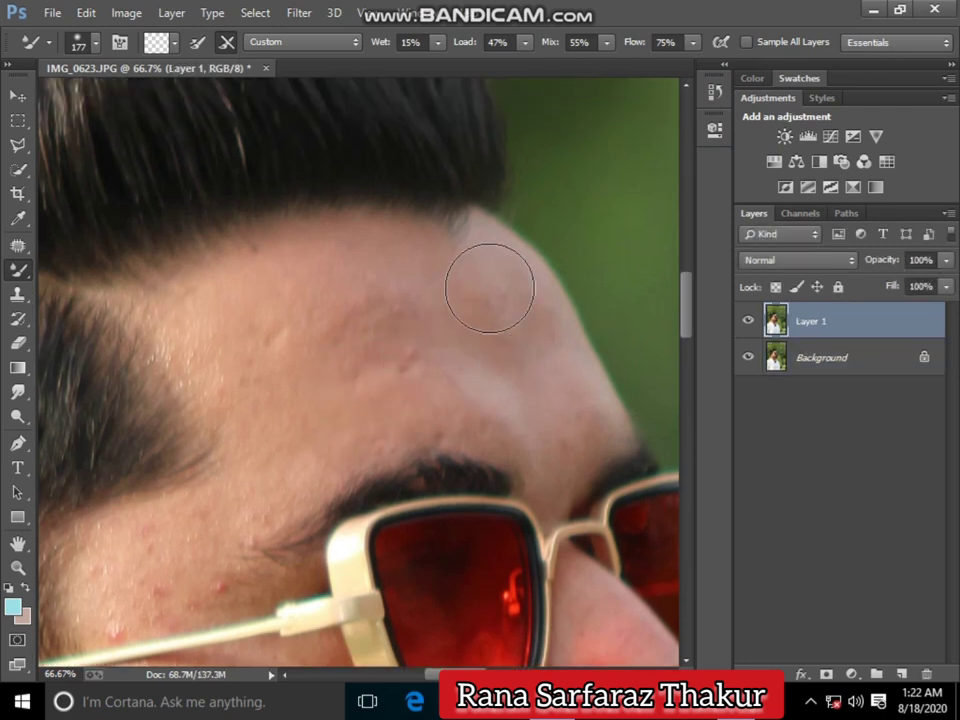
{"action": "left_click_drag", "start_coordinate": [508, 310], "coordinate": [568, 433]}
{"action": "mouse_move", "coordinate": [536, 396]}
{"action": "left_mouse_down"}
{"action": "mouse_move", "coordinate": [493, 296]}
{"action": "mouse_move", "coordinate": [398, 268]}
{"action": "mouse_move", "coordinate": [290, 274]}
{"action": "left_mouse_up"}
{"action": "mouse_move", "coordinate": [229, 296]}
{"action": "left_mouse_down"}
{"action": "mouse_move", "coordinate": [244, 395]}
{"action": "mouse_move", "coordinate": [299, 385]}
{"action": "mouse_move", "coordinate": [411, 317]}
{"action": "mouse_move", "coordinate": [467, 396]}
{"action": "mouse_move", "coordinate": [450, 388]}
{"action": "mouse_move", "coordinate": [289, 414]}
{"action": "left_mouse_up"}
- Shrink the Mixer Brush to 132 px and smooth the cheek skin below the glasses
{"action": "scroll", "coordinate": [250, 480], "scroll_direction": "down", "scroll_amount": 4}
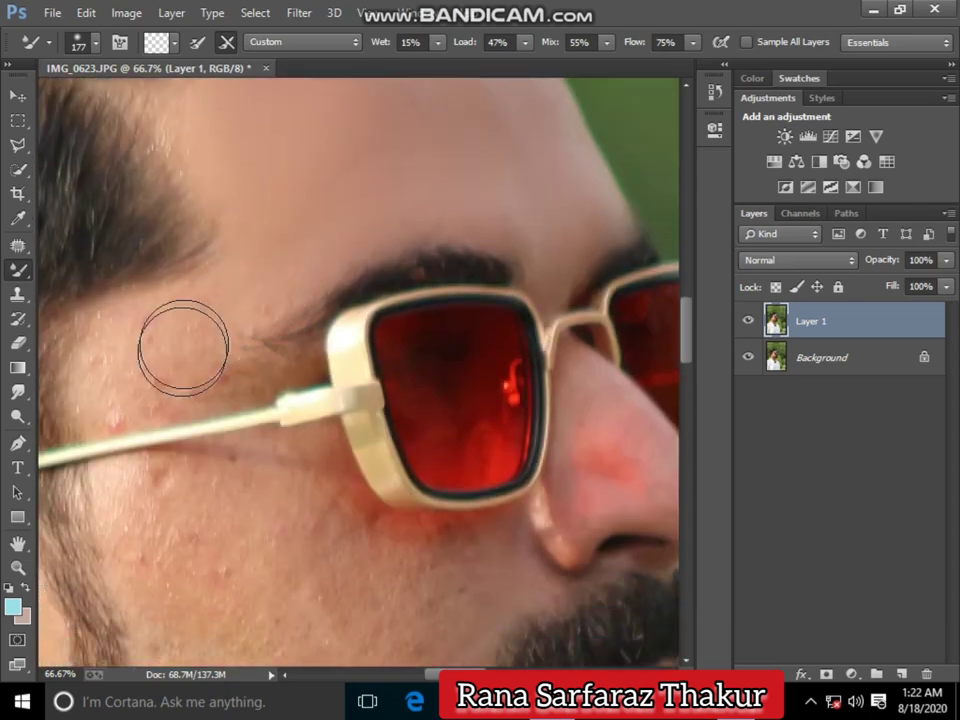
{"action": "scroll", "coordinate": [200, 360], "scroll_direction": "down", "scroll_amount": 4}
{"action": "right_click", "coordinate": [225, 381]}
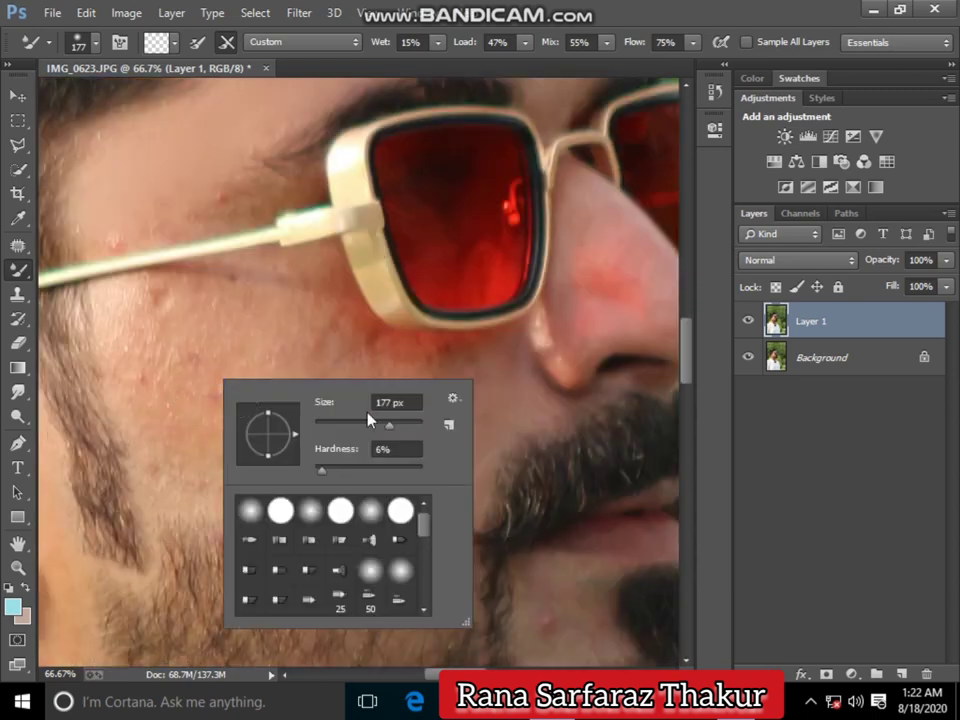
{"action": "left_click", "coordinate": [197, 201]}
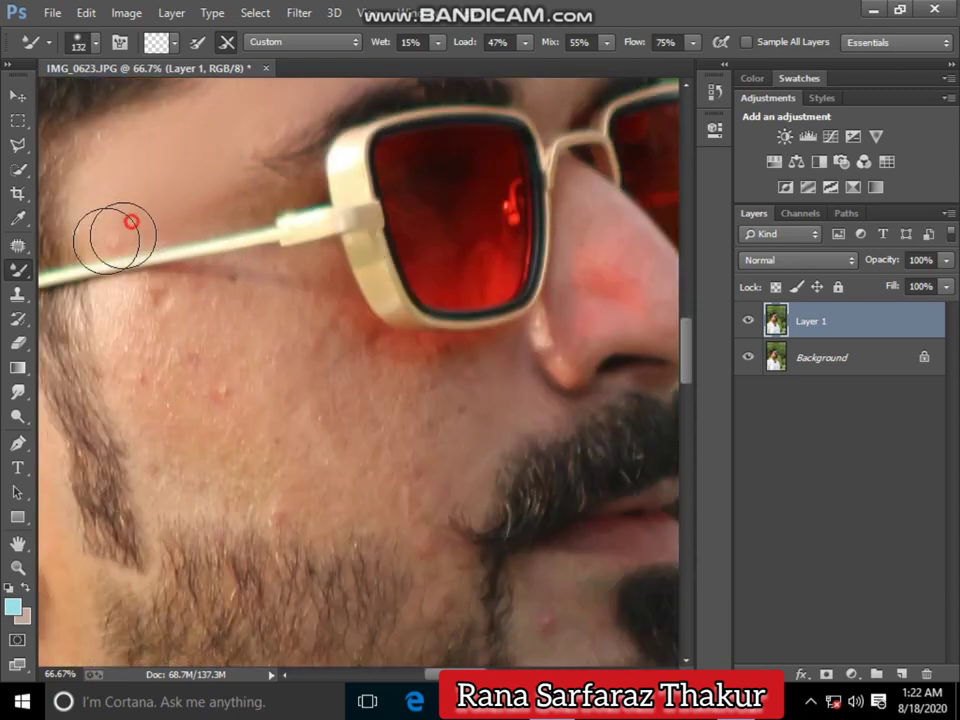
{"action": "scroll", "coordinate": [140, 220], "scroll_direction": "down", "scroll_amount": 2}
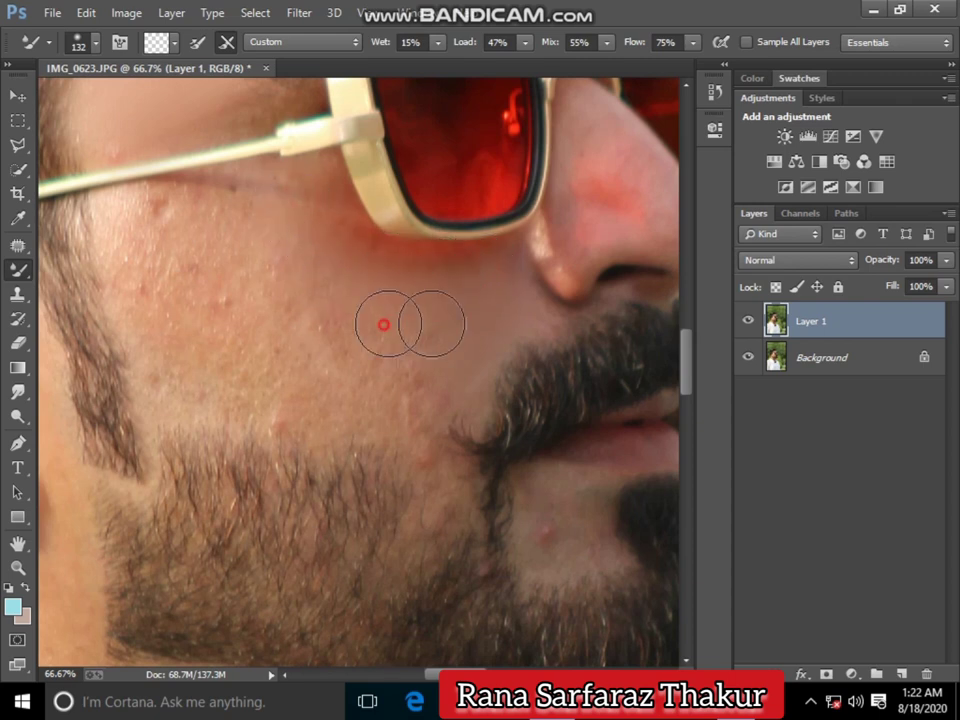
{"action": "left_click_drag", "start_coordinate": [350, 398], "coordinate": [144, 253]}
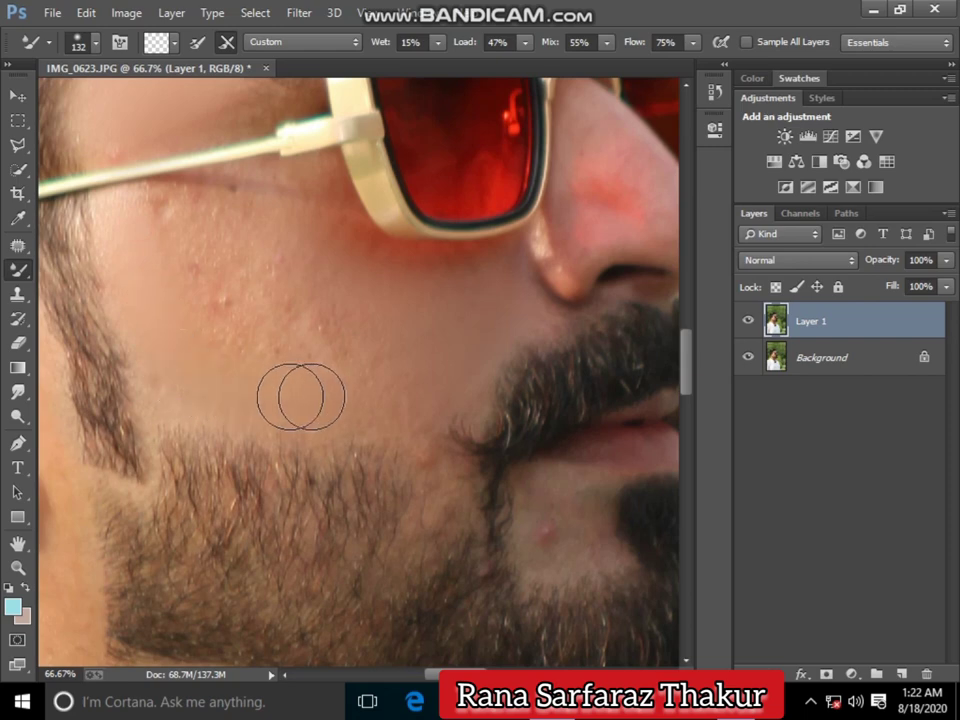
{"action": "left_click_drag", "start_coordinate": [368, 407], "coordinate": [133, 330]}
{"action": "scroll", "coordinate": [94, 205], "scroll_direction": "down", "scroll_amount": 2}
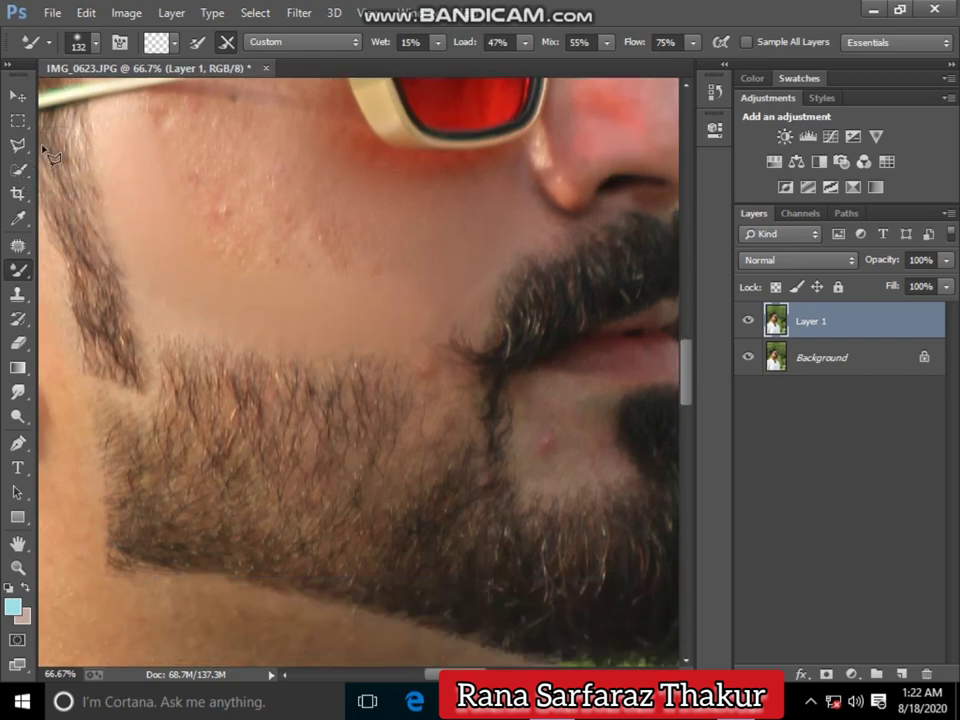
- Return to the Mixer Brush and smooth and brighten the cheek skin
{"action": "key", "text": "l"}
{"action": "scroll", "coordinate": [70, 160], "scroll_direction": "up", "scroll_amount": 1}
{"action": "left_click", "coordinate": [17, 272]}
{"action": "right_click", "coordinate": [120, 226]}
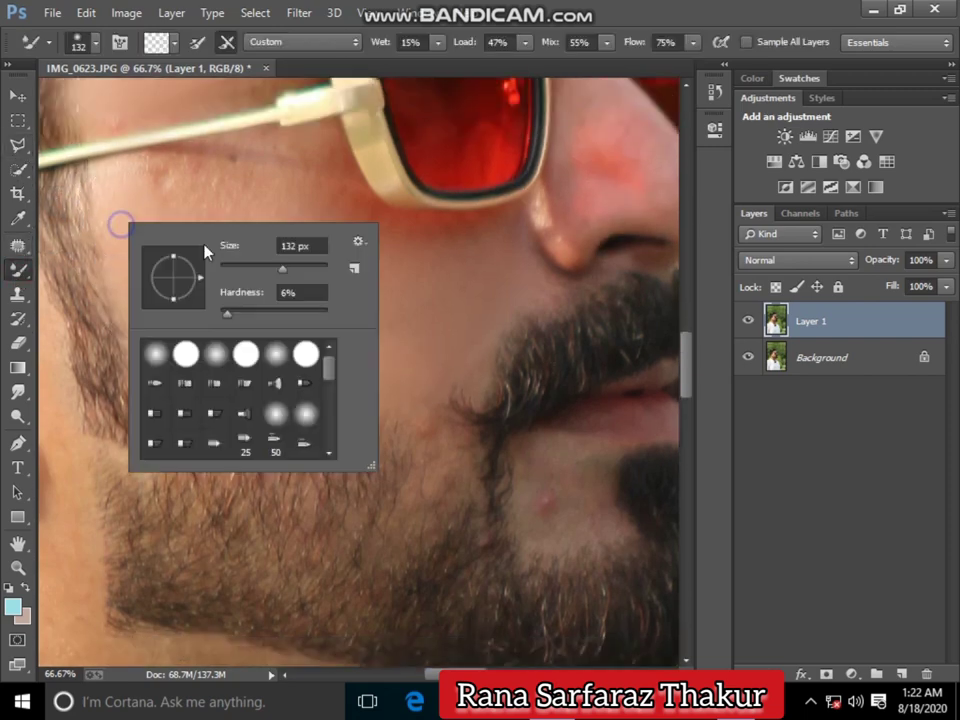
{"action": "left_click_drag", "start_coordinate": [153, 202], "coordinate": [189, 255]}
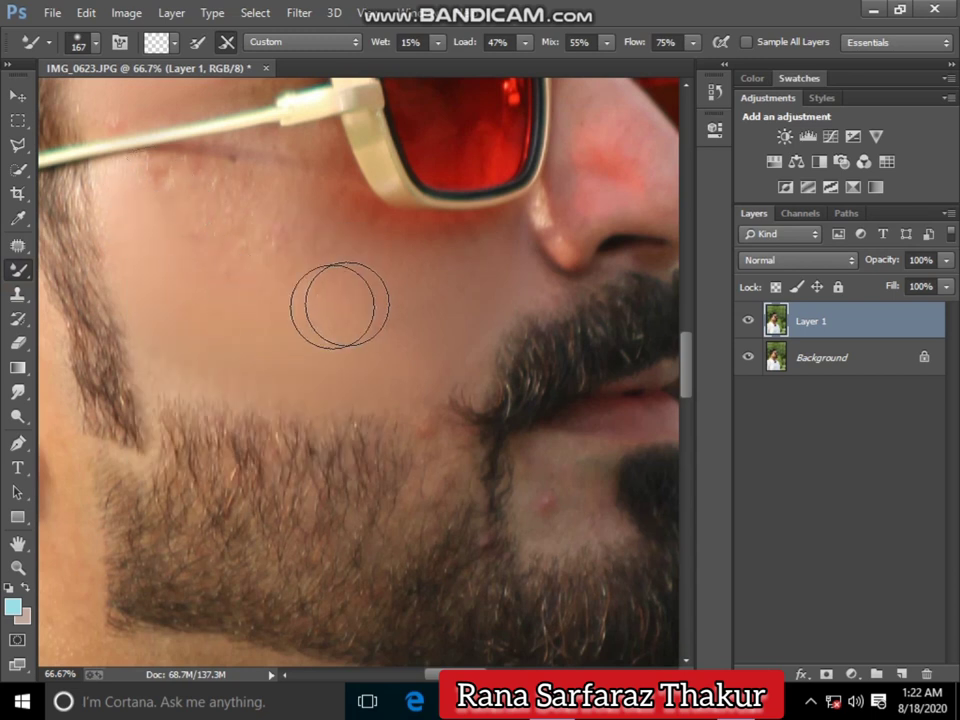
{"action": "mouse_move", "coordinate": [330, 303]}
{"action": "left_mouse_down"}
{"action": "mouse_move", "coordinate": [349, 308]}
{"action": "mouse_move", "coordinate": [399, 263]}
{"action": "mouse_move", "coordinate": [300, 180]}
{"action": "mouse_move", "coordinate": [176, 171]}
{"action": "mouse_move", "coordinate": [279, 246]}
{"action": "mouse_move", "coordinate": [281, 277]}
{"action": "mouse_move", "coordinate": [424, 345]}
{"action": "mouse_move", "coordinate": [482, 270]}
{"action": "left_mouse_up"}
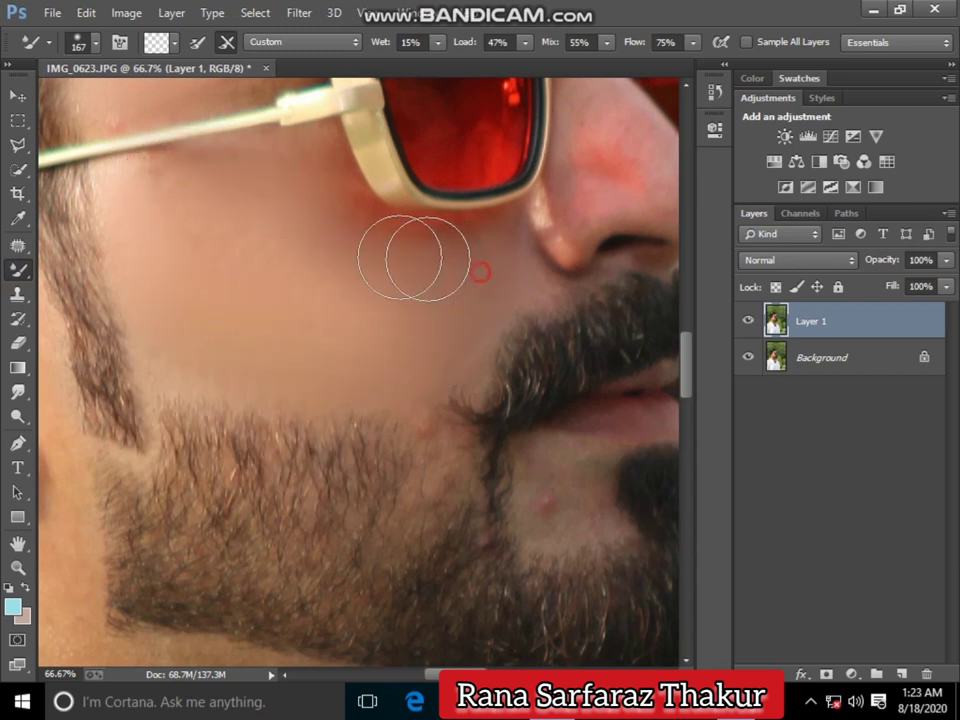
{"action": "scroll", "coordinate": [386, 545], "scroll_direction": "down", "scroll_amount": 3}
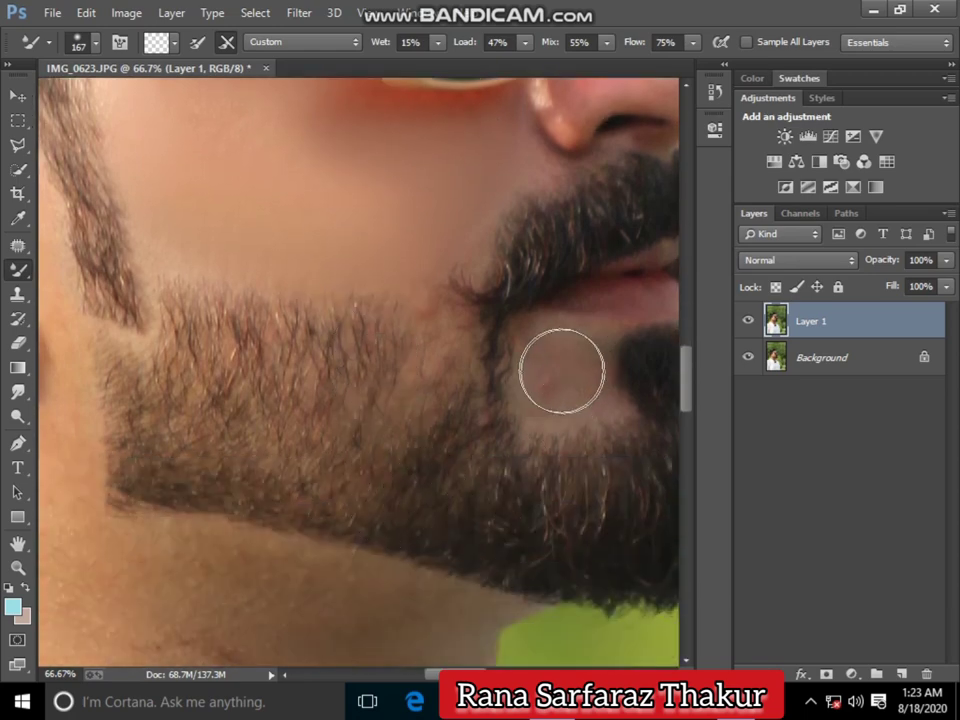
- Smooth the cheek beside the beard and the jaw and neck below it
{"action": "scroll", "coordinate": [550, 385], "scroll_direction": "down", "scroll_amount": 3}
{"action": "scroll", "coordinate": [300, 380], "scroll_direction": "left", "scroll_amount": 3}
{"action": "scroll", "coordinate": [133, 386], "scroll_direction": "down", "scroll_amount": 1}
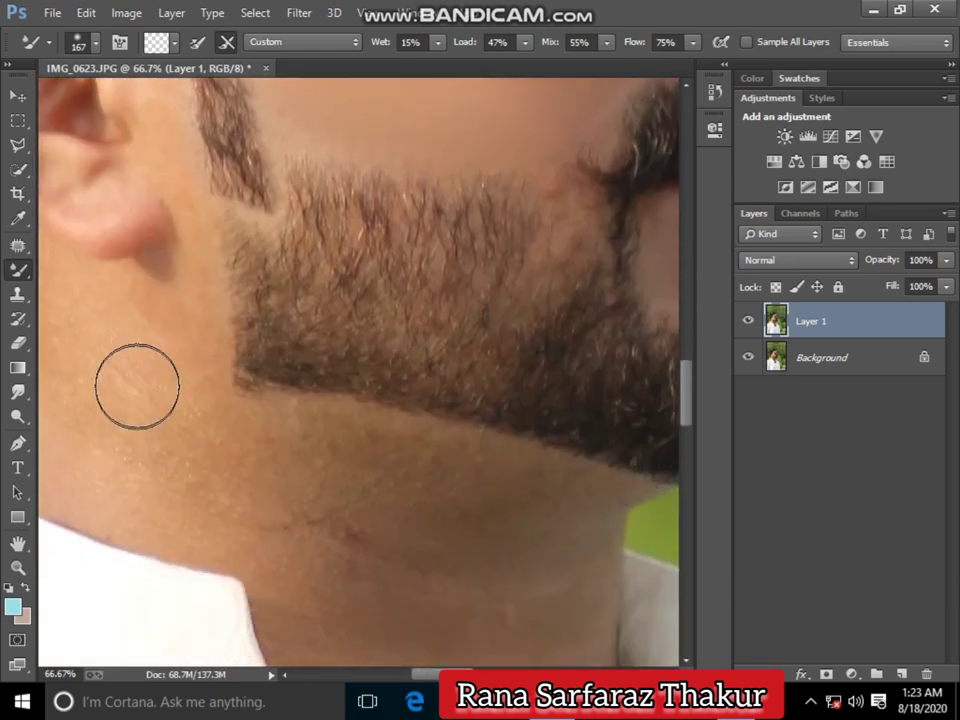
{"action": "scroll", "coordinate": [150, 300], "scroll_direction": "down", "scroll_amount": 1}
{"action": "left_click_drag", "start_coordinate": [182, 288], "coordinate": [86, 294]}
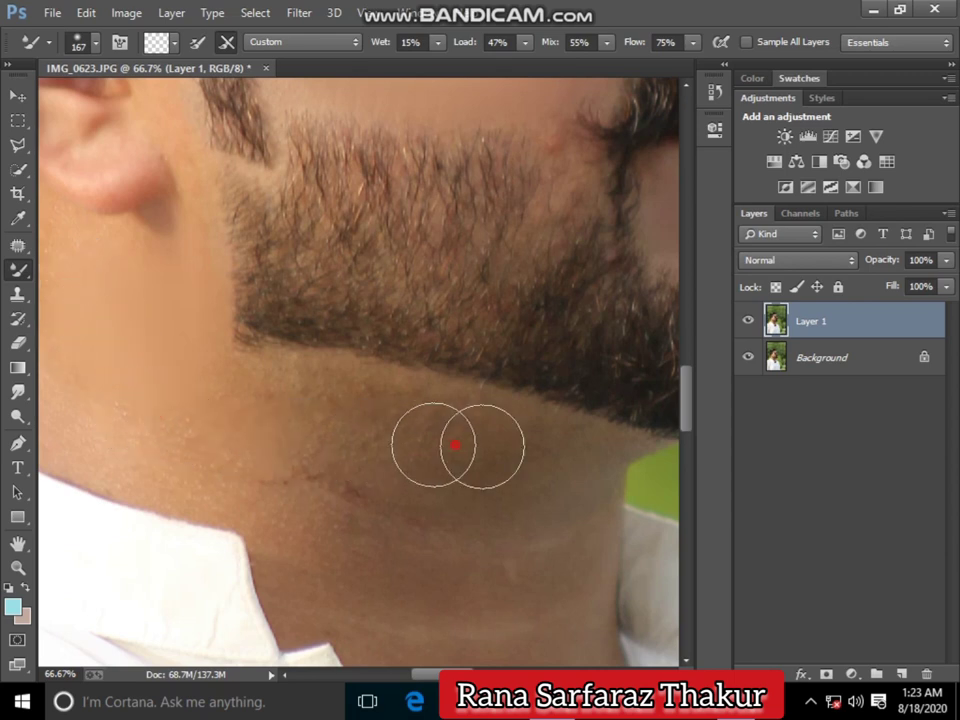
{"action": "mouse_move", "coordinate": [363, 405]}
{"action": "left_mouse_down"}
{"action": "mouse_move", "coordinate": [546, 450]}
{"action": "mouse_move", "coordinate": [570, 478]}
{"action": "left_mouse_up"}
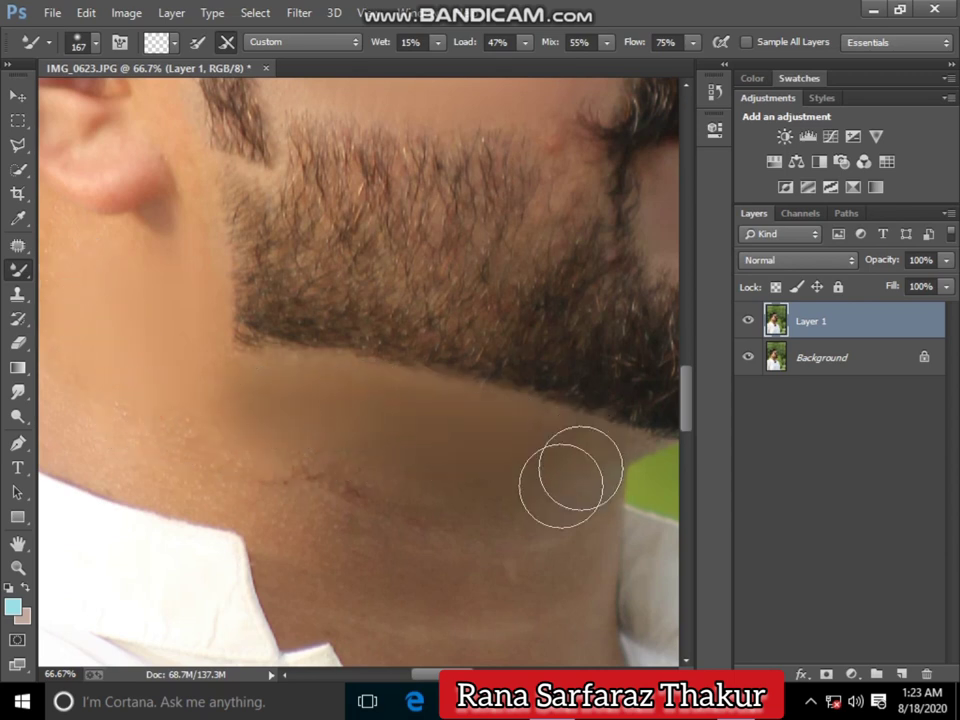
{"action": "scroll", "coordinate": [357, 467], "scroll_direction": "down", "scroll_amount": 3}
- Enlarge the Mixer Brush to 181 px and smooth the neck skin above the collar
{"action": "right_click", "coordinate": [390, 395]}
{"action": "left_click_drag", "start_coordinate": [546, 435], "coordinate": [556, 435]}
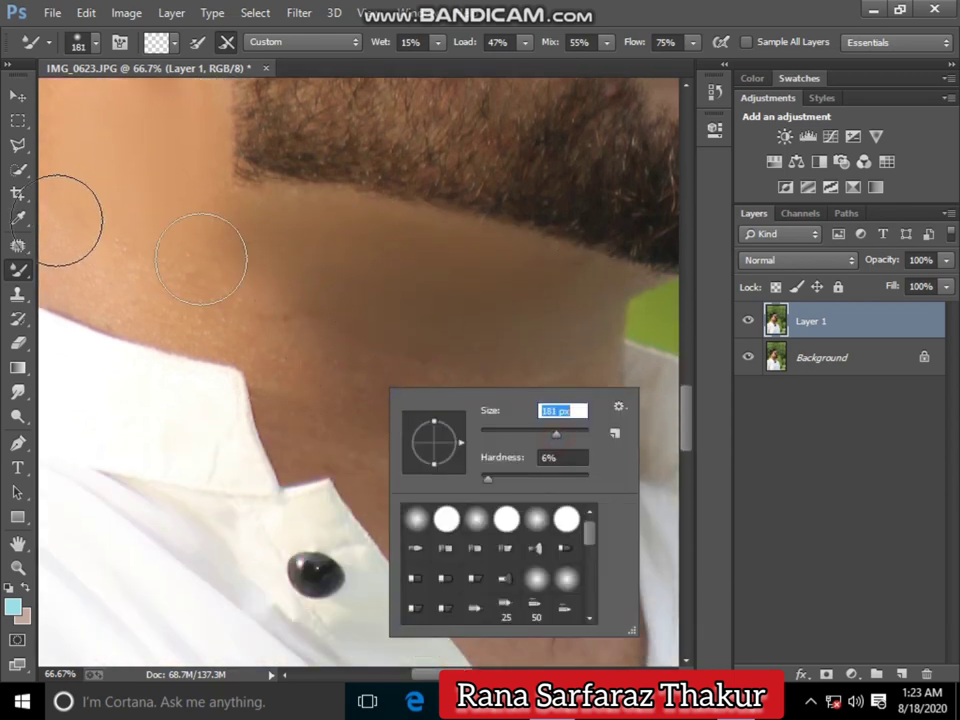
{"action": "left_click", "coordinate": [122, 204]}
{"action": "left_click_drag", "start_coordinate": [122, 204], "coordinate": [550, 391]}
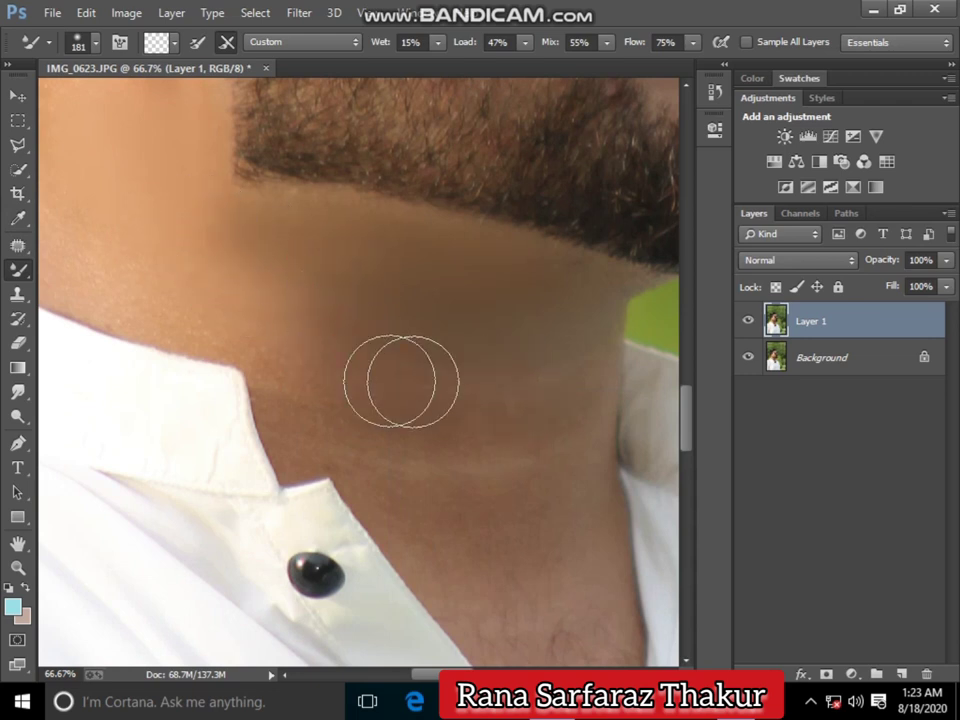
{"action": "scroll", "coordinate": [555, 500], "scroll_direction": "down", "scroll_amount": 3}
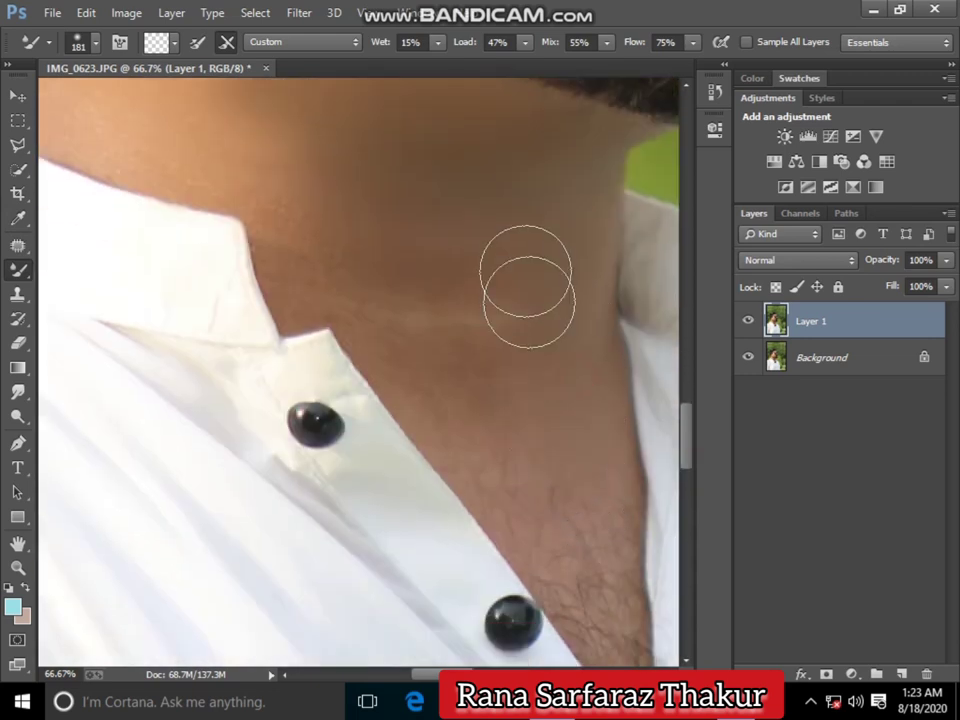
{"action": "scroll", "coordinate": [370, 255], "scroll_direction": "up", "scroll_amount": 2}
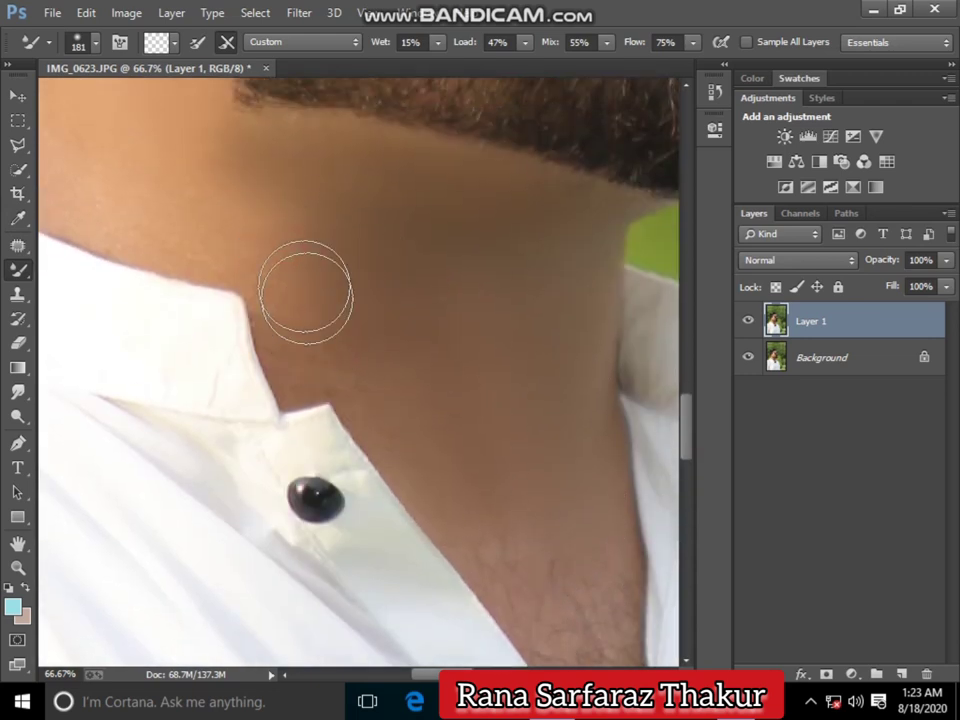
{"action": "scroll", "coordinate": [406, 245], "scroll_direction": "down", "scroll_amount": 2}
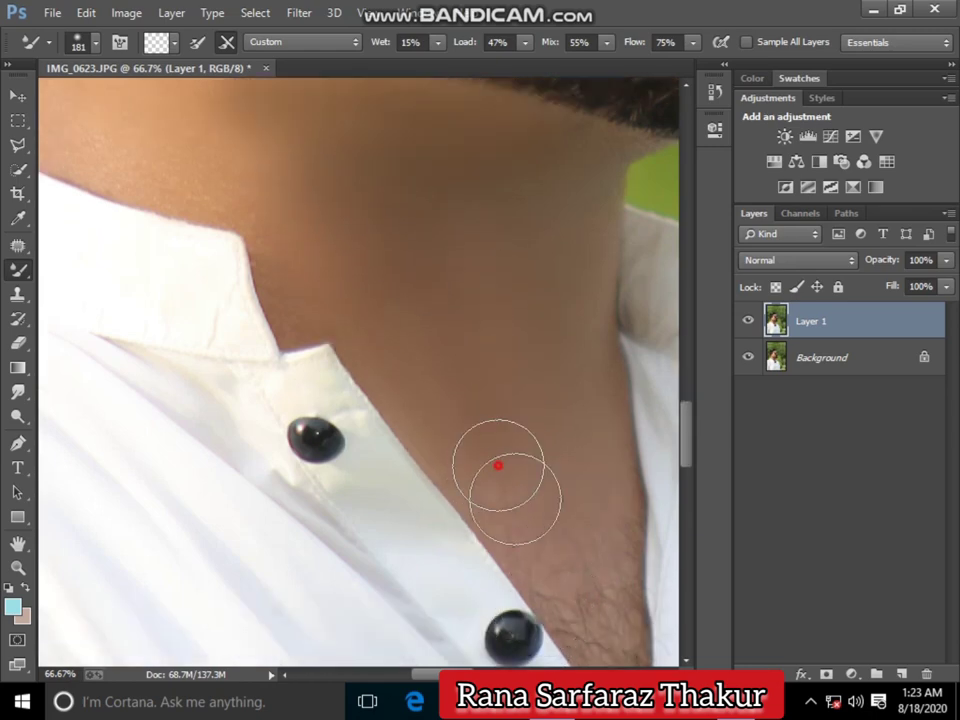
{"action": "left_click_drag", "start_coordinate": [514, 488], "coordinate": [534, 506]}
{"action": "scroll", "coordinate": [493, 392], "scroll_direction": "left", "scroll_amount": 5}
{"action": "scroll", "coordinate": [493, 392], "scroll_direction": "up", "scroll_amount": 2}
{"action": "scroll", "coordinate": [446, 294], "scroll_direction": "up", "scroll_amount": 2}
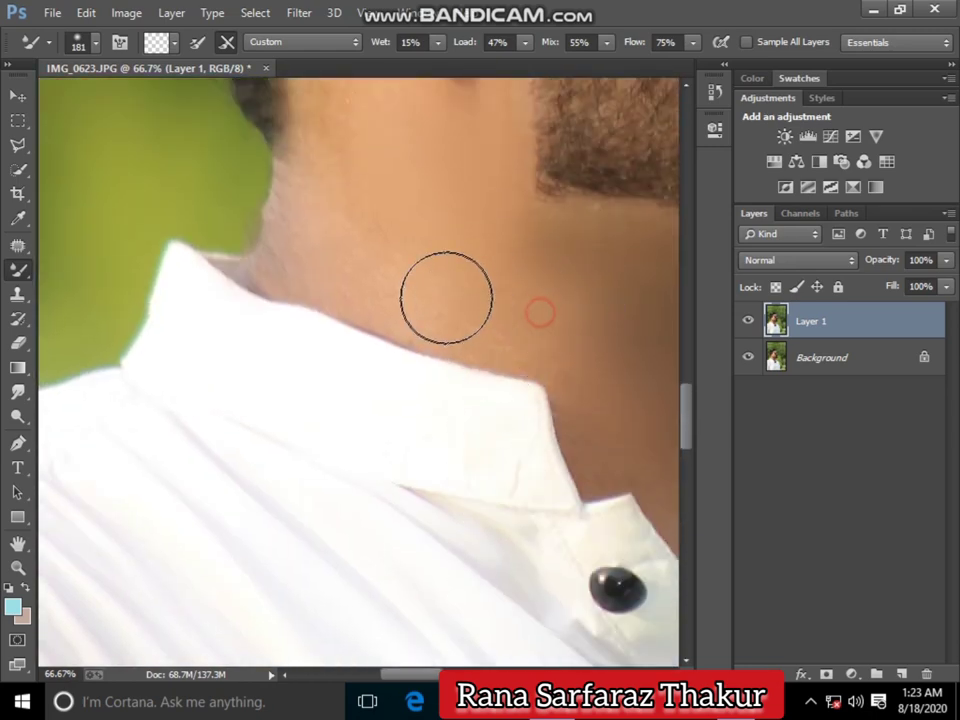
{"action": "scroll", "coordinate": [340, 212], "scroll_direction": "up", "scroll_amount": 2}
{"action": "scroll", "coordinate": [326, 176], "scroll_direction": "up", "scroll_amount": 1}
{"action": "scroll", "coordinate": [336, 250], "scroll_direction": "up", "scroll_amount": 5}
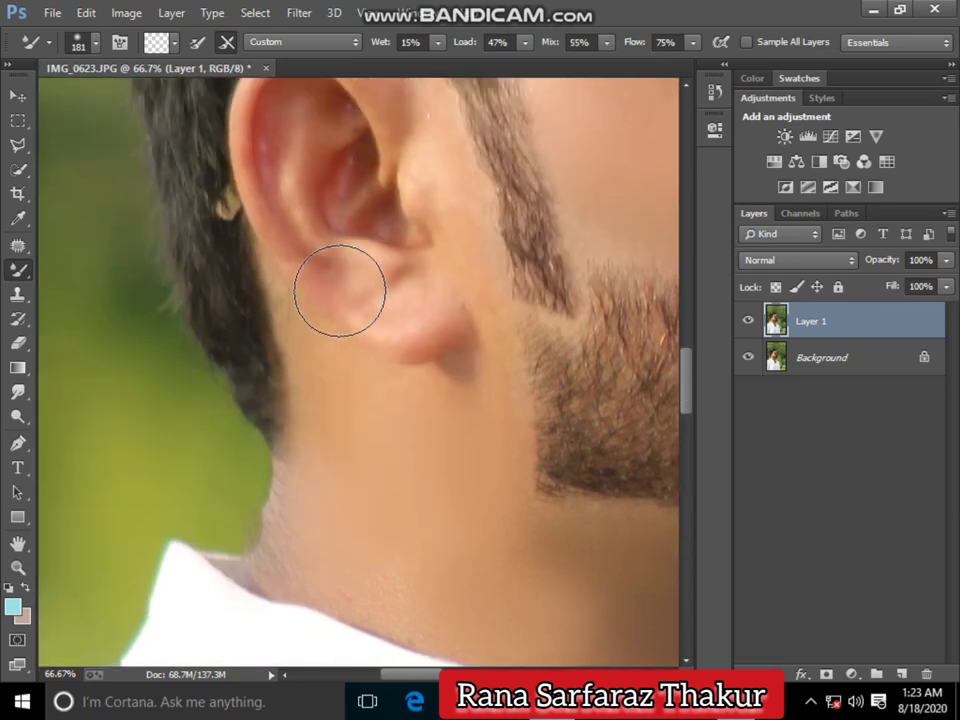
{"action": "scroll", "coordinate": [336, 289], "scroll_direction": "up", "scroll_amount": 2}
- Reduce the brush to 90 px and smooth the skin around the ear
{"action": "right_click", "coordinate": [382, 276]}
{"action": "left_click", "coordinate": [300, 281]}
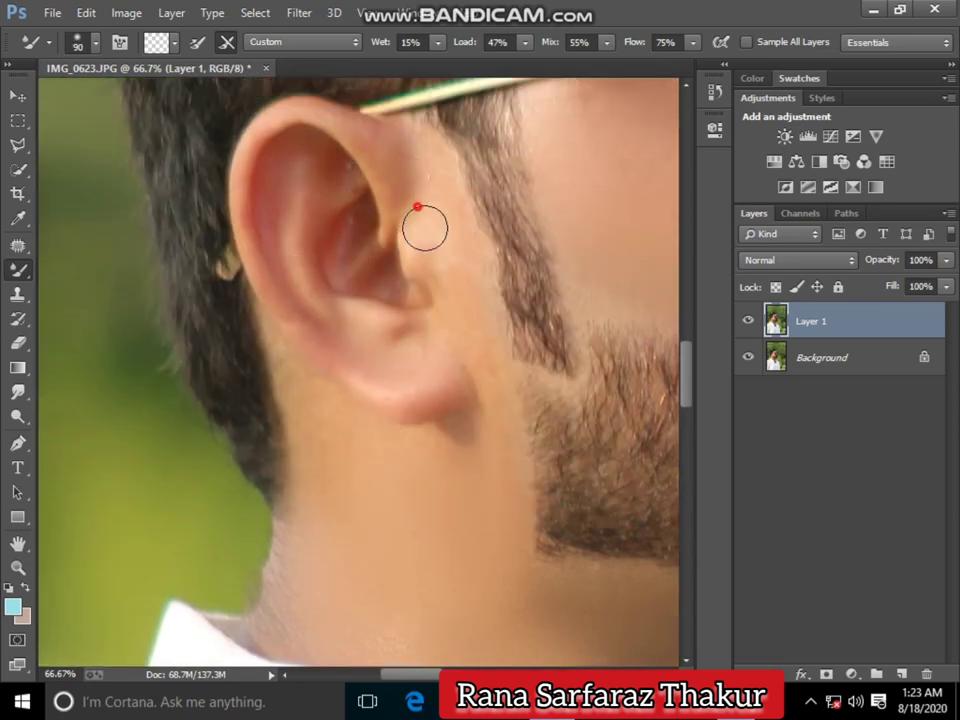
{"action": "scroll", "coordinate": [493, 510], "scroll_direction": "down", "scroll_amount": 2}
{"action": "scroll", "coordinate": [450, 497], "scroll_direction": "right", "scroll_amount": 6}
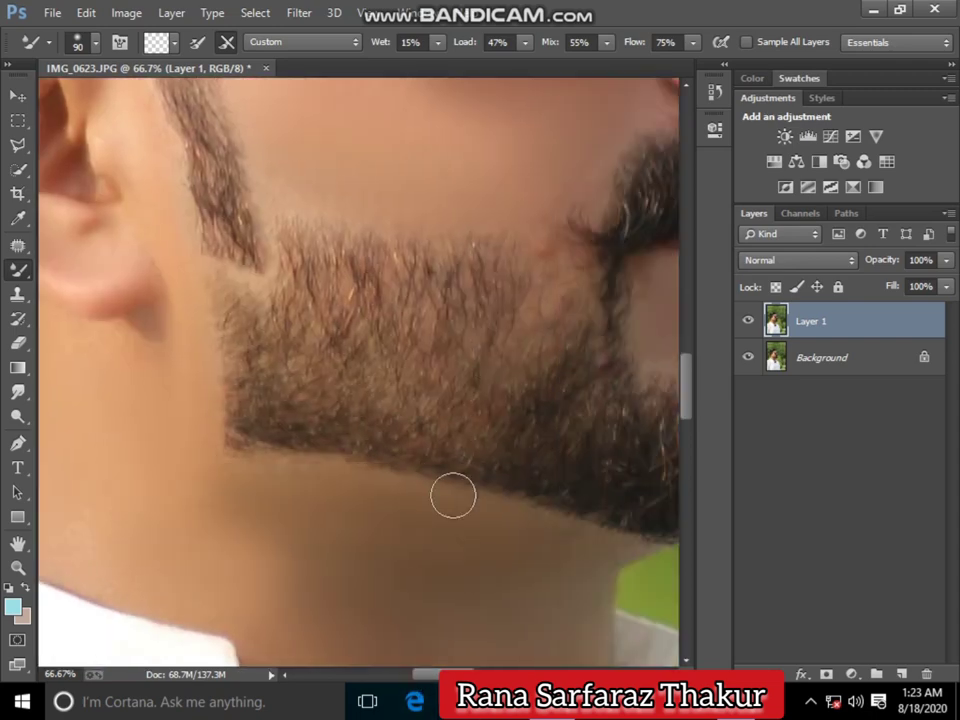
{"action": "scroll", "coordinate": [519, 301], "scroll_direction": "up", "scroll_amount": 3}
{"action": "left_click", "coordinate": [519, 301]}
{"action": "scroll", "coordinate": [414, 266], "scroll_direction": "up", "scroll_amount": 3}
{"action": "scroll", "coordinate": [438, 221], "scroll_direction": "up", "scroll_amount": 1}
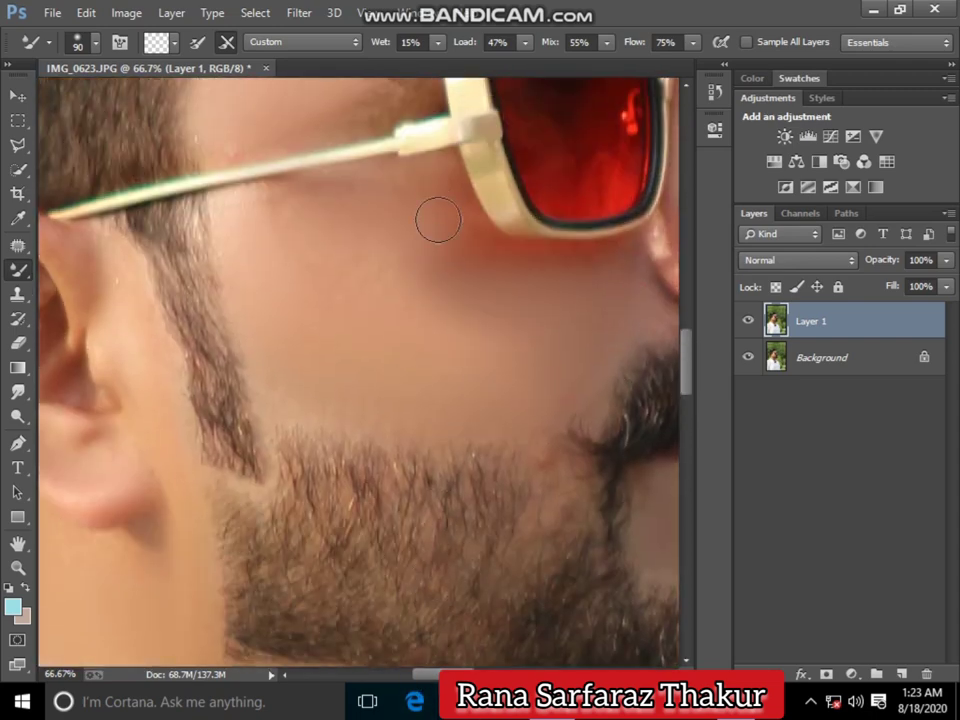
{"action": "scroll", "coordinate": [250, 222], "scroll_direction": "up", "scroll_amount": 4}
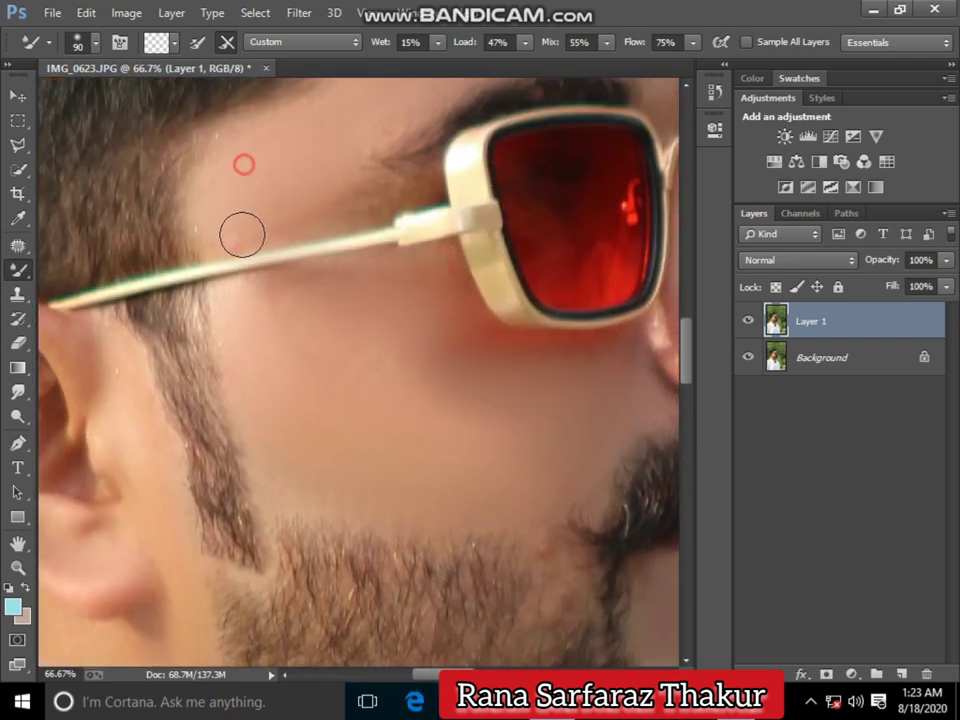
{"action": "scroll", "coordinate": [304, 214], "scroll_direction": "up", "scroll_amount": 3}
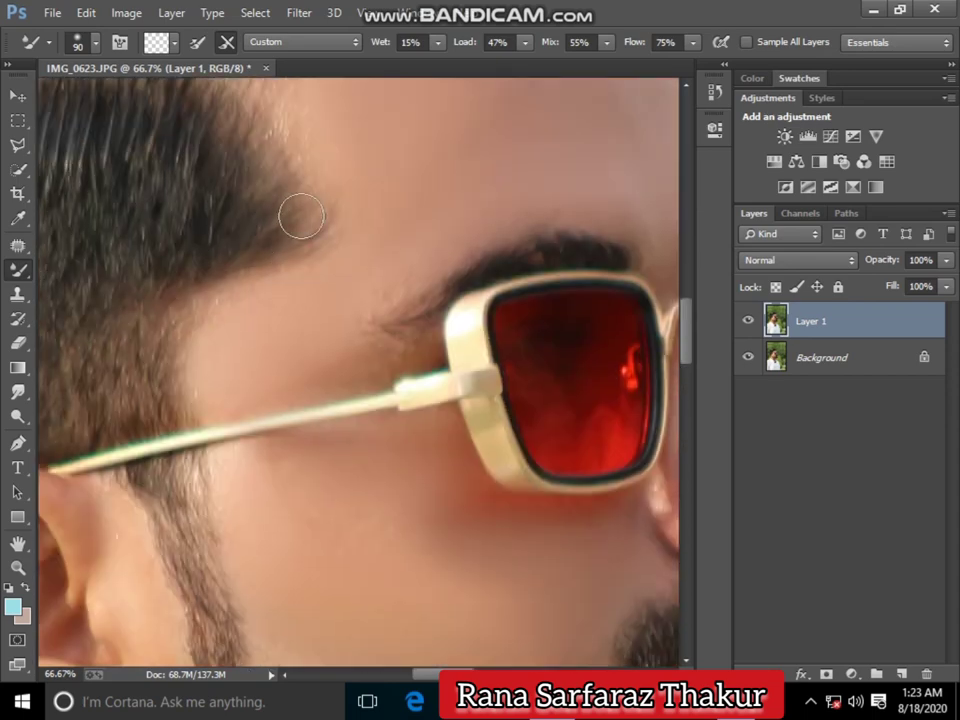
{"action": "scroll", "coordinate": [308, 122], "scroll_direction": "up", "scroll_amount": 2}
- Fit the photo on screen and zoom in close on the nose
{"action": "scroll", "coordinate": [250, 110], "scroll_direction": "up", "scroll_amount": 2}
{"action": "left_click", "coordinate": [18, 567]}
{"action": "right_click", "coordinate": [315, 350]}
{"action": "left_click", "coordinate": [362, 358]}
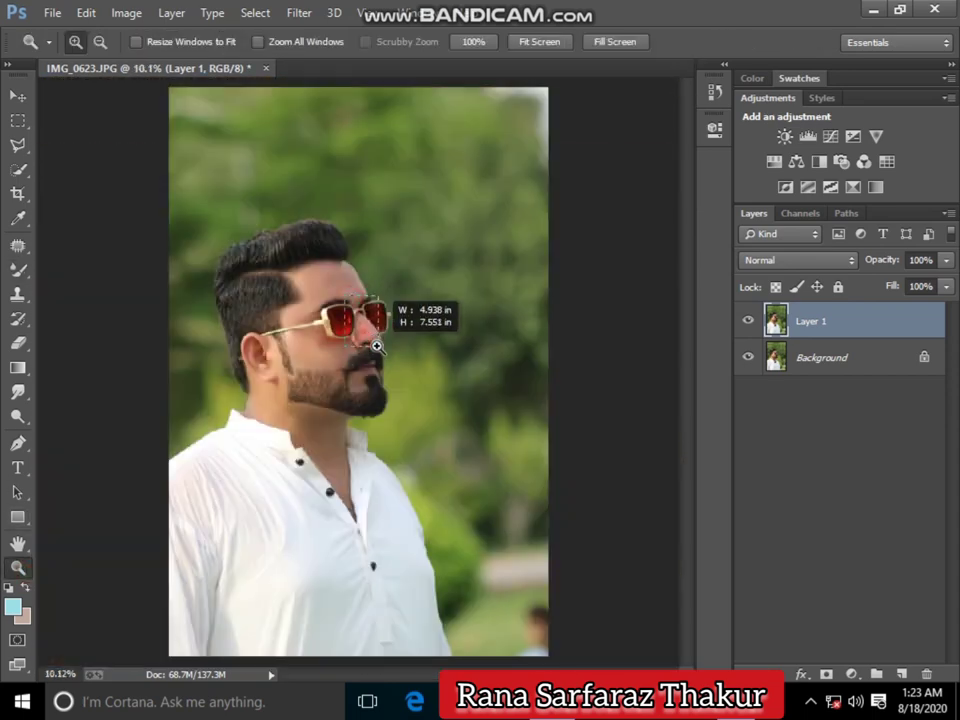
{"action": "left_click_drag", "start_coordinate": [375, 332], "coordinate": [428, 396]}
{"action": "scroll", "coordinate": [428, 396], "scroll_direction": "down", "scroll_amount": 2}
{"action": "left_click", "coordinate": [20, 290]}
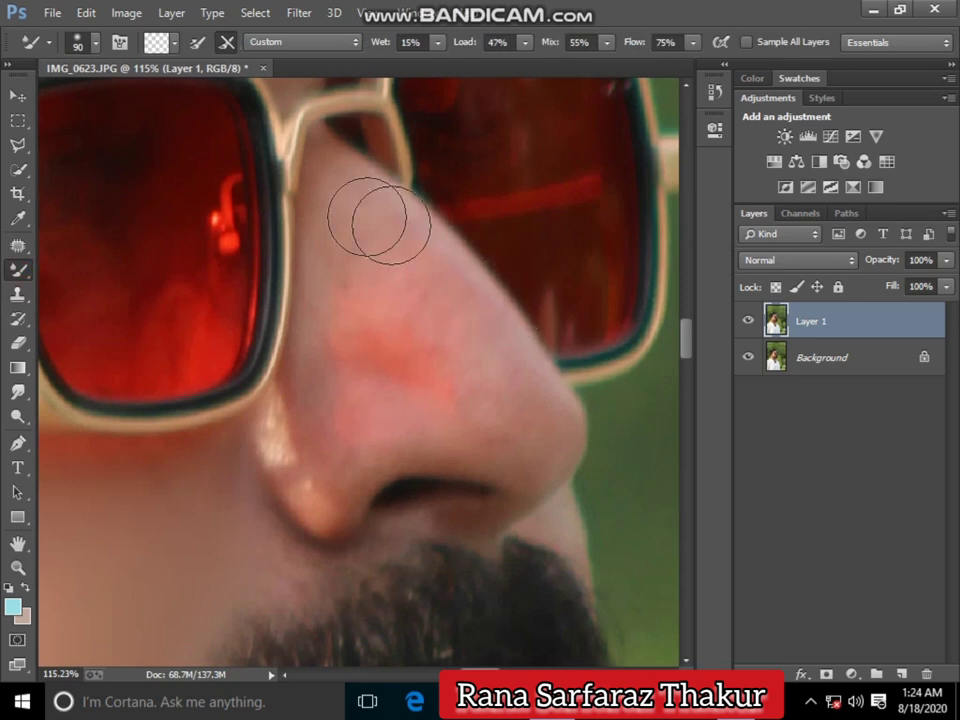
- Blend away the red streak and smooth the skin tones across the nose
{"action": "left_click_drag", "start_coordinate": [489, 380], "coordinate": [397, 402]}
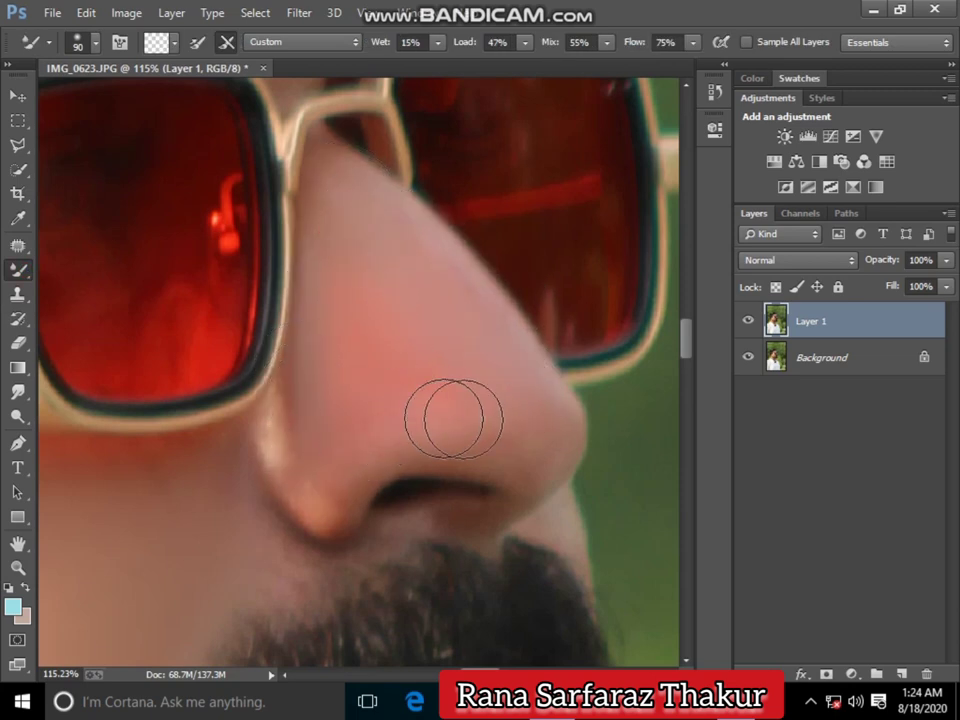
{"action": "left_click_drag", "start_coordinate": [397, 402], "coordinate": [335, 192]}
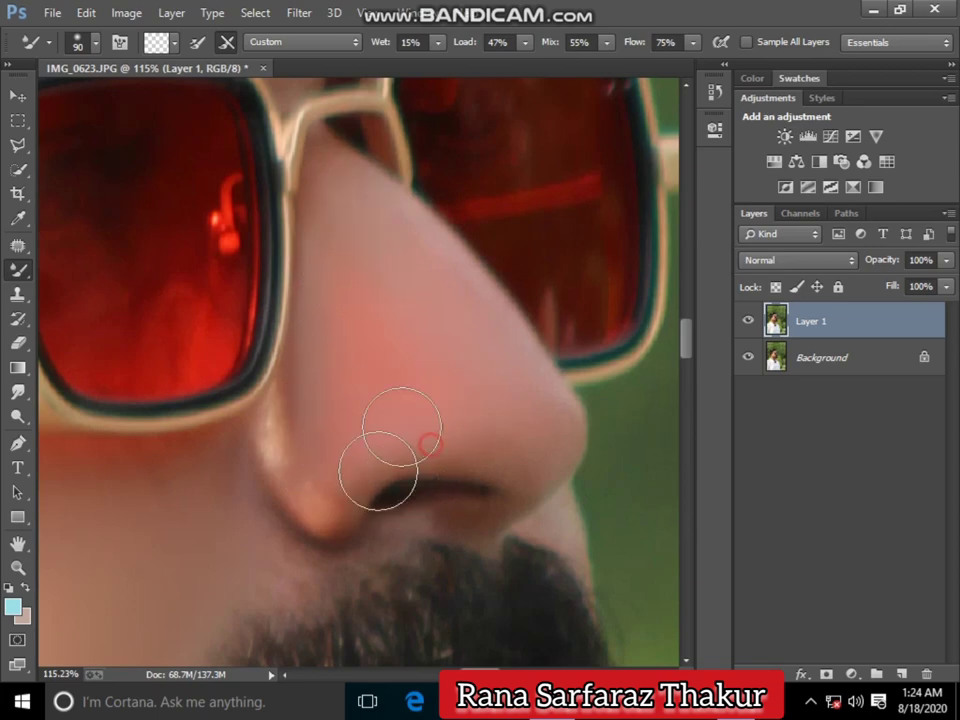
{"action": "scroll", "coordinate": [375, 460], "scroll_direction": "down", "scroll_amount": 2}
{"action": "scroll", "coordinate": [439, 364], "scroll_direction": "down", "scroll_amount": 2}
{"action": "scroll", "coordinate": [422, 439], "scroll_direction": "down", "scroll_amount": 1}
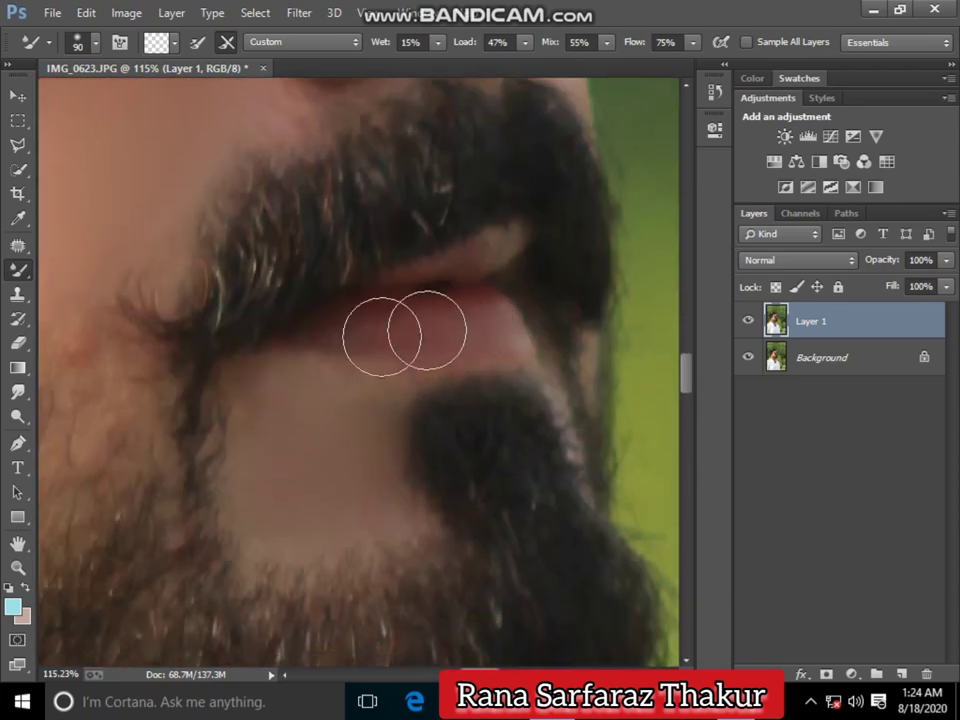
{"action": "scroll", "coordinate": [410, 440], "scroll_direction": "down", "scroll_amount": 3}
{"action": "scroll", "coordinate": [300, 460], "scroll_direction": "down", "scroll_amount": 2}
{"action": "scroll", "coordinate": [133, 456], "scroll_direction": "down", "scroll_amount": 1}
- Fit the whole image on screen, then zoom back in around the face
{"action": "left_click", "coordinate": [18, 566]}
{"action": "right_click", "coordinate": [270, 354]}
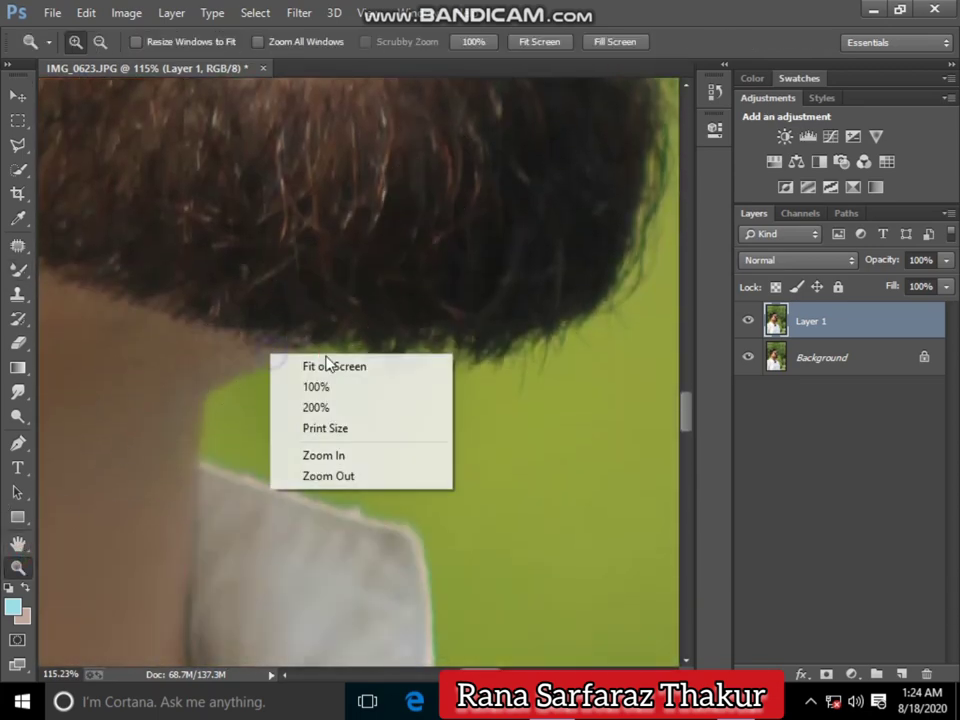
{"action": "left_click", "coordinate": [321, 366]}
{"action": "left_click", "coordinate": [319, 300]}
{"action": "left_click", "coordinate": [319, 297]}
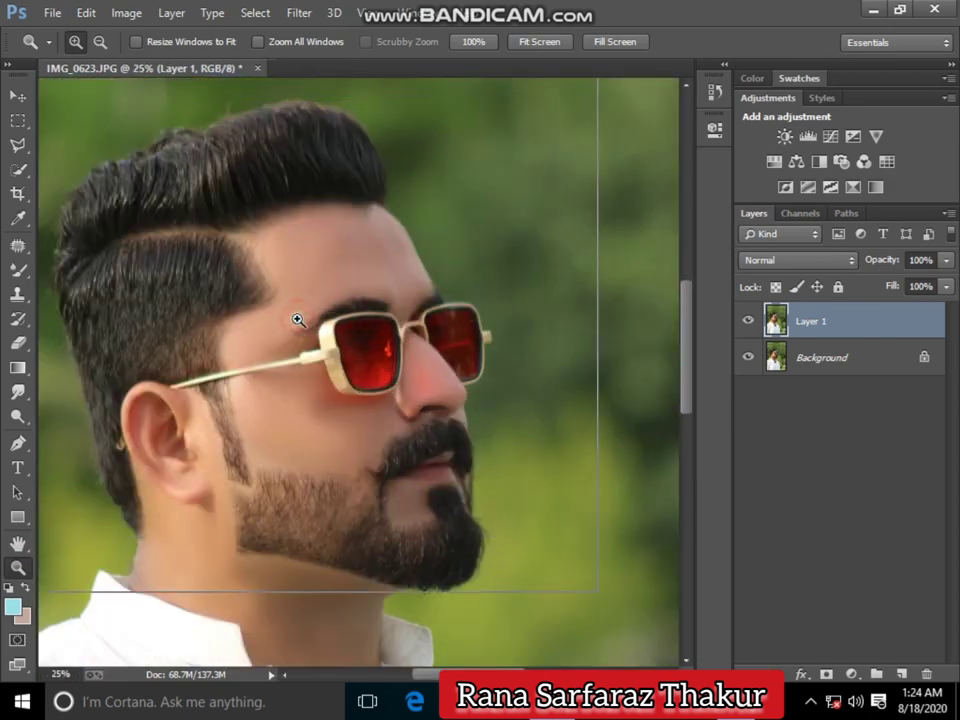
{"action": "left_click", "coordinate": [298, 321]}
- Blend the cheek skin and the area below the cheekbone with the Mixer Brush
{"action": "left_click", "coordinate": [17, 272]}
{"action": "right_click", "coordinate": [344, 331]}
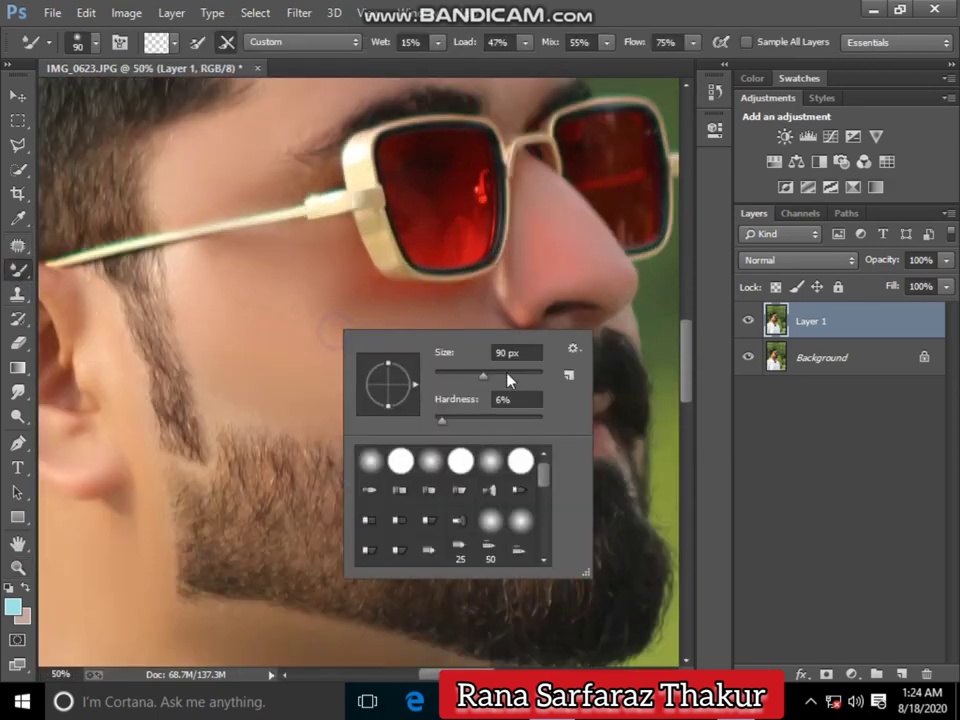
{"action": "left_click", "coordinate": [288, 280]}
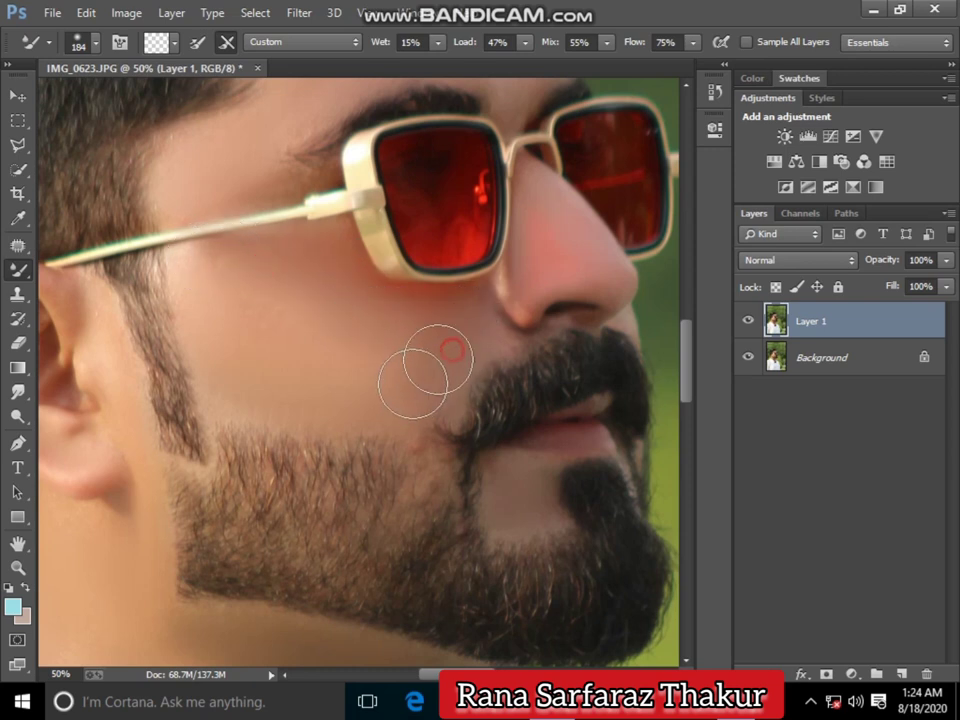
{"action": "left_click", "coordinate": [204, 281]}
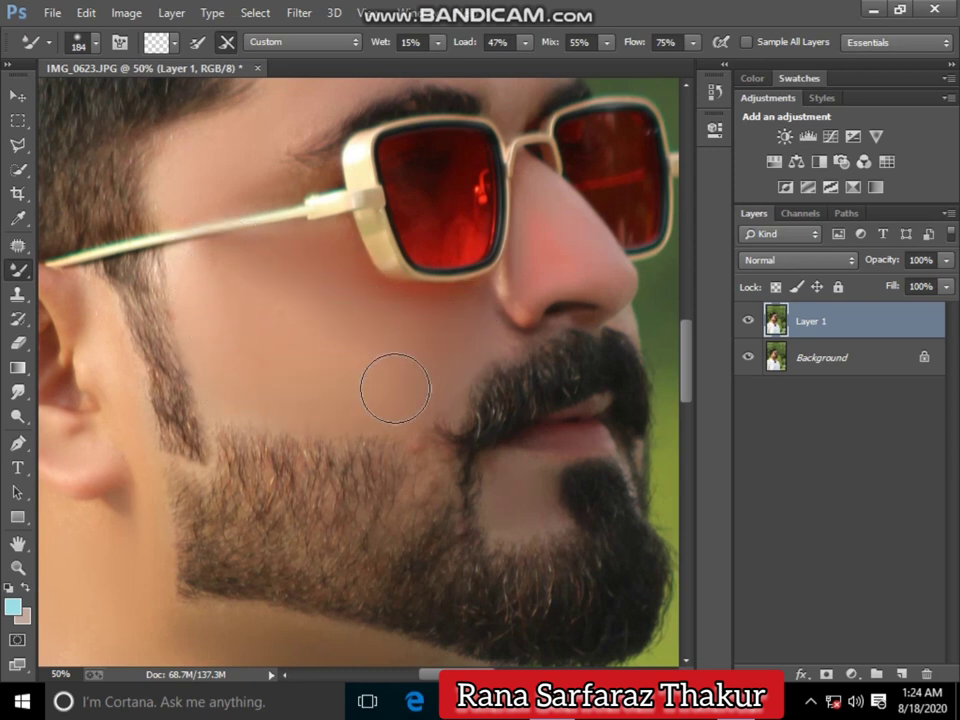
{"action": "left_click", "coordinate": [443, 358]}
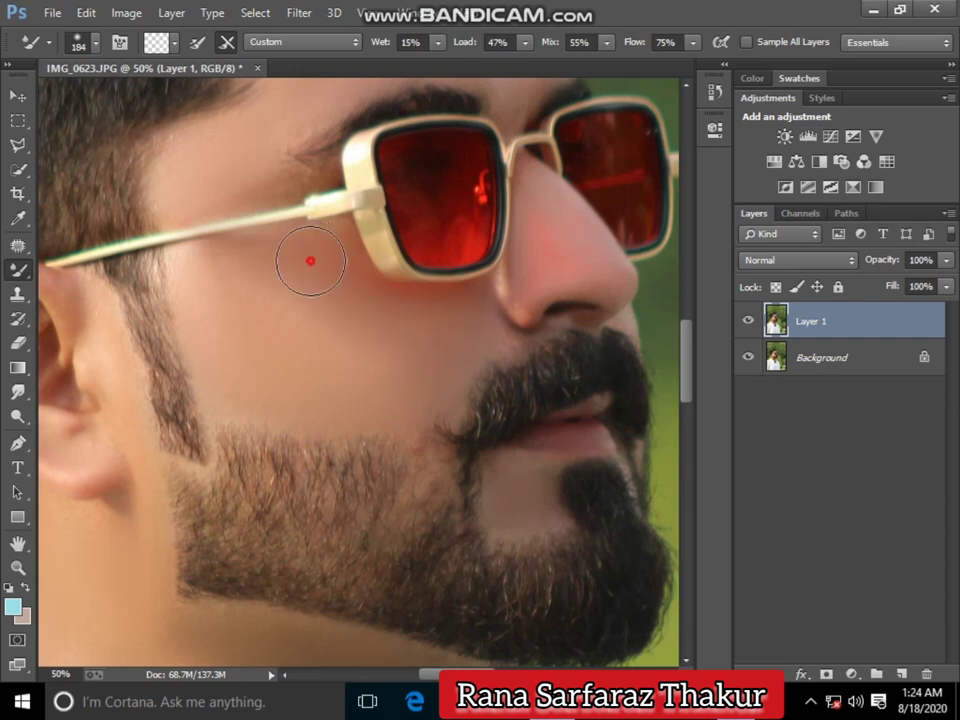
{"action": "left_click", "coordinate": [274, 378]}
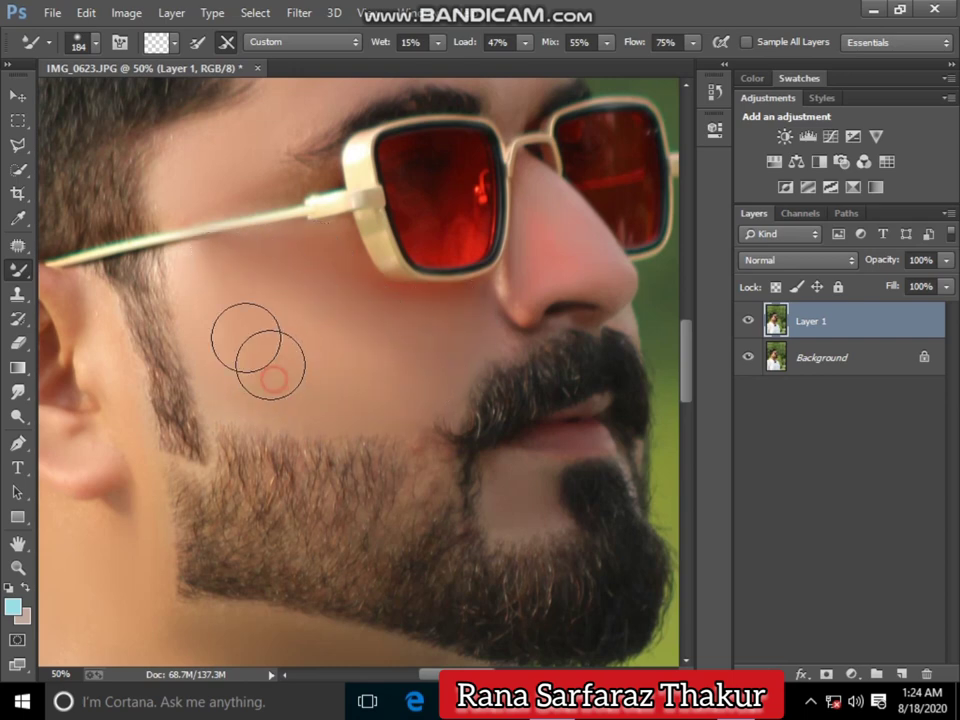
- Smooth the skin across the forehead
{"action": "scroll", "coordinate": [290, 288], "scroll_direction": "up", "scroll_amount": 3}
{"action": "scroll", "coordinate": [290, 288], "scroll_direction": "up", "scroll_amount": 1}
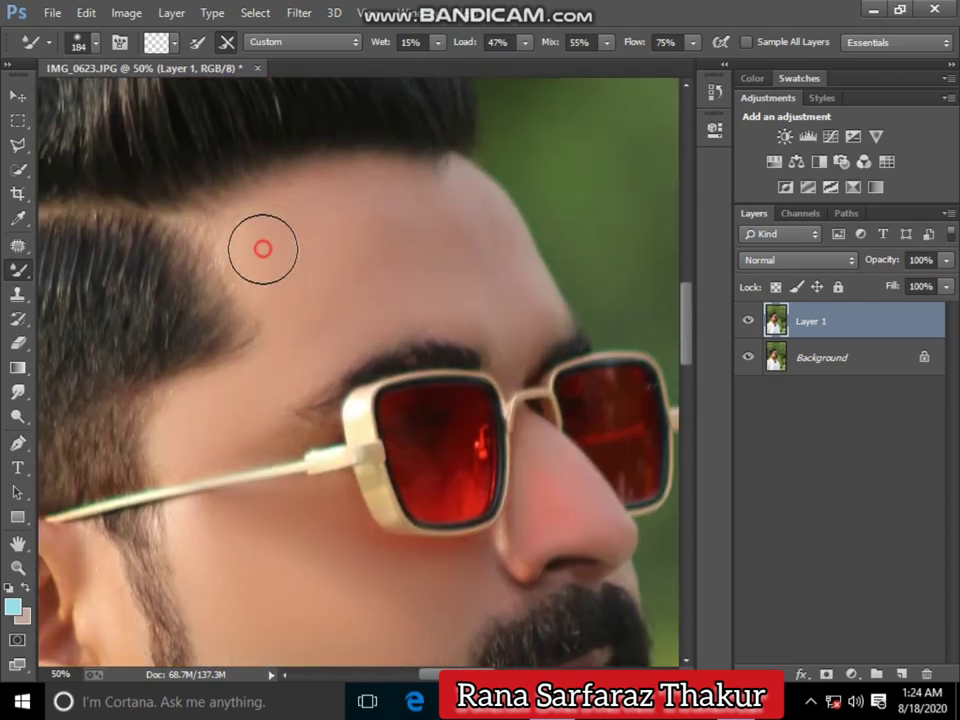
{"action": "left_click", "coordinate": [343, 219]}
{"action": "left_click", "coordinate": [422, 204]}
{"action": "right_click", "coordinate": [464, 264]}
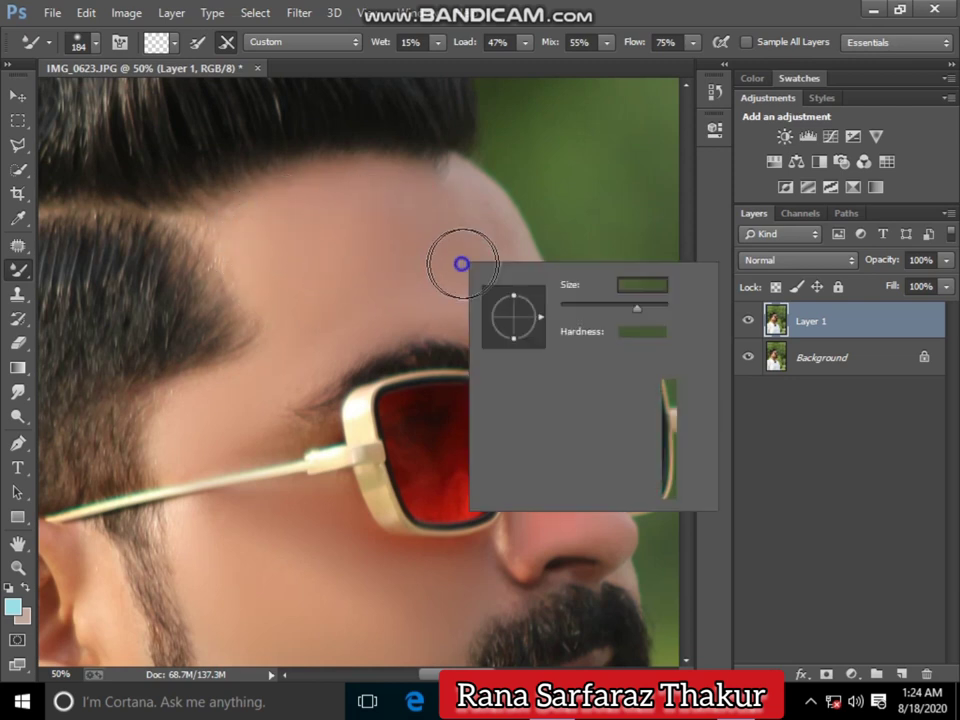
{"action": "left_click", "coordinate": [316, 250]}
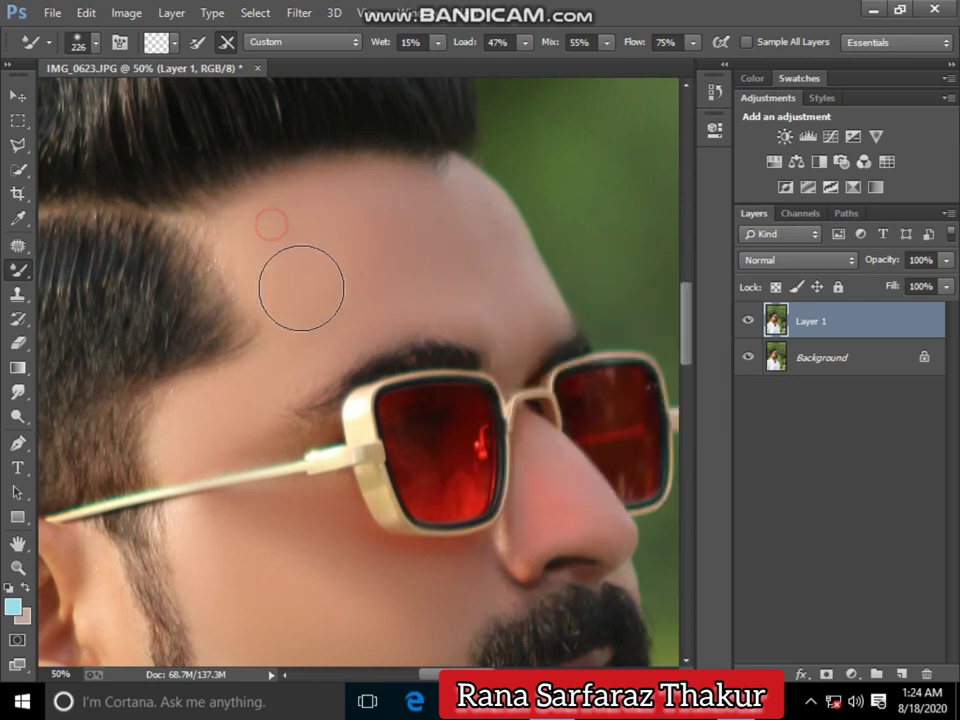
- Resize the brush to 153 px and smooth the forehead skin toward the eyebrow
{"action": "right_click", "coordinate": [490, 282]}
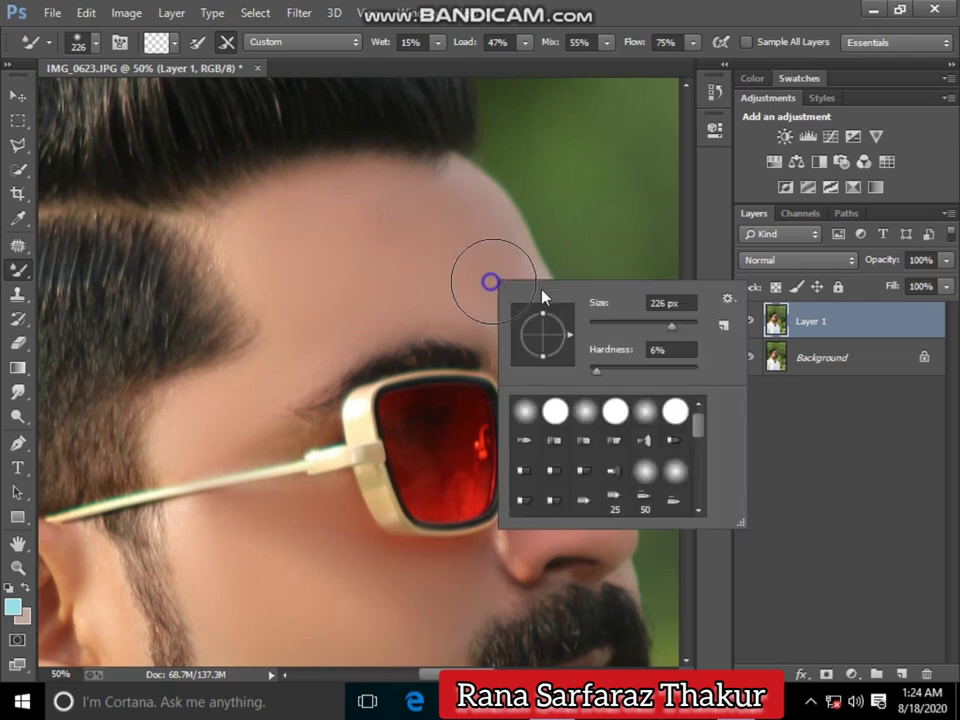
{"action": "left_click", "coordinate": [406, 221]}
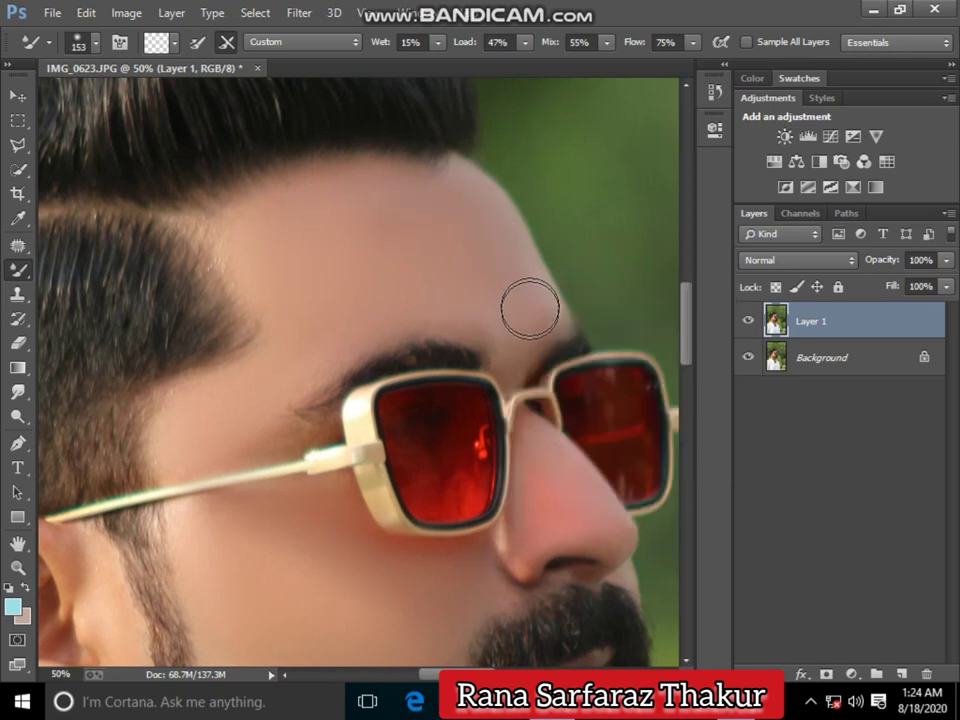
{"action": "mouse_move", "coordinate": [478, 300]}
{"action": "left_mouse_down"}
{"action": "mouse_move", "coordinate": [289, 343]}
{"action": "mouse_move", "coordinate": [237, 399]}
{"action": "left_mouse_up"}
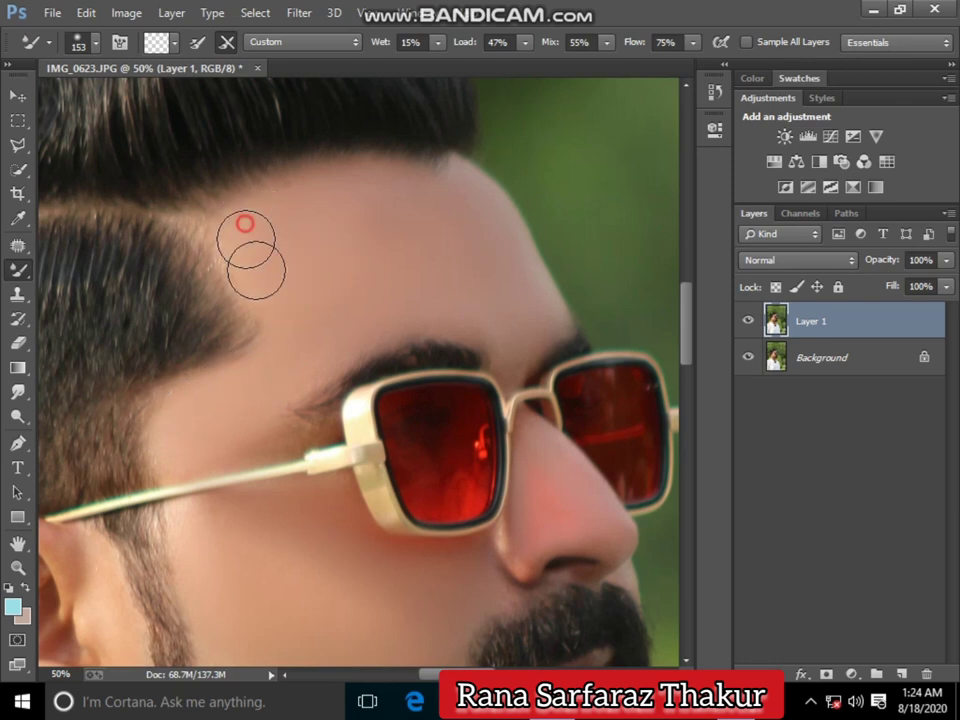
{"action": "scroll", "coordinate": [317, 300], "scroll_direction": "down", "scroll_amount": 4}
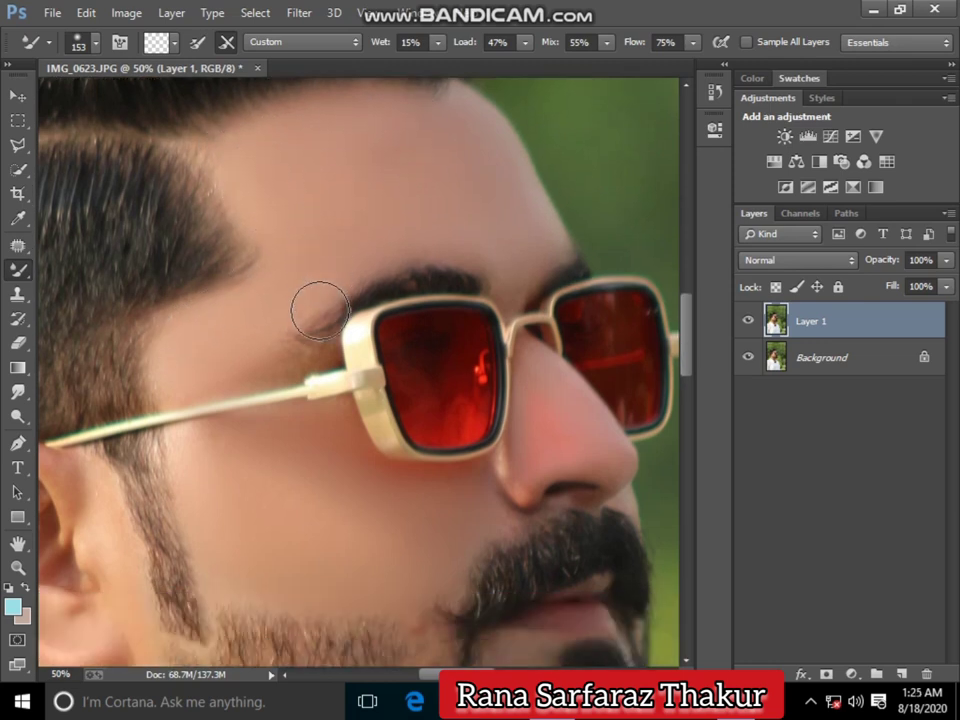
{"action": "scroll", "coordinate": [80, 442], "scroll_direction": "down", "scroll_amount": 3}
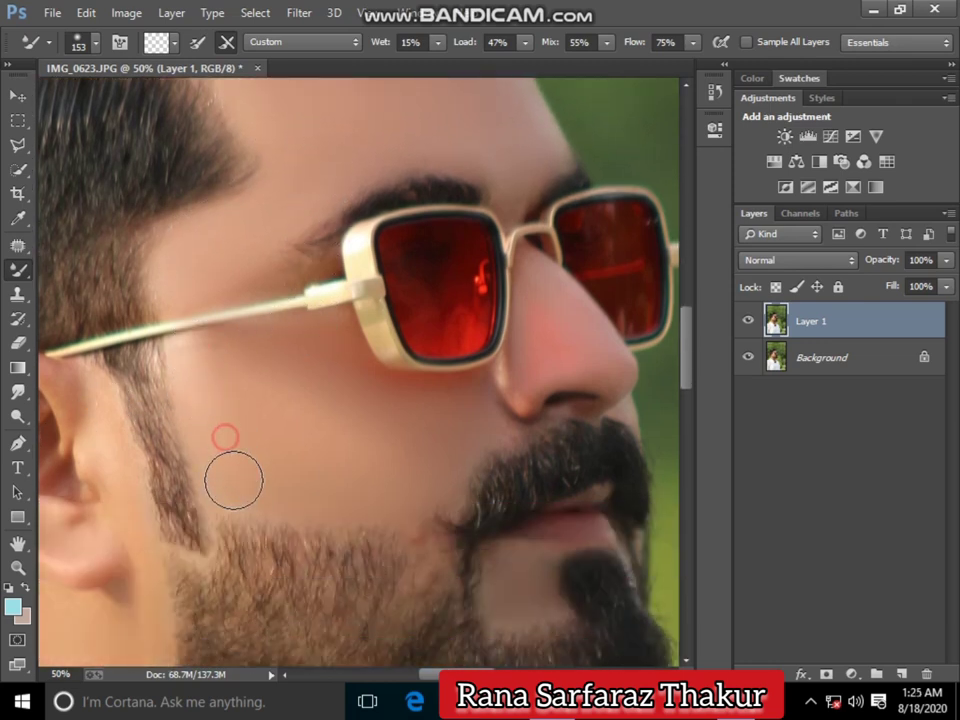
{"action": "scroll", "coordinate": [321, 454], "scroll_direction": "down", "scroll_amount": 2}
{"action": "scroll", "coordinate": [261, 467], "scroll_direction": "down", "scroll_amount": 2}
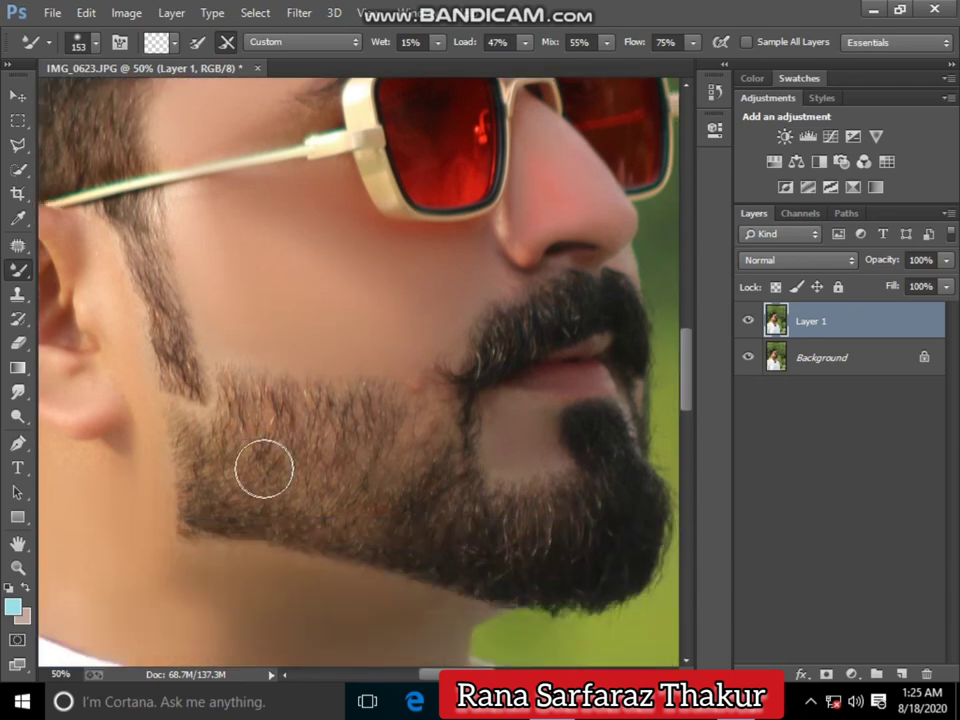
{"action": "scroll", "coordinate": [47, 504], "scroll_direction": "up", "scroll_amount": 1}
- Zoom in on the lower cheek and beard
{"action": "key", "text": "z"}
{"action": "left_click", "coordinate": [237, 340]}
{"action": "left_click", "coordinate": [339, 231]}
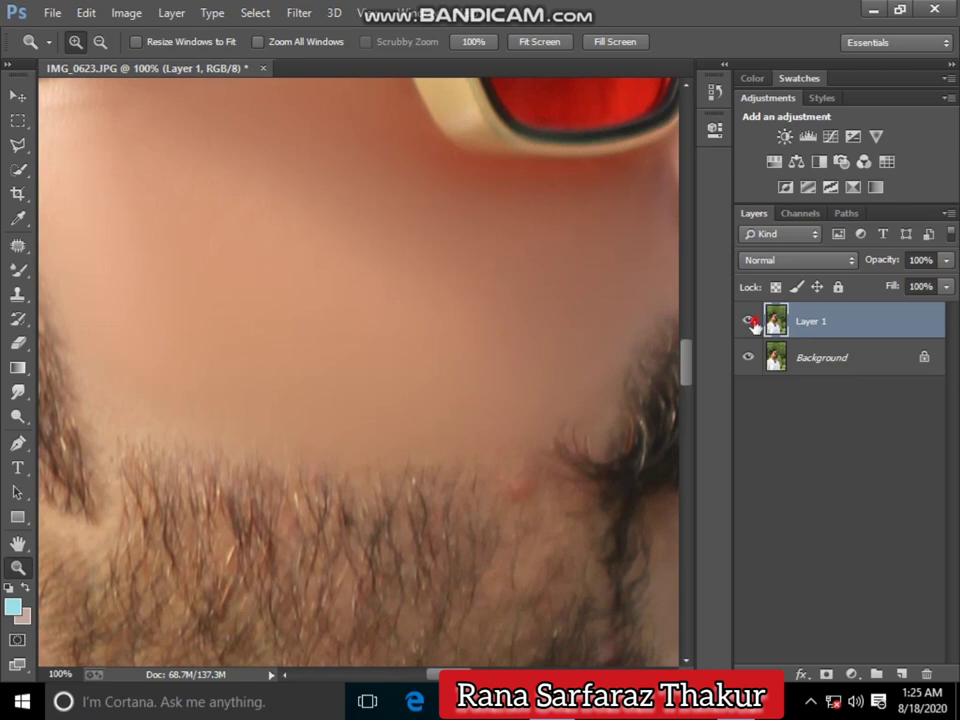
- Compare Layer 1 before and after, duplicate the Background layer, and select the Dodge tool
{"action": "left_click", "coordinate": [749, 321]}
{"action": "left_click_drag", "start_coordinate": [877, 608], "coordinate": [901, 674]}
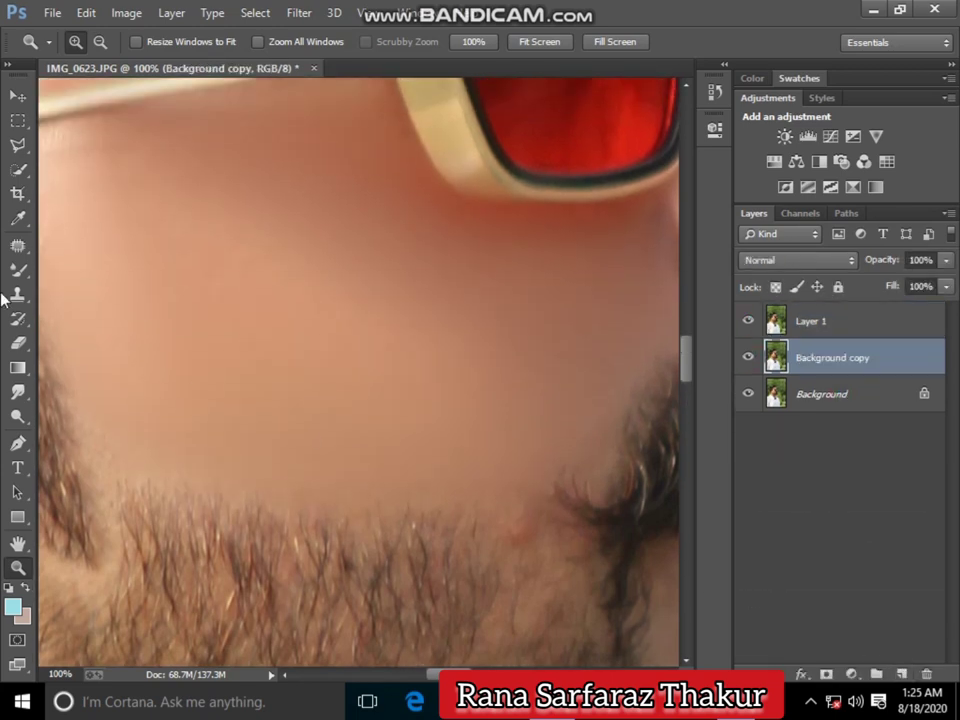
{"action": "left_click", "coordinate": [18, 416]}
{"action": "right_click", "coordinate": [229, 250]}
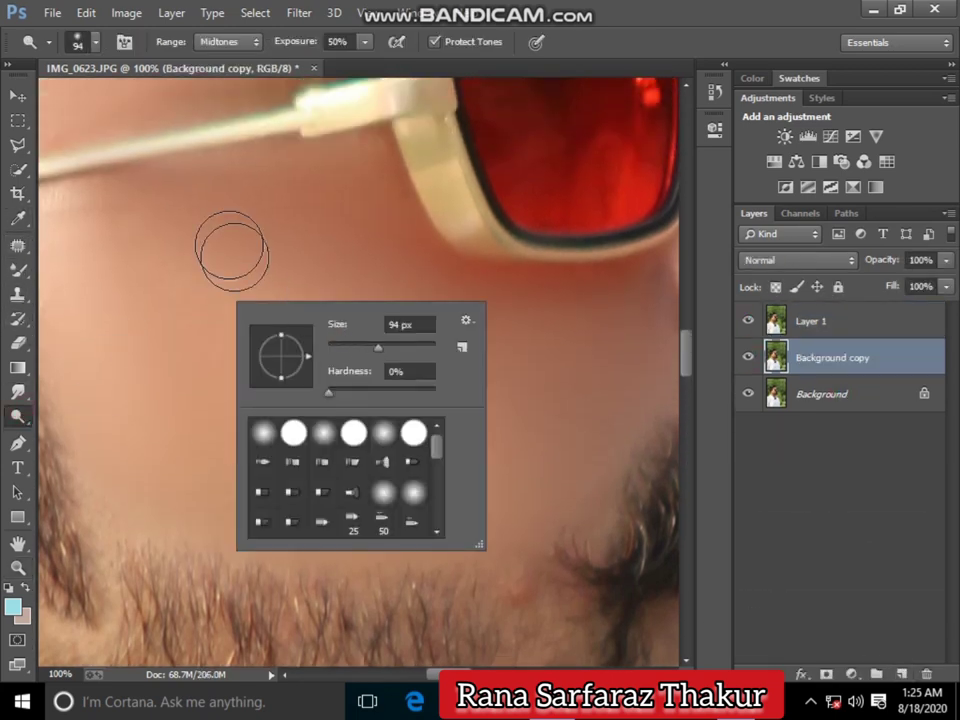
{"action": "key", "text": "Escape"}
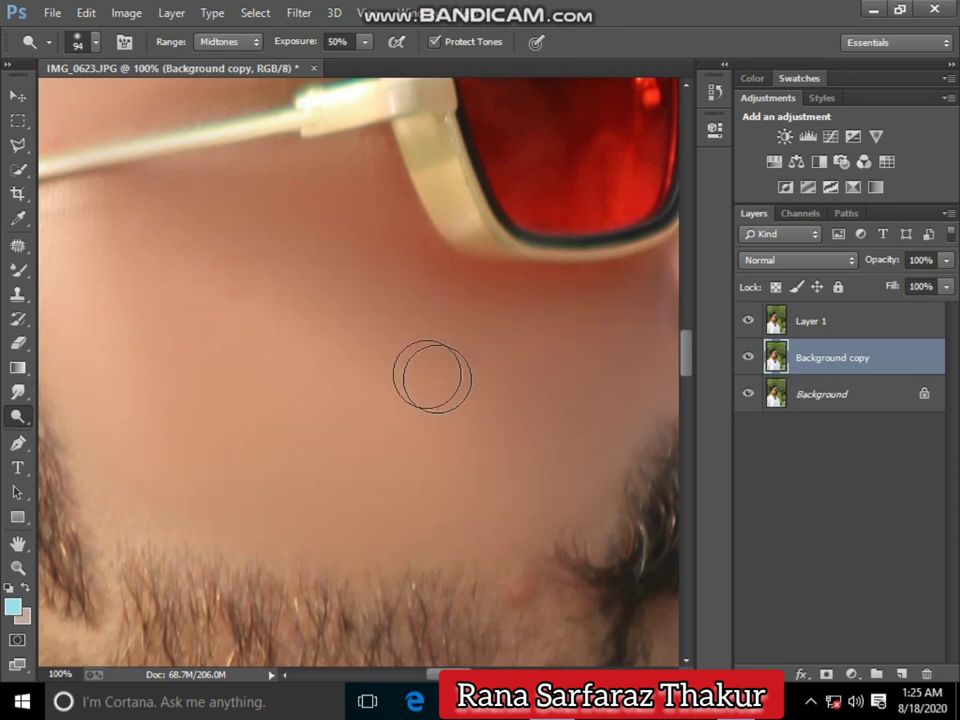
{"action": "scroll", "coordinate": [131, 411], "scroll_direction": "down", "scroll_amount": 1}
{"action": "right_click", "coordinate": [18, 416]}
{"action": "left_click", "coordinate": [77, 418]}
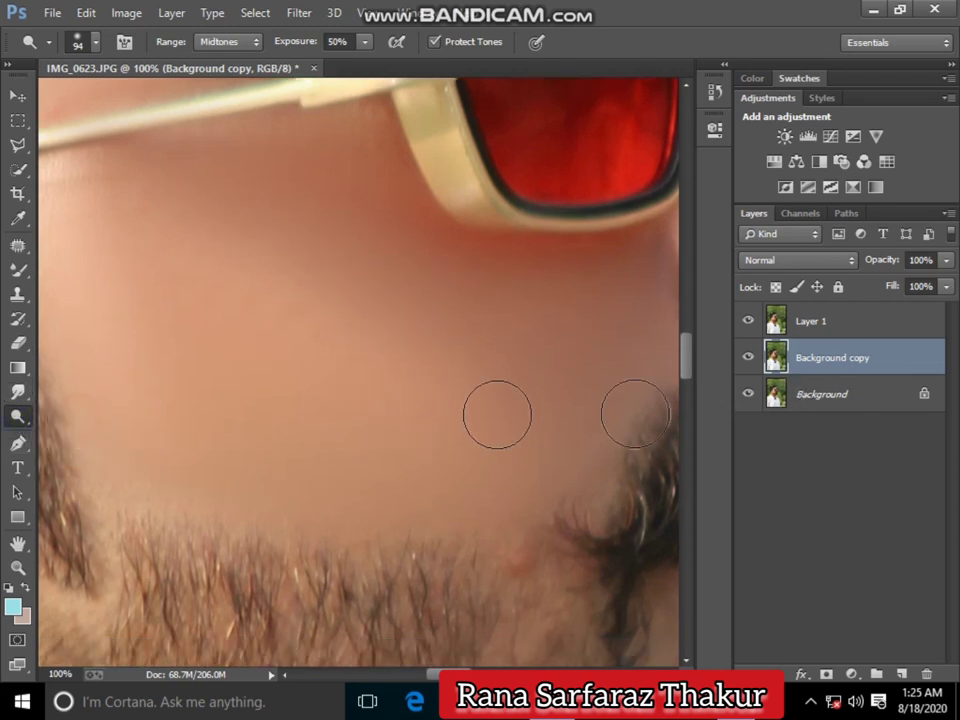
- Duplicate the Background copy layer and zoom in on the face and cheek
{"action": "left_click_drag", "start_coordinate": [831, 368], "coordinate": [901, 674]}
{"action": "scroll", "coordinate": [478, 397], "scroll_direction": "down", "scroll_amount": 5}
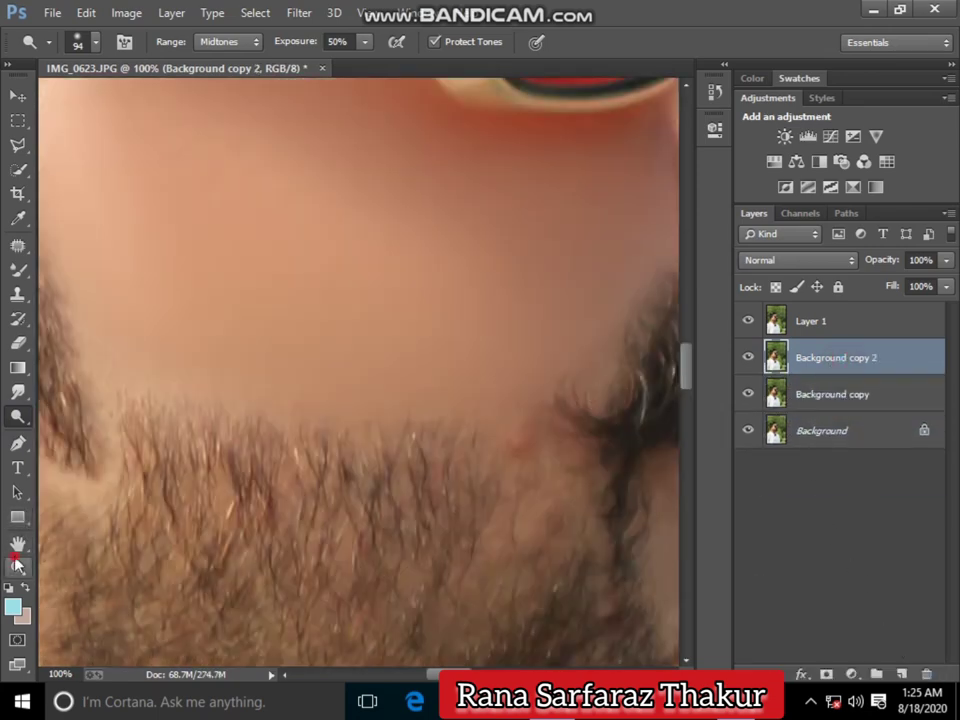
{"action": "left_click", "coordinate": [17, 566]}
{"action": "right_click", "coordinate": [193, 407]}
{"action": "left_click", "coordinate": [289, 422]}
{"action": "left_click", "coordinate": [297, 305]}
{"action": "left_click_drag", "start_coordinate": [287, 305], "coordinate": [381, 452]}
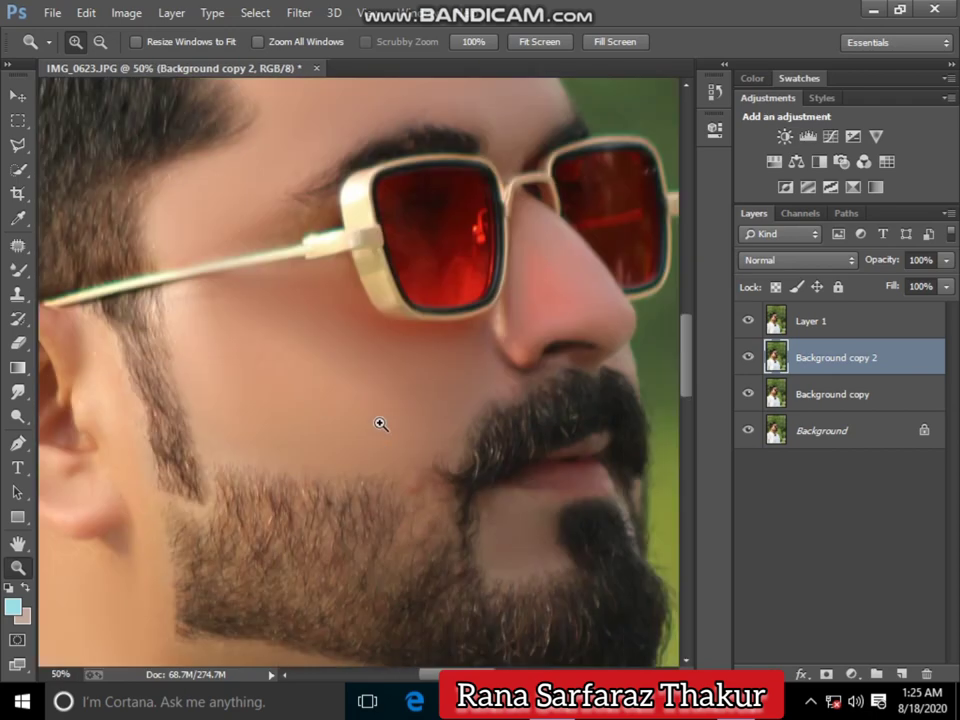
{"action": "left_click", "coordinate": [326, 370]}
- Select the Background layer, duplicate it, and Merge Visible into one layer
{"action": "left_click", "coordinate": [764, 436]}
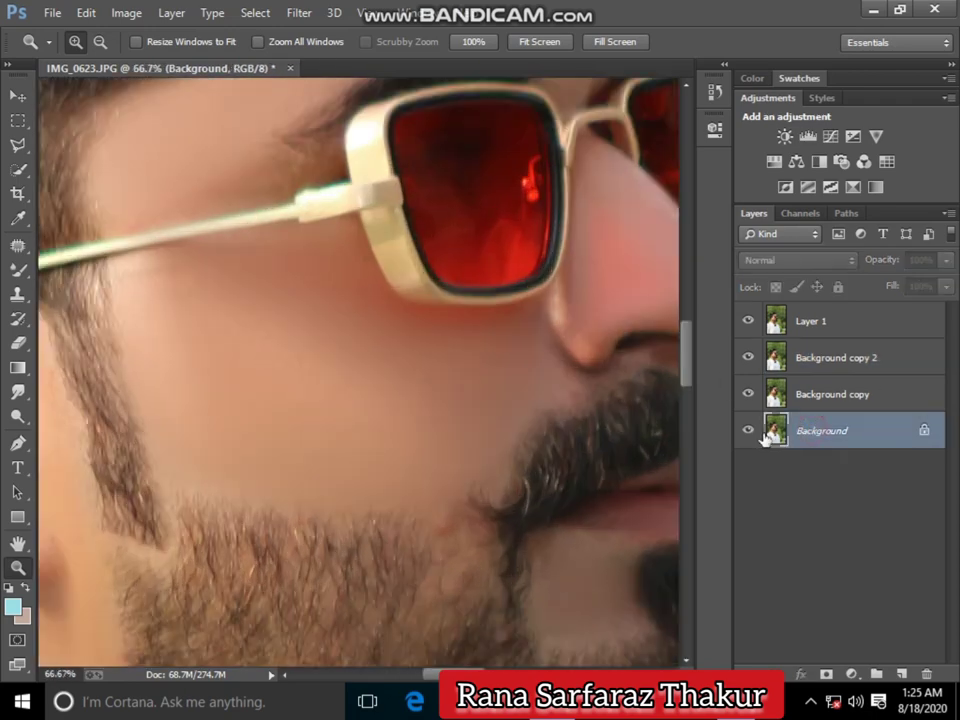
{"action": "left_click", "coordinate": [17, 276]}
{"action": "left_click", "coordinate": [18, 415]}
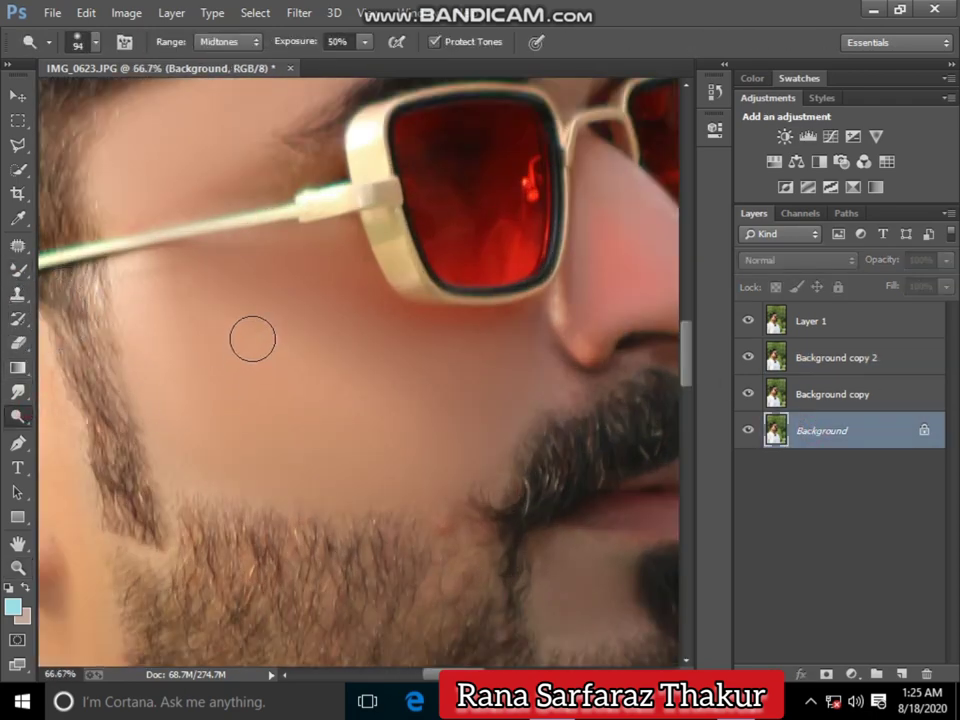
{"action": "key", "text": "ctrl+j"}
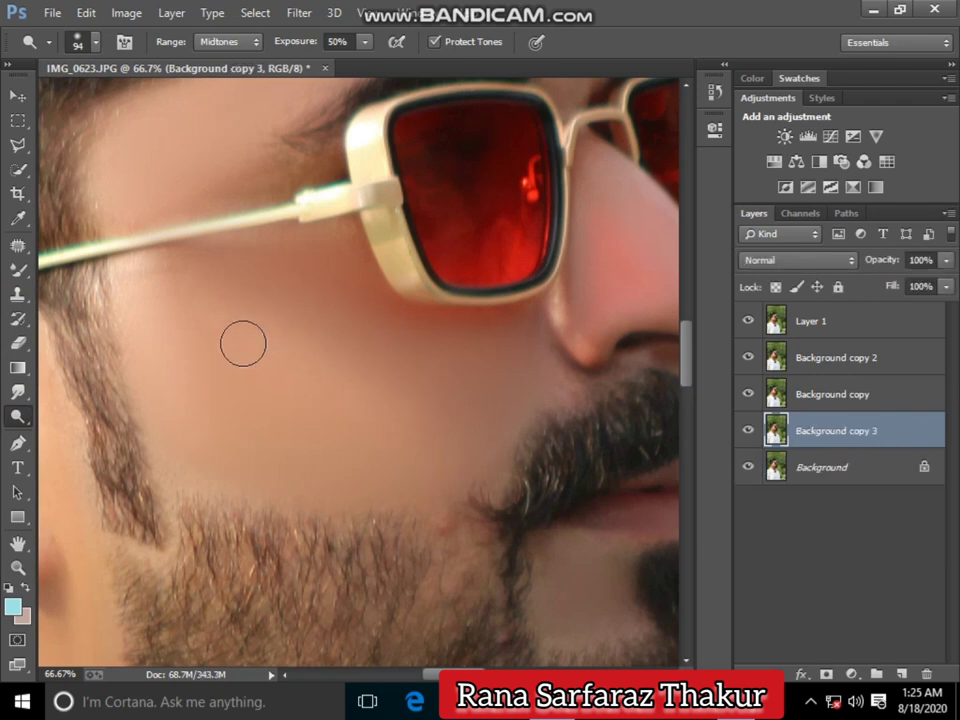
{"action": "right_click", "coordinate": [843, 465]}
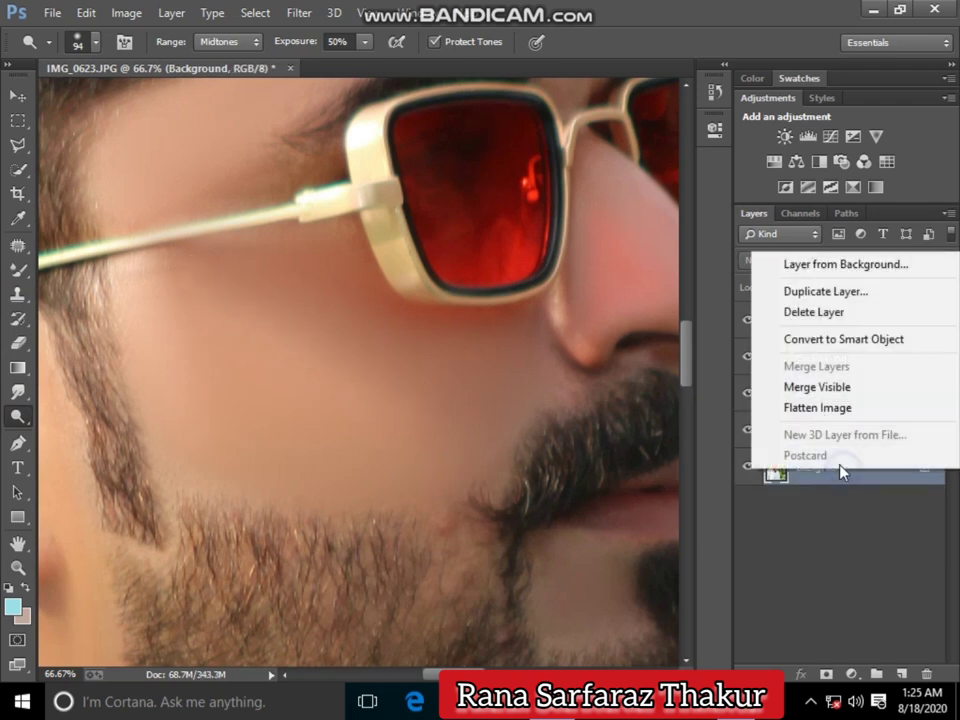
{"action": "left_click", "coordinate": [780, 388]}
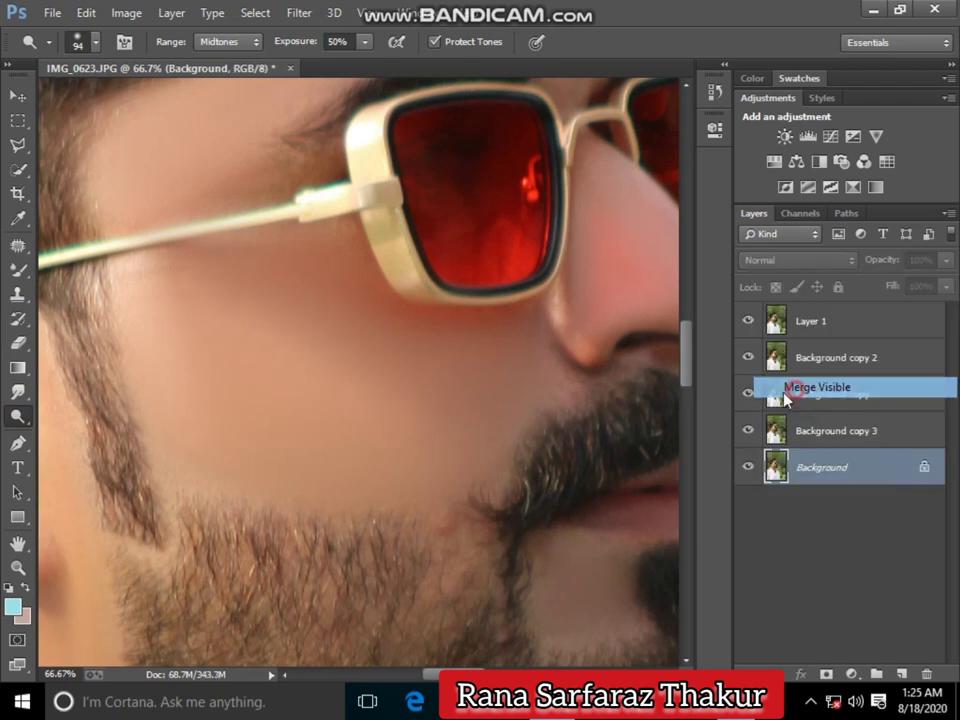
- Fit the merged image on screen and zoom in on the face
{"action": "left_click", "coordinate": [18, 567]}
{"action": "right_click", "coordinate": [178, 240]}
{"action": "left_click", "coordinate": [281, 338]}
{"action": "left_click", "coordinate": [328, 261]}
{"action": "left_click", "coordinate": [416, 296]}
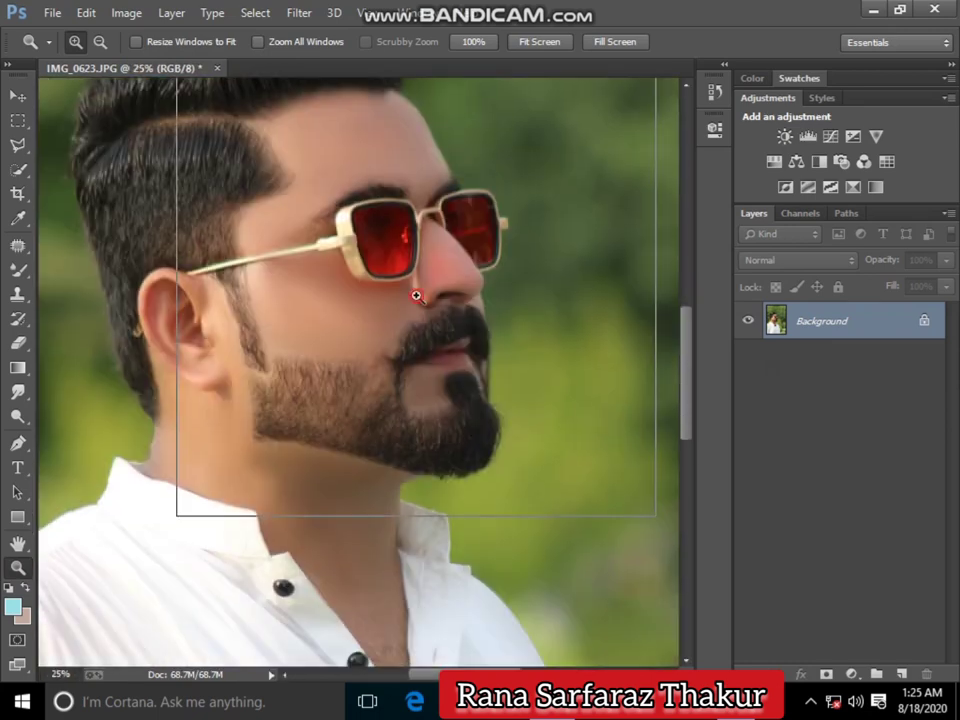
- Fit the image on screen and open the Camera Raw Filter
{"action": "right_click", "coordinate": [338, 358]}
{"action": "left_click", "coordinate": [355, 366]}
{"action": "left_click", "coordinate": [299, 13]}
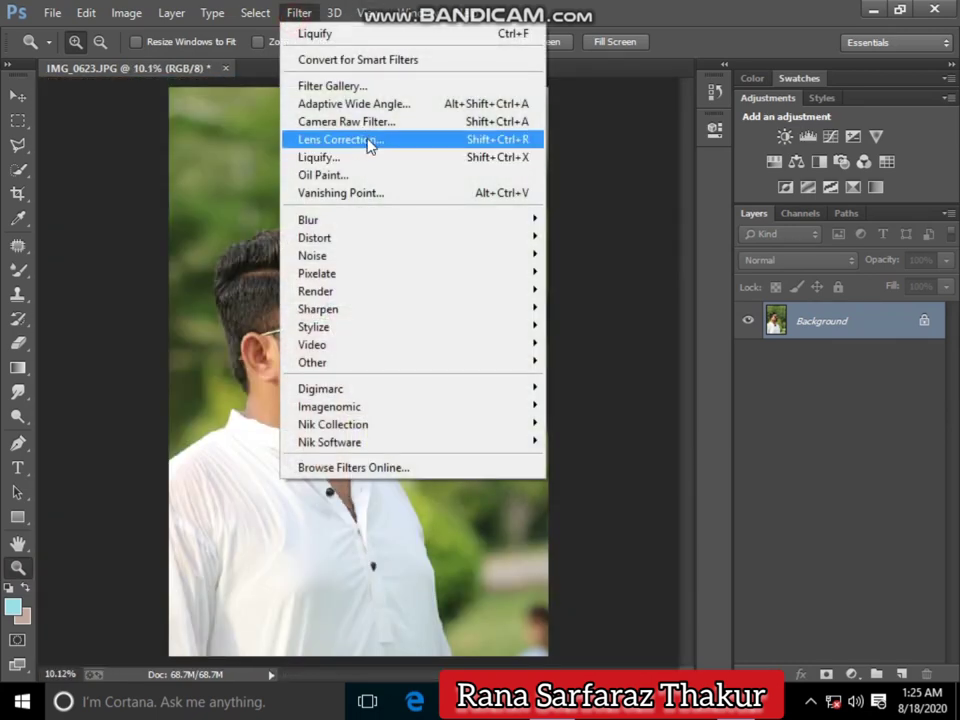
{"action": "left_click", "coordinate": [407, 121]}
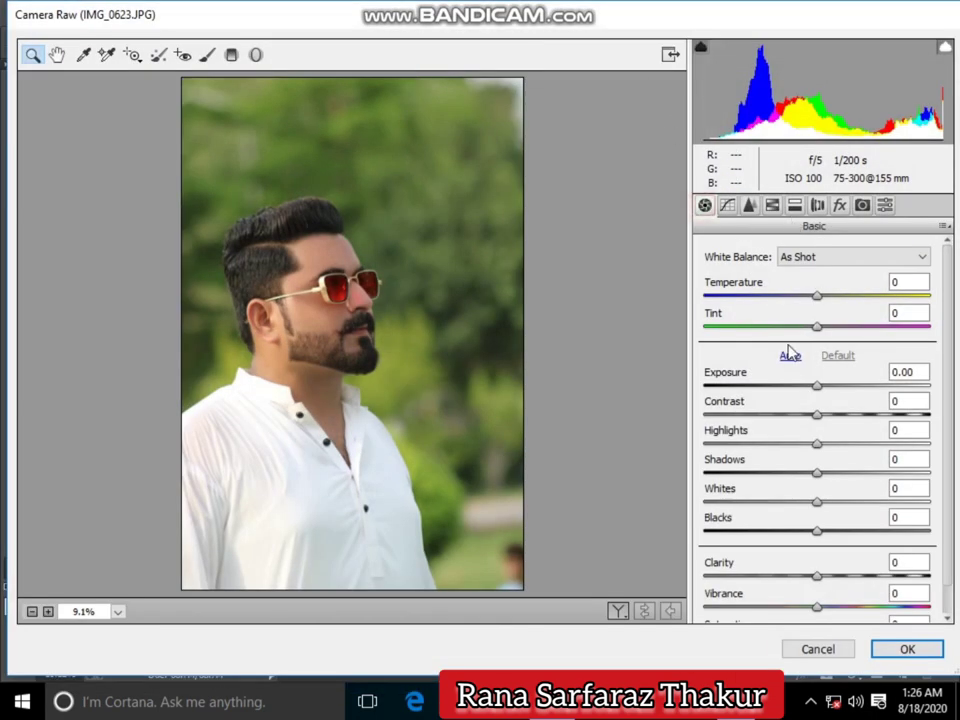
- Apply Highlights -37, Shadows +26, Blacks -14, Clarity +8 and Vibrance +34
{"action": "left_click", "coordinate": [777, 445]}
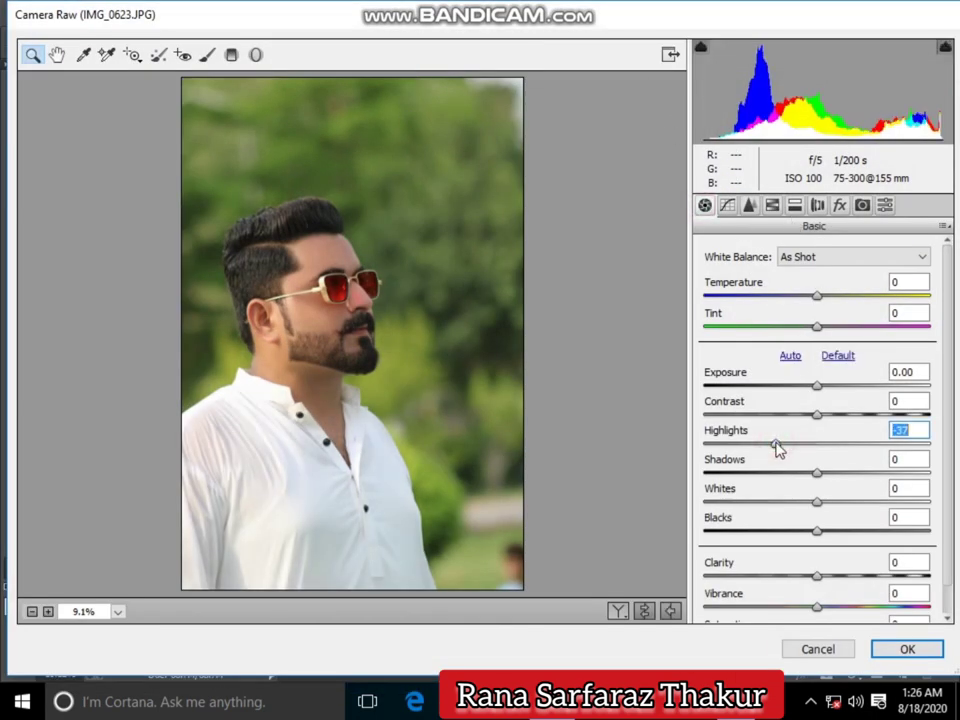
{"action": "left_click", "coordinate": [846, 472]}
{"action": "left_click", "coordinate": [845, 501]}
{"action": "double_click", "coordinate": [845, 501]}
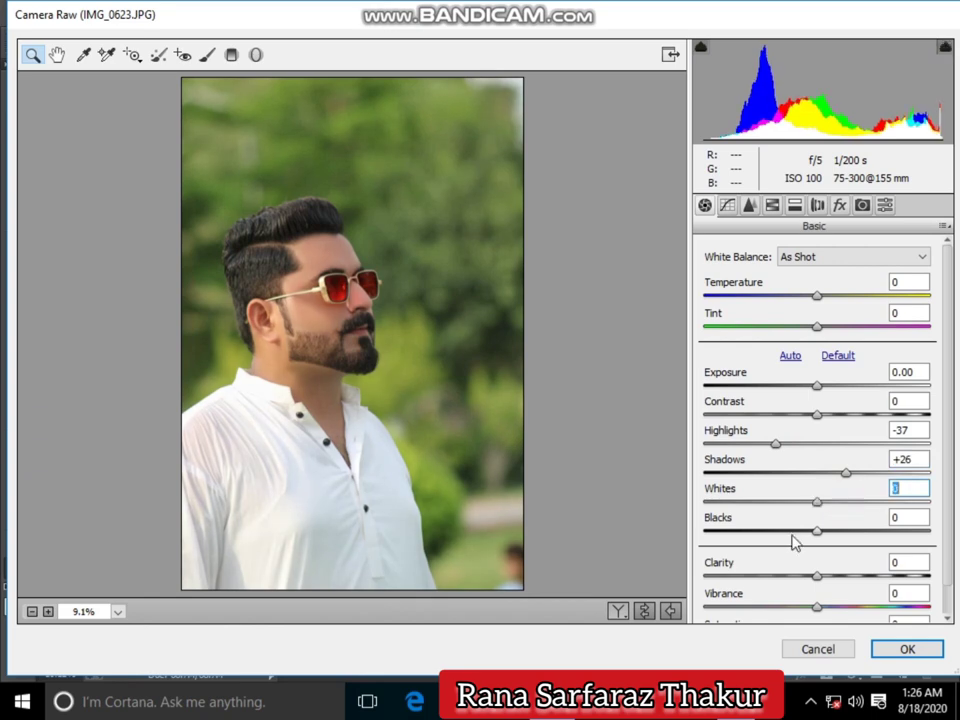
{"action": "left_click", "coordinate": [805, 530]}
{"action": "type", "text": "+13"}
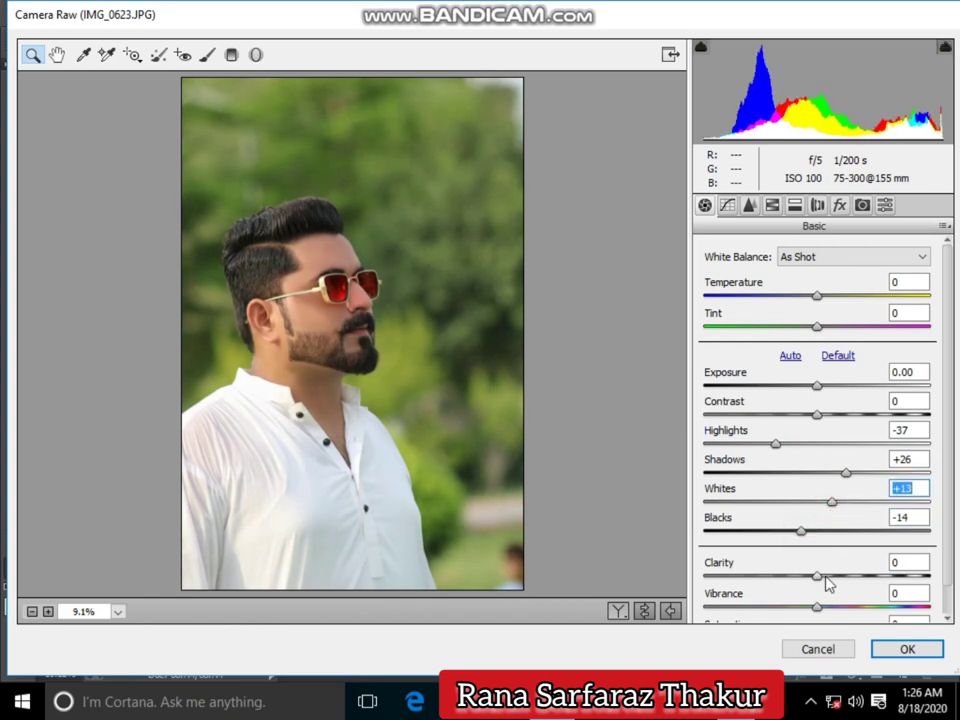
{"action": "left_click", "coordinate": [826, 577]}
{"action": "left_click", "coordinate": [855, 607]}
{"action": "left_click", "coordinate": [905, 650]}
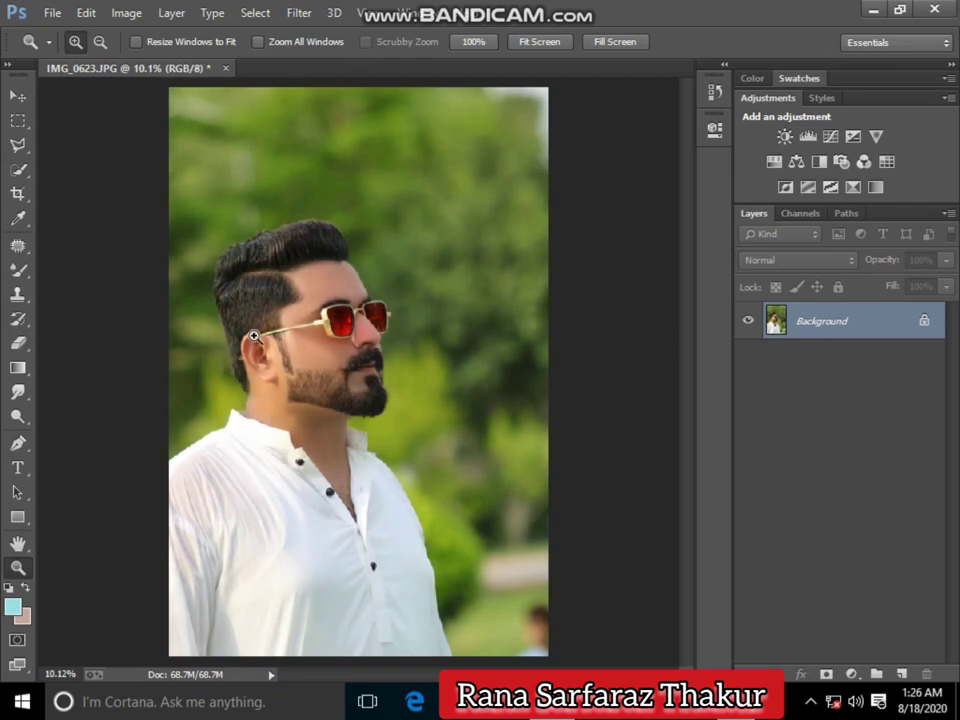
- Flatten the image into a single Background layer
{"action": "left_click", "coordinate": [292, 329]}
{"action": "left_click_drag", "start_coordinate": [858, 335], "coordinate": [901, 675]}
{"action": "left_click", "coordinate": [901, 675]}
{"action": "right_click", "coordinate": [917, 355]}
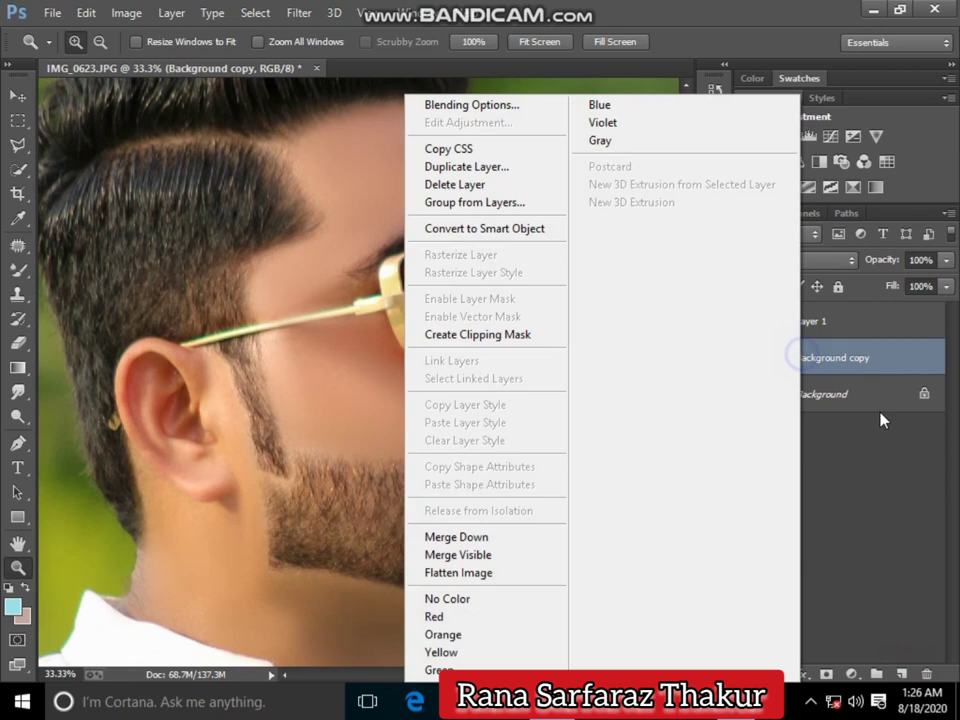
{"action": "left_click", "coordinate": [487, 573]}
- Duplicate the Background layer, deleting the extra empty Layer 1
{"action": "mouse_move", "coordinate": [860, 325]}
{"action": "left_mouse_down"}
{"action": "mouse_move", "coordinate": [884, 601]}
{"action": "mouse_move", "coordinate": [901, 675]}
{"action": "left_mouse_up"}
{"action": "left_click", "coordinate": [901, 675]}
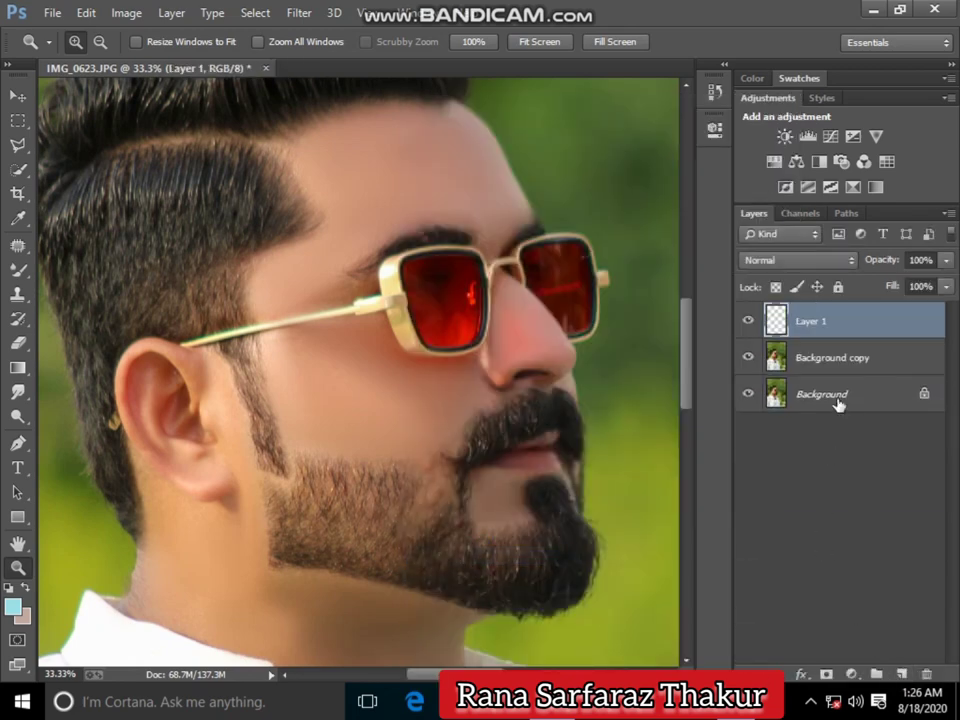
{"action": "left_click", "coordinate": [928, 677]}
{"action": "left_click", "coordinate": [441, 268]}
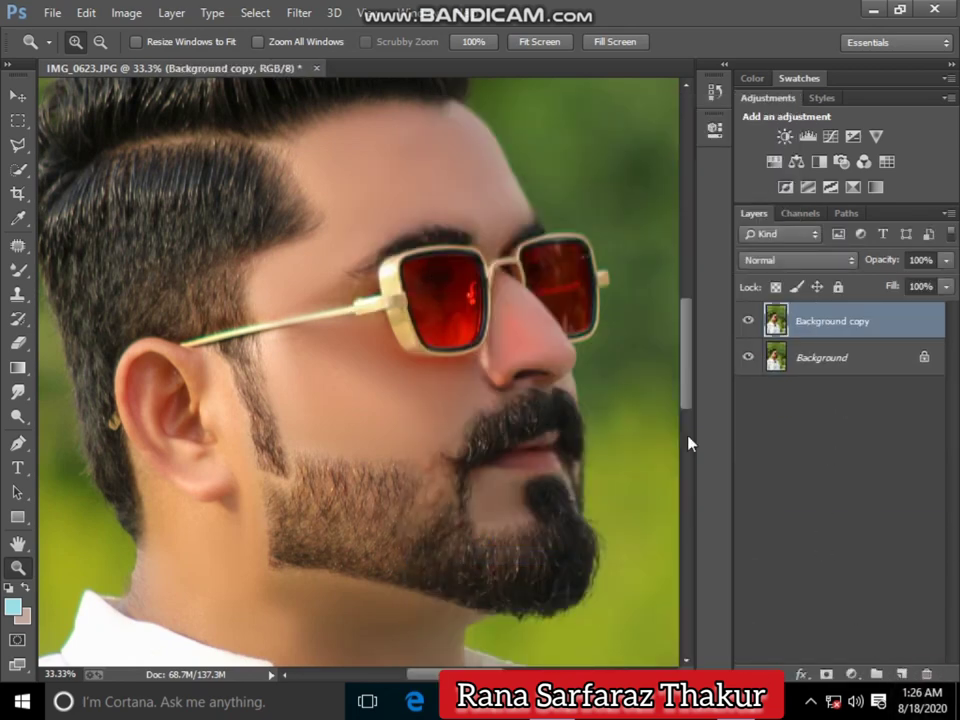
- Brighten the cheek skin below the glasses with the Dodge tool on the copy
{"action": "left_click", "coordinate": [298, 476]}
{"action": "left_click", "coordinate": [17, 416]}
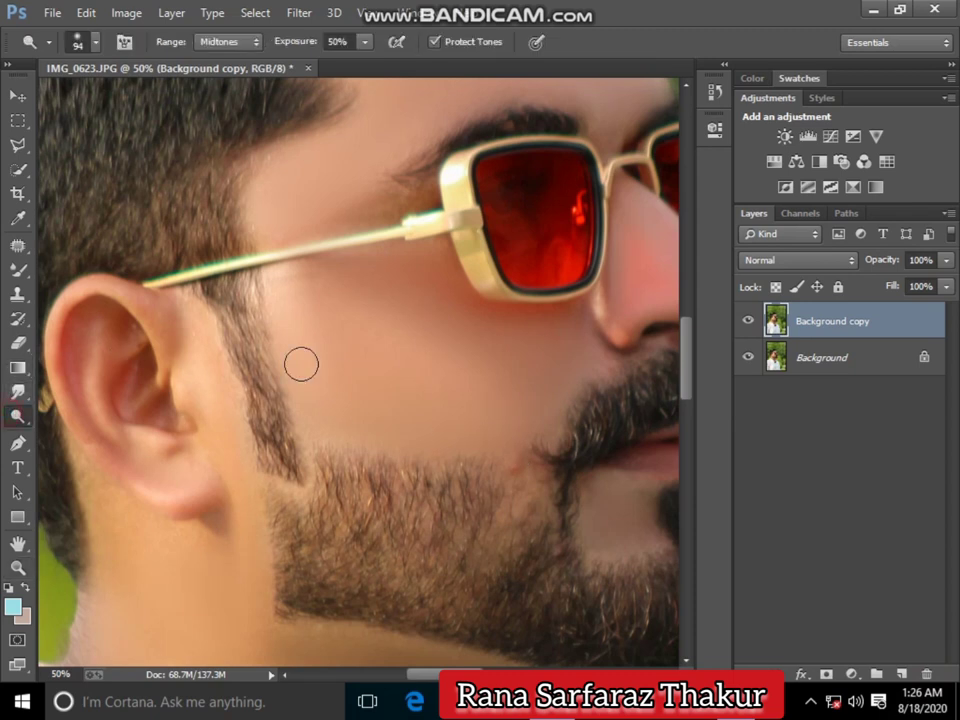
{"action": "right_click", "coordinate": [350, 340]}
{"action": "left_click", "coordinate": [335, 293]}
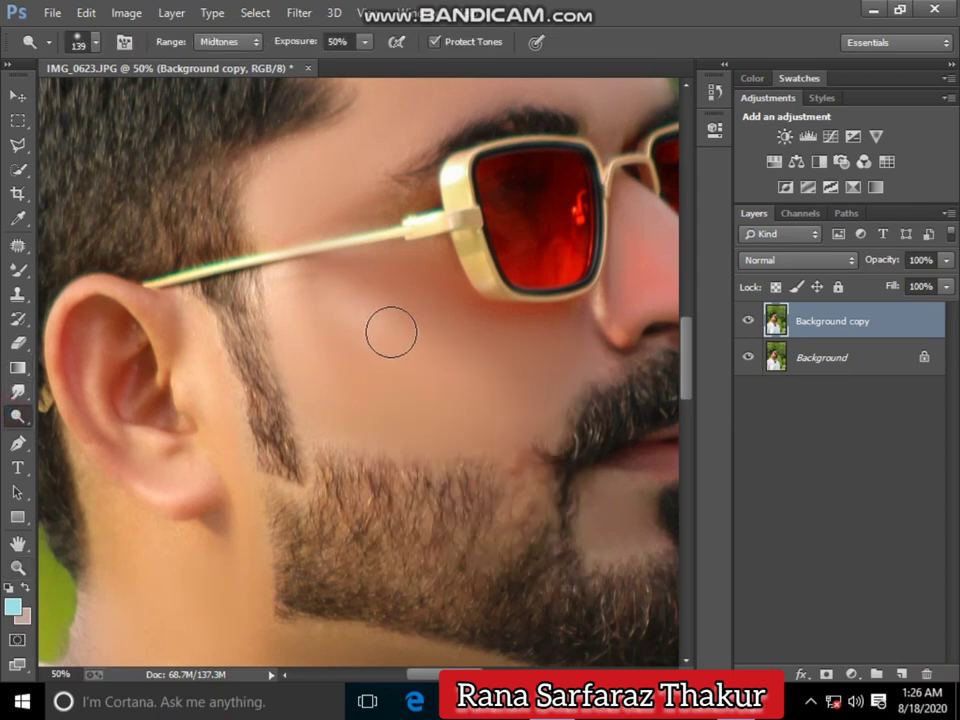
{"action": "left_click_drag", "start_coordinate": [390, 330], "coordinate": [465, 383]}
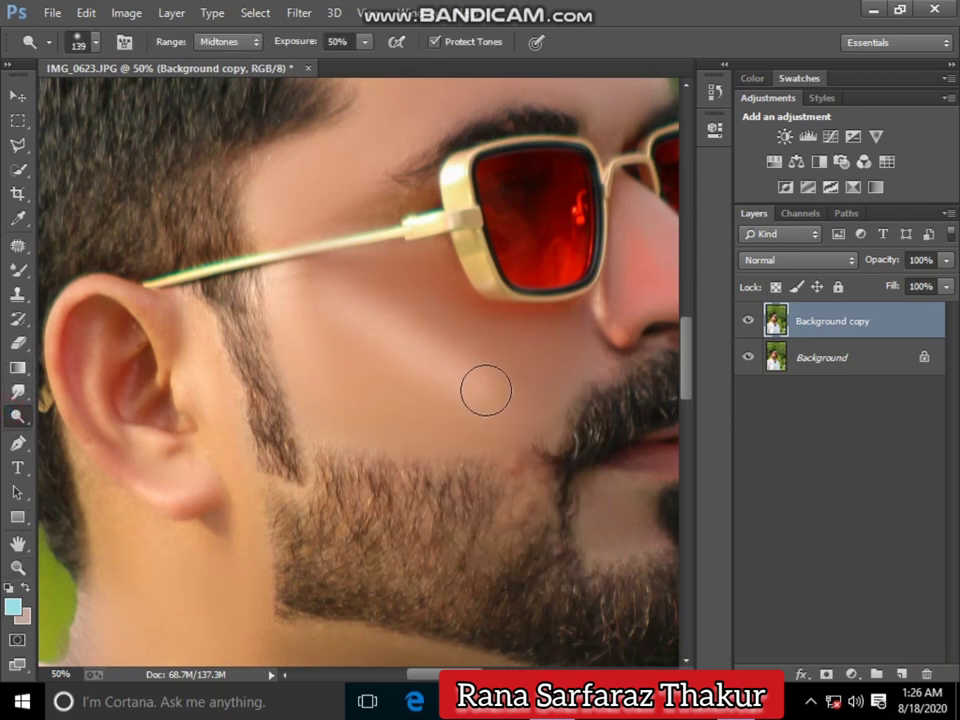
{"action": "scroll", "coordinate": [490, 372], "scroll_direction": "down", "scroll_amount": 1}
- Lower the duplicate layer's opacity to 25% and fit the image on screen
{"action": "left_click", "coordinate": [947, 260]}
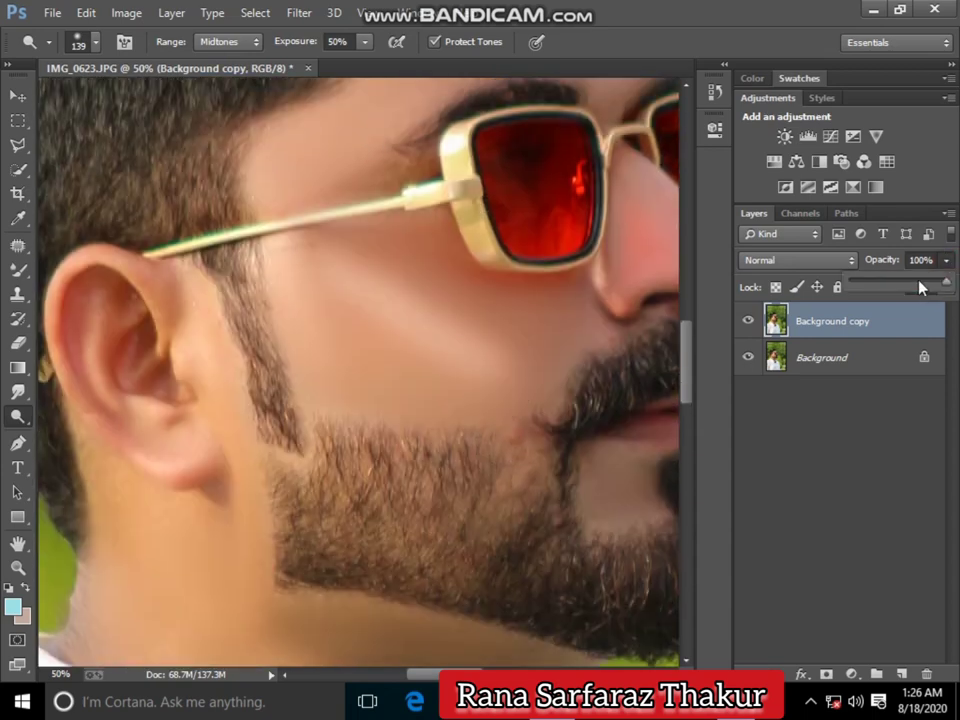
{"action": "left_click_drag", "start_coordinate": [903, 287], "coordinate": [899, 287]}
{"action": "scroll", "coordinate": [138, 445], "scroll_direction": "down", "scroll_amount": 2}
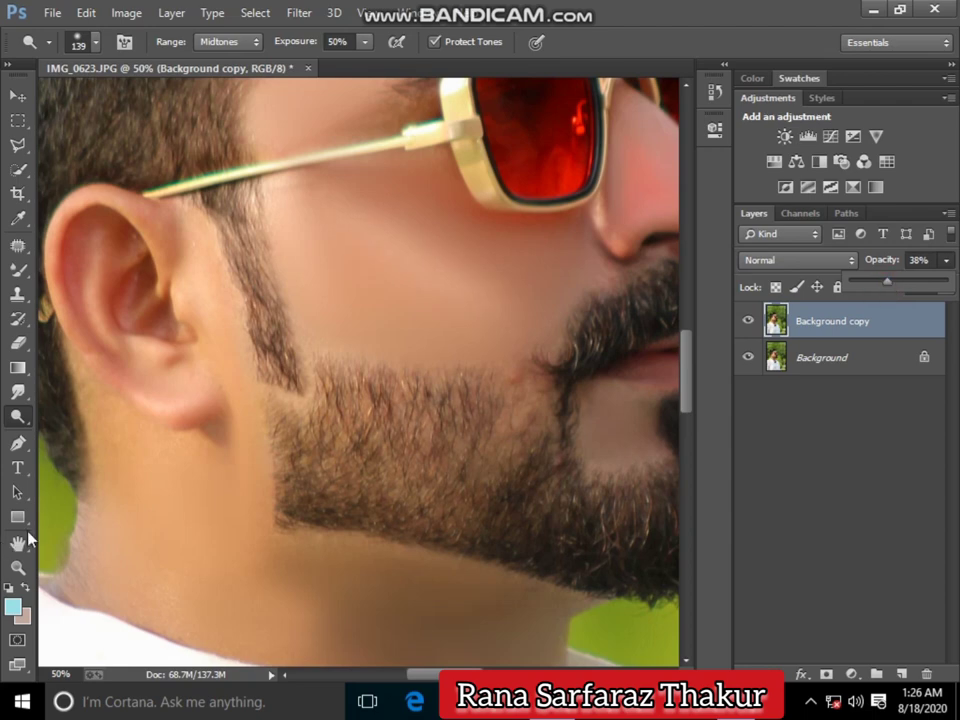
{"action": "left_click", "coordinate": [18, 567]}
{"action": "right_click", "coordinate": [317, 319]}
{"action": "left_click", "coordinate": [378, 332]}
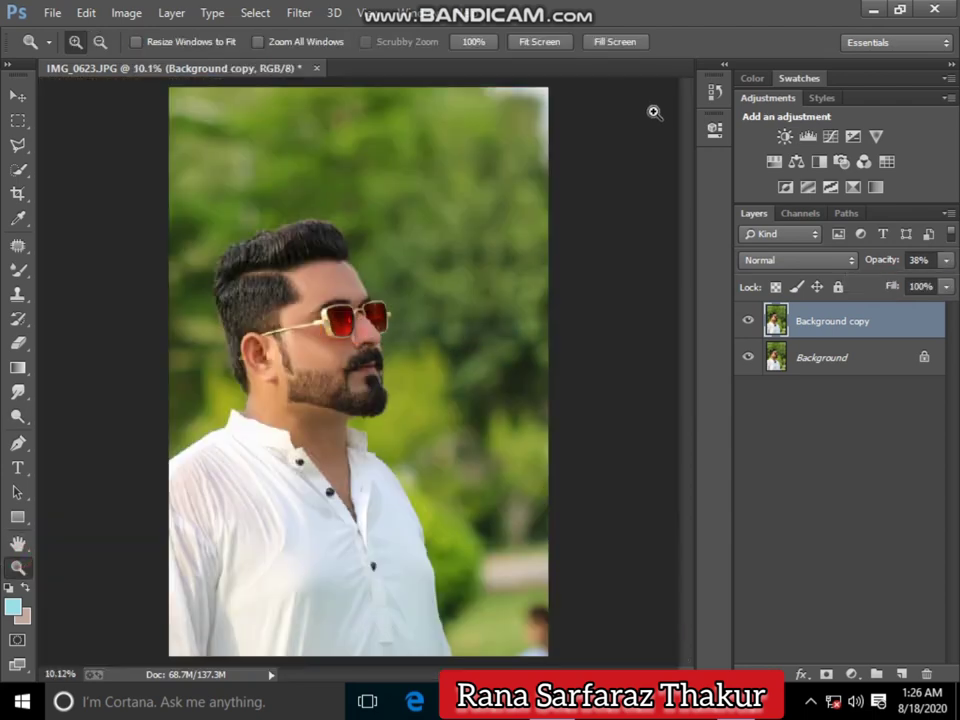
{"action": "right_click", "coordinate": [845, 357]}
- Merge the layers, then in Camera Raw HSL set Yellows saturation -99 and Greens +100, lowering oranges and raising reds
{"action": "left_click", "coordinate": [828, 492]}
{"action": "left_click", "coordinate": [299, 13]}
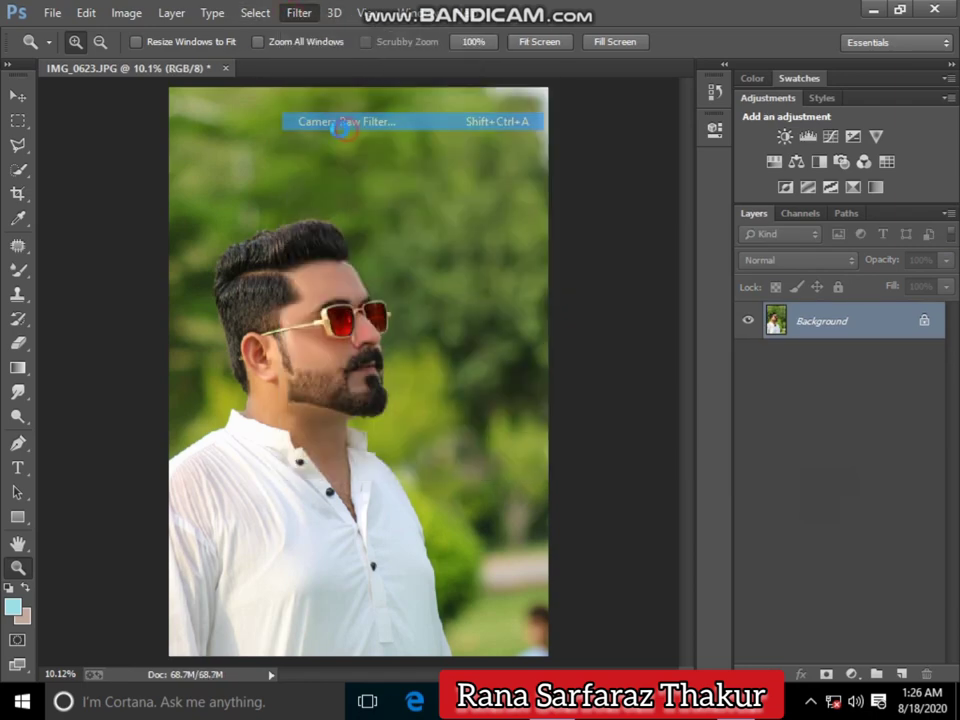
{"action": "left_click", "coordinate": [343, 122]}
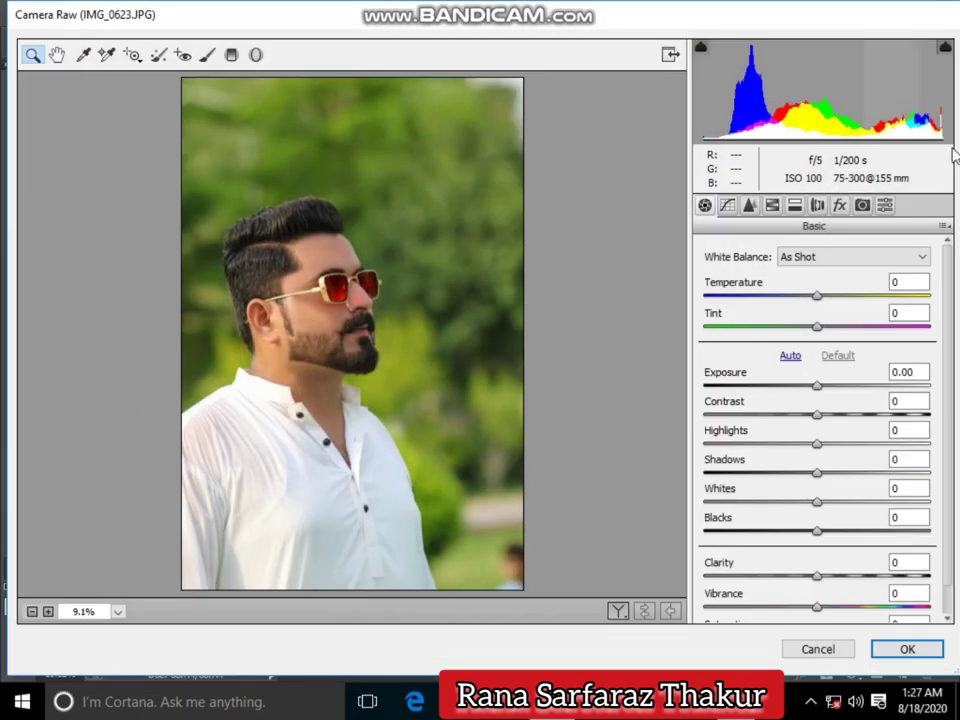
{"action": "left_click", "coordinate": [772, 204]}
{"action": "left_click", "coordinate": [756, 277]}
{"action": "left_click_drag", "start_coordinate": [822, 399], "coordinate": [777, 401]}
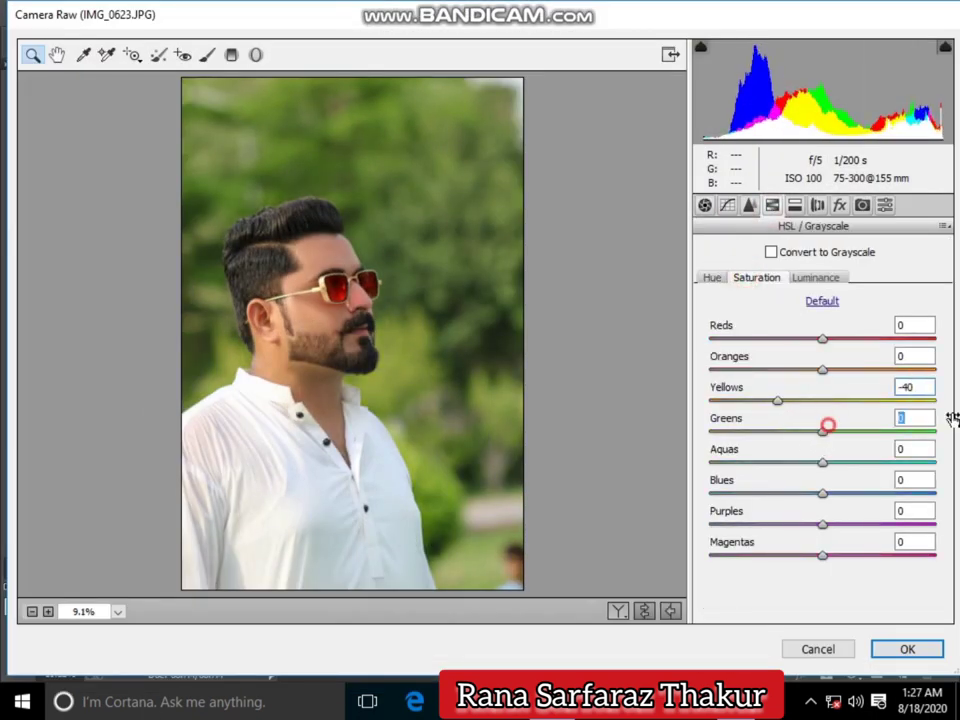
{"action": "left_click_drag", "start_coordinate": [822, 431], "coordinate": [935, 431]}
{"action": "left_click_drag", "start_coordinate": [777, 401], "coordinate": [713, 401]}
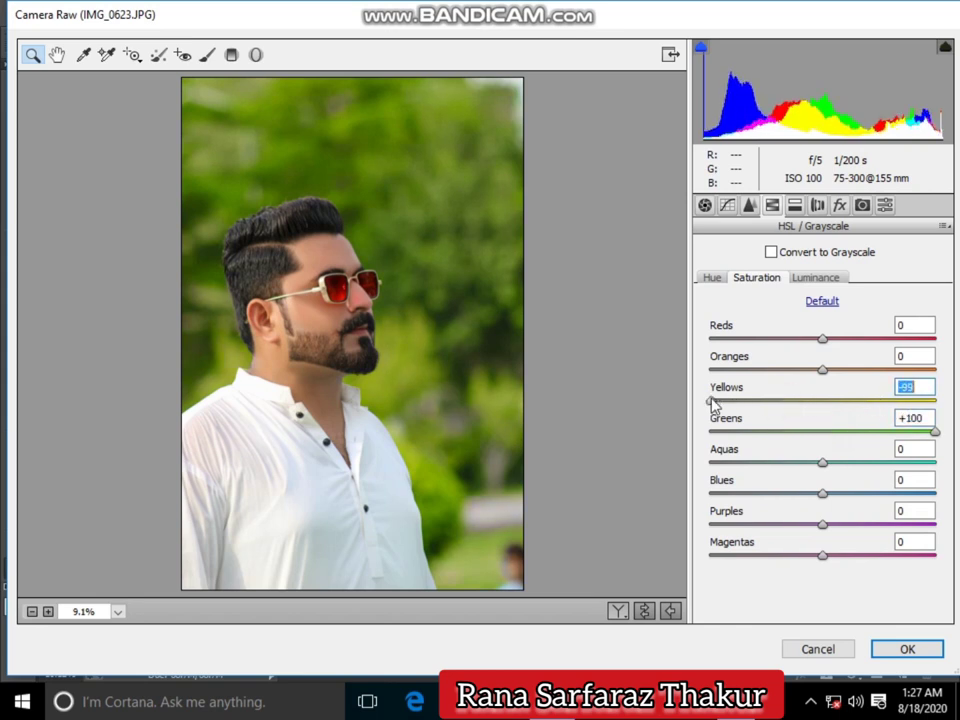
{"action": "left_click_drag", "start_coordinate": [810, 370], "coordinate": [771, 369]}
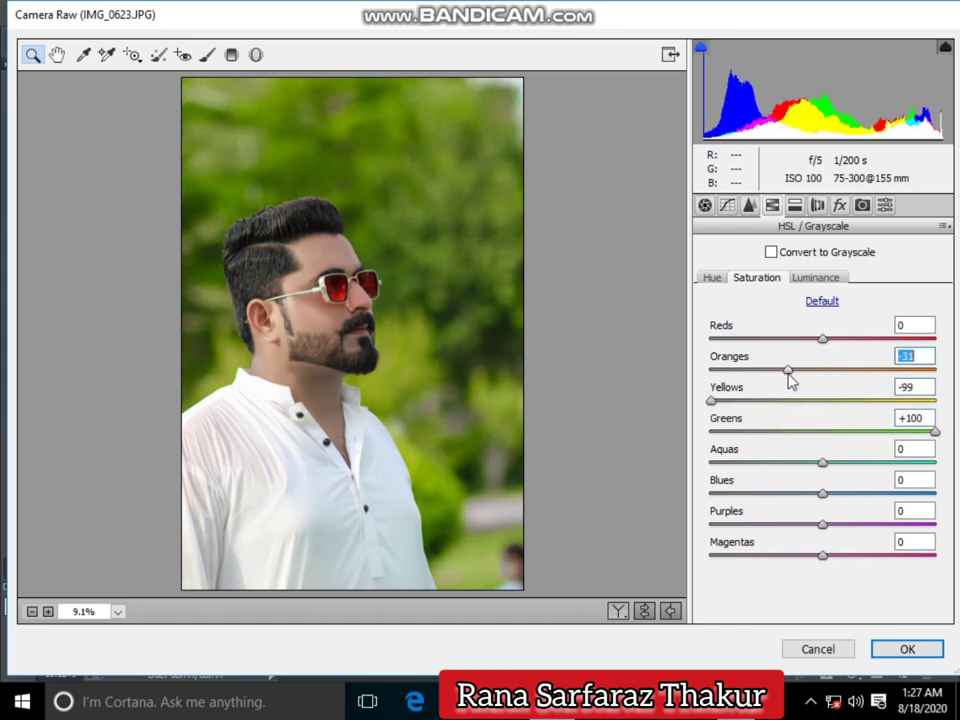
{"action": "left_click_drag", "start_coordinate": [822, 338], "coordinate": [850, 340]}
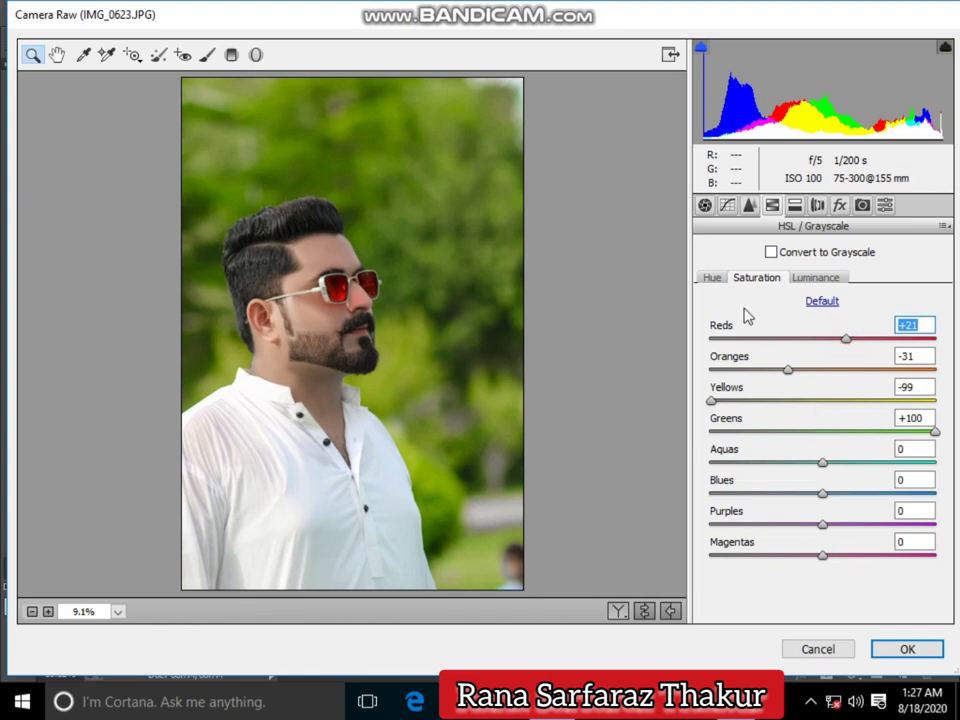
- Shift Yellows hue to +52 and Greens hue to -53, then apply the Camera Raw filter
{"action": "left_click", "coordinate": [712, 278]}
{"action": "left_click_drag", "start_coordinate": [848, 408], "coordinate": [893, 406]}
{"action": "left_click_drag", "start_coordinate": [822, 431], "coordinate": [762, 433]}
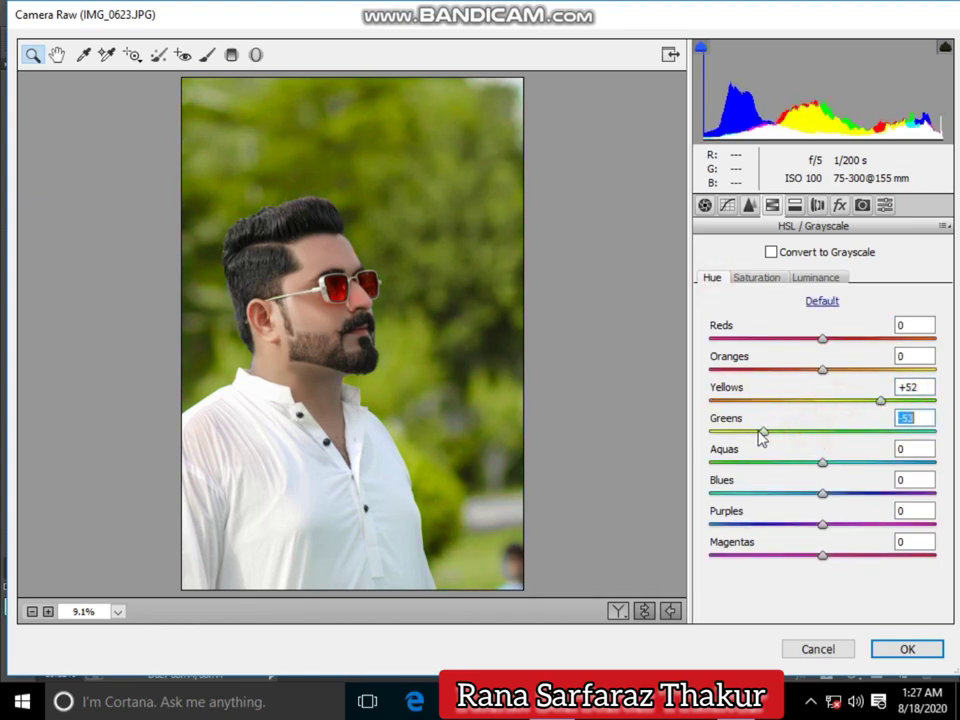
{"action": "key", "text": "Return"}
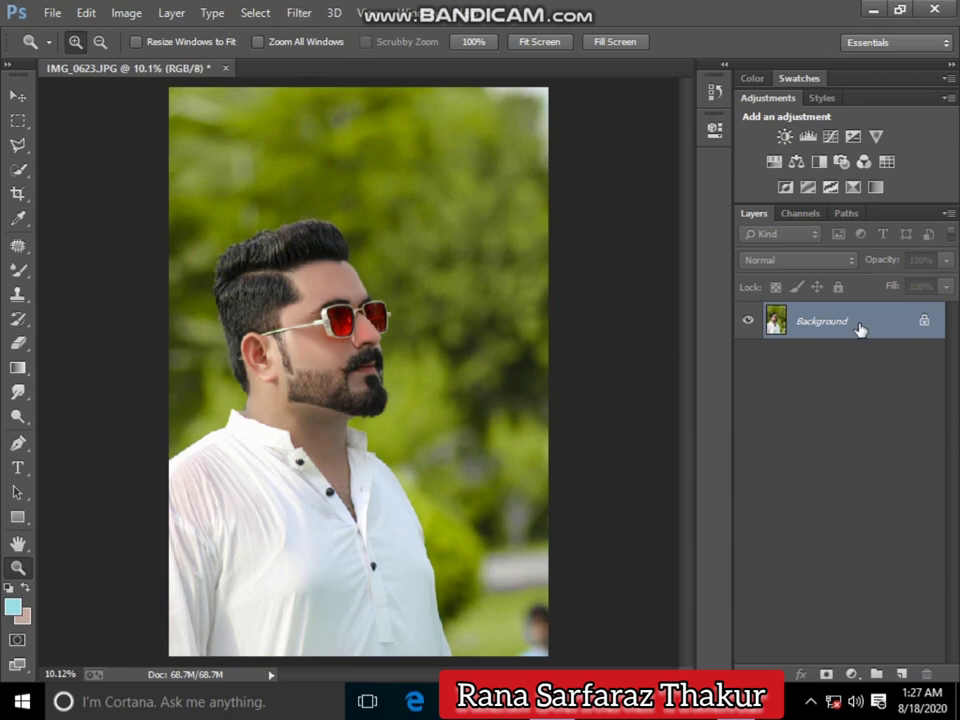
- Merge the visible layers and copy the merged result onto a new Layer 1
{"action": "left_click_drag", "start_coordinate": [860, 330], "coordinate": [901, 674]}
{"action": "left_click", "coordinate": [901, 674]}
{"action": "right_click", "coordinate": [790, 394]}
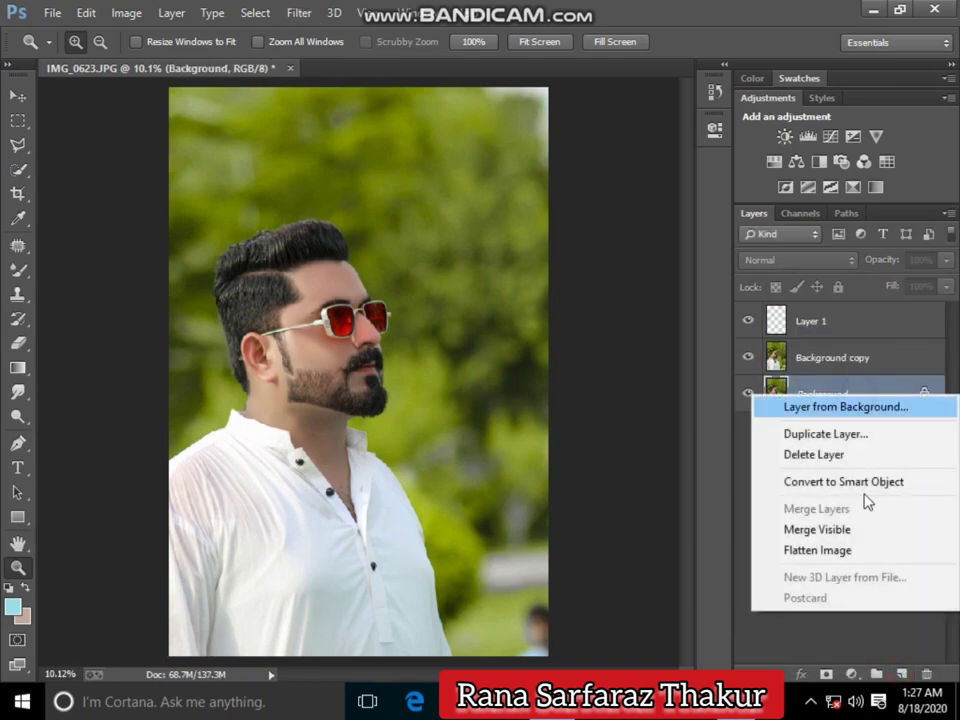
{"action": "left_click", "coordinate": [864, 528]}
{"action": "key", "text": "ctrl+j"}
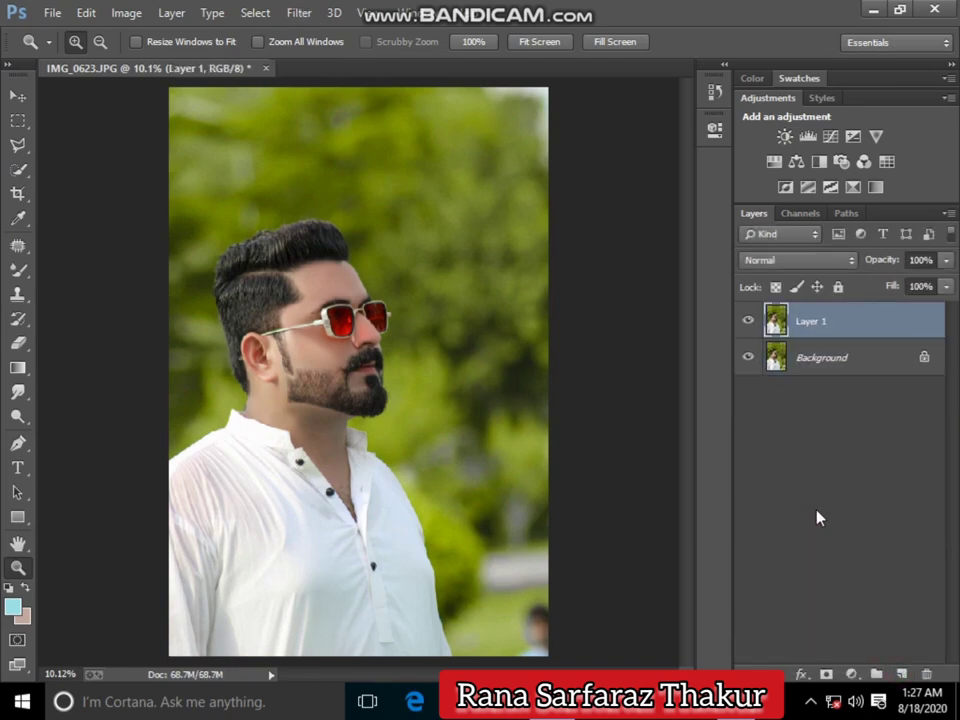
- In Liquify, push the top of the hair upward into a taller quiff with an 800 Forward Warp brush
{"action": "key", "text": "ctrl+shift+x"}
{"action": "left_click", "coordinate": [295, 236]}
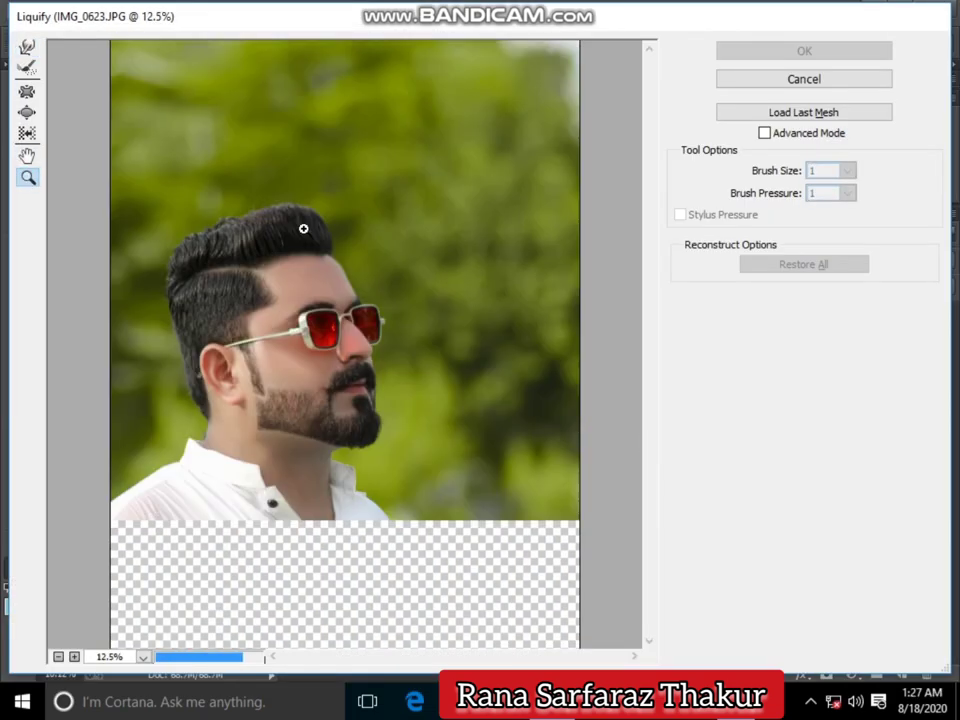
{"action": "left_click", "coordinate": [289, 246]}
{"action": "left_click", "coordinate": [27, 46]}
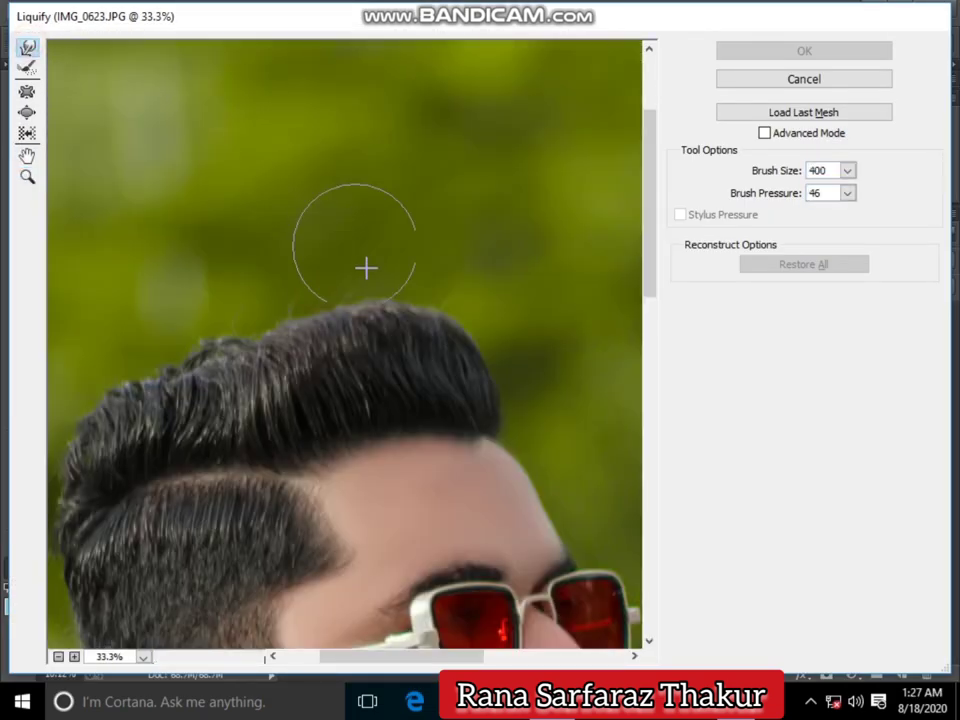
{"action": "key", "text": "bracketright"}
{"action": "key", "text": "bracketright"}
{"action": "key", "text": "bracketright"}
{"action": "key", "text": "bracketright"}
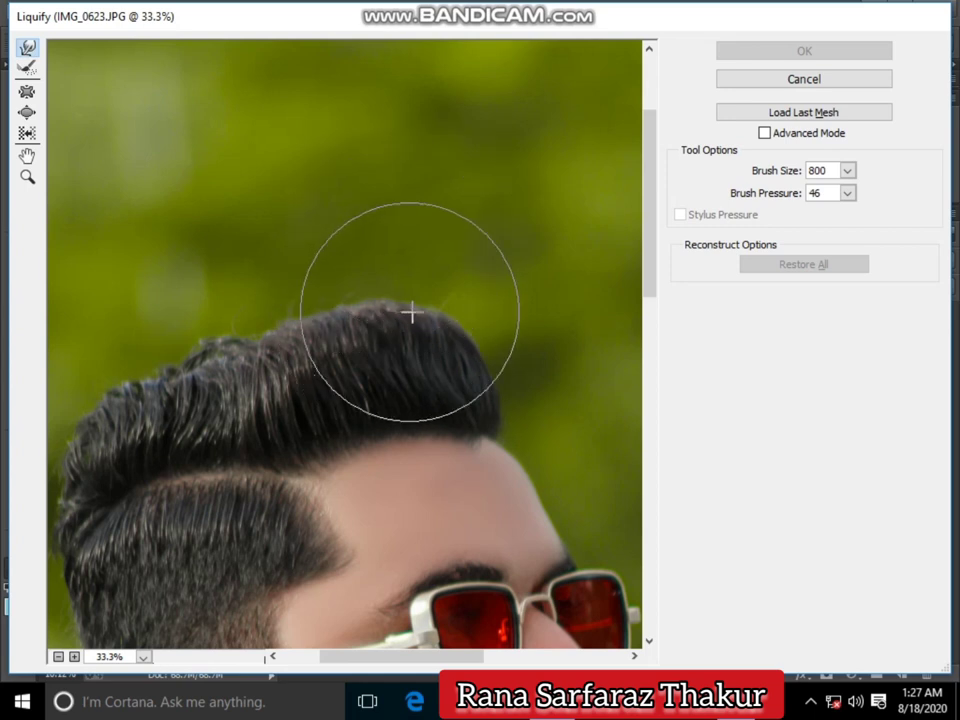
{"action": "mouse_move", "coordinate": [411, 313]}
{"action": "left_mouse_down"}
{"action": "mouse_move", "coordinate": [443, 317]}
{"action": "mouse_move", "coordinate": [469, 336]}
{"action": "mouse_move", "coordinate": [498, 322]}
{"action": "left_mouse_up"}
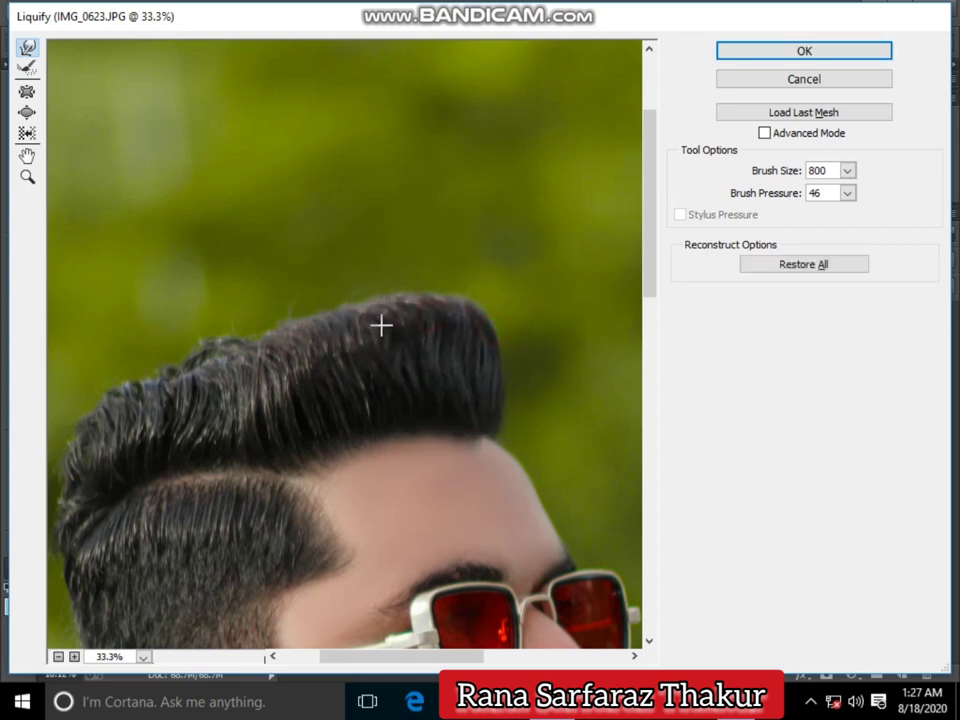
{"action": "left_click_drag", "start_coordinate": [381, 324], "coordinate": [168, 369]}
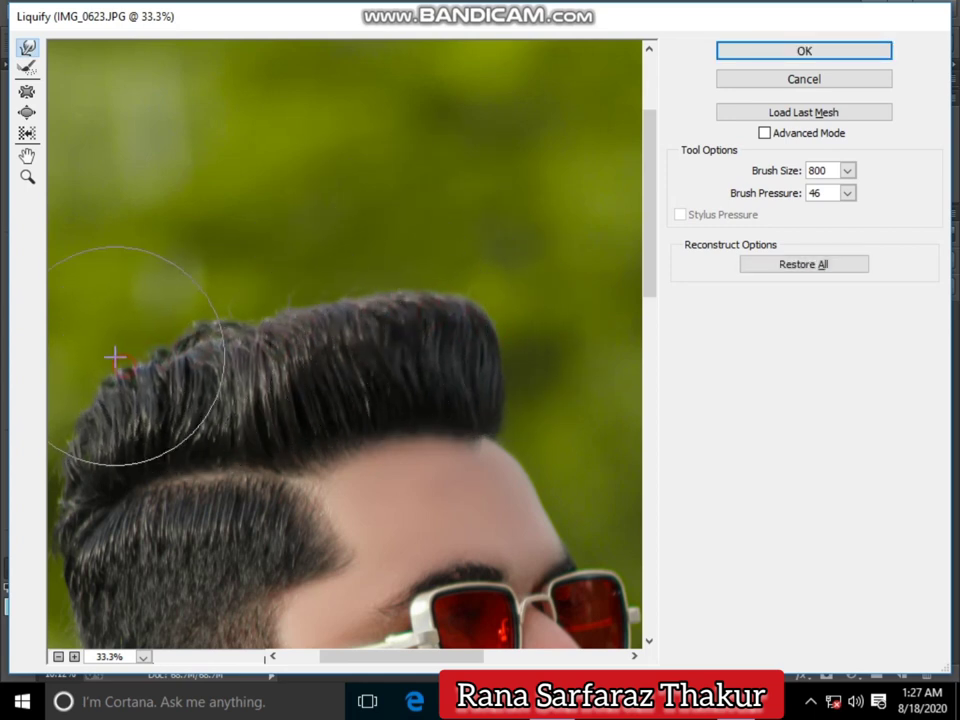
{"action": "mouse_move", "coordinate": [64, 401]}
{"action": "left_mouse_down"}
{"action": "mouse_move", "coordinate": [212, 348]}
{"action": "mouse_move", "coordinate": [225, 300]}
{"action": "mouse_move", "coordinate": [339, 328]}
{"action": "mouse_move", "coordinate": [364, 289]}
{"action": "mouse_move", "coordinate": [417, 320]}
{"action": "mouse_move", "coordinate": [459, 313]}
{"action": "mouse_move", "coordinate": [266, 339]}
{"action": "mouse_move", "coordinate": [258, 324]}
{"action": "mouse_move", "coordinate": [279, 343]}
{"action": "mouse_move", "coordinate": [229, 360]}
{"action": "mouse_move", "coordinate": [150, 336]}
{"action": "mouse_move", "coordinate": [73, 369]}
{"action": "mouse_move", "coordinate": [154, 264]}
{"action": "mouse_move", "coordinate": [180, 261]}
{"action": "left_mouse_up"}
{"action": "mouse_move", "coordinate": [407, 315]}
{"action": "left_mouse_down"}
{"action": "mouse_move", "coordinate": [446, 302]}
{"action": "mouse_move", "coordinate": [306, 289]}
{"action": "mouse_move", "coordinate": [240, 336]}
{"action": "mouse_move", "coordinate": [165, 332]}
{"action": "left_mouse_up"}
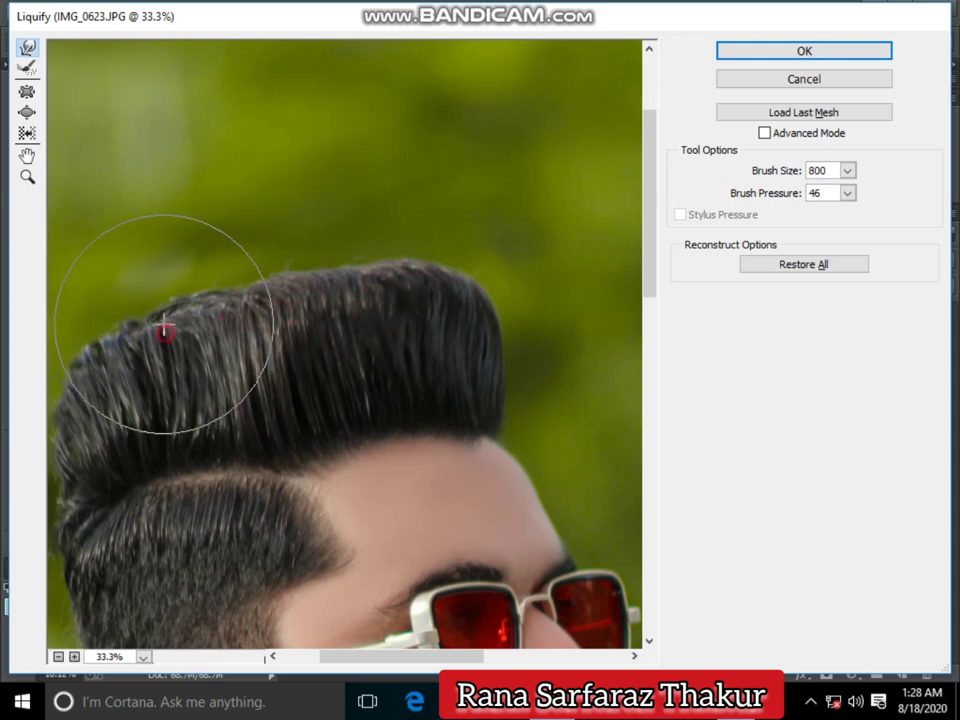
- Shrink the warp brush to 500, nudge the chin beard edge, and apply the Liquify
{"action": "scroll", "coordinate": [126, 336], "scroll_direction": "down", "scroll_amount": 5}
{"action": "scroll", "coordinate": [300, 370], "scroll_direction": "down", "scroll_amount": 5}
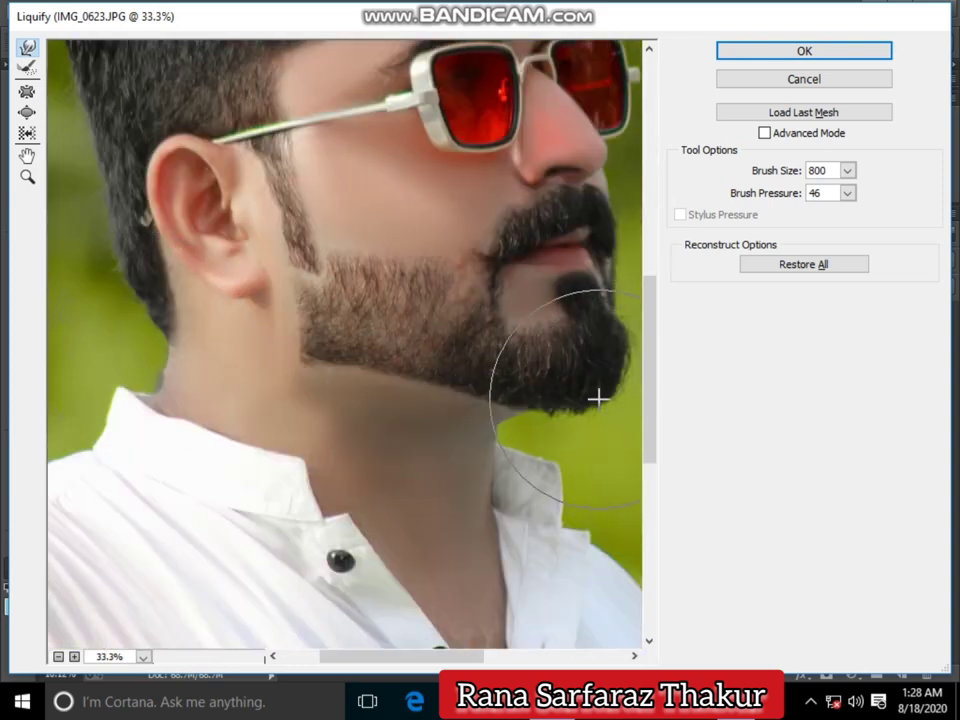
{"action": "key", "text": "bracketleft"}
{"action": "key", "text": "bracketleft"}
{"action": "key", "text": "bracketleft"}
{"action": "left_click_drag", "start_coordinate": [585, 405], "coordinate": [605, 386]}
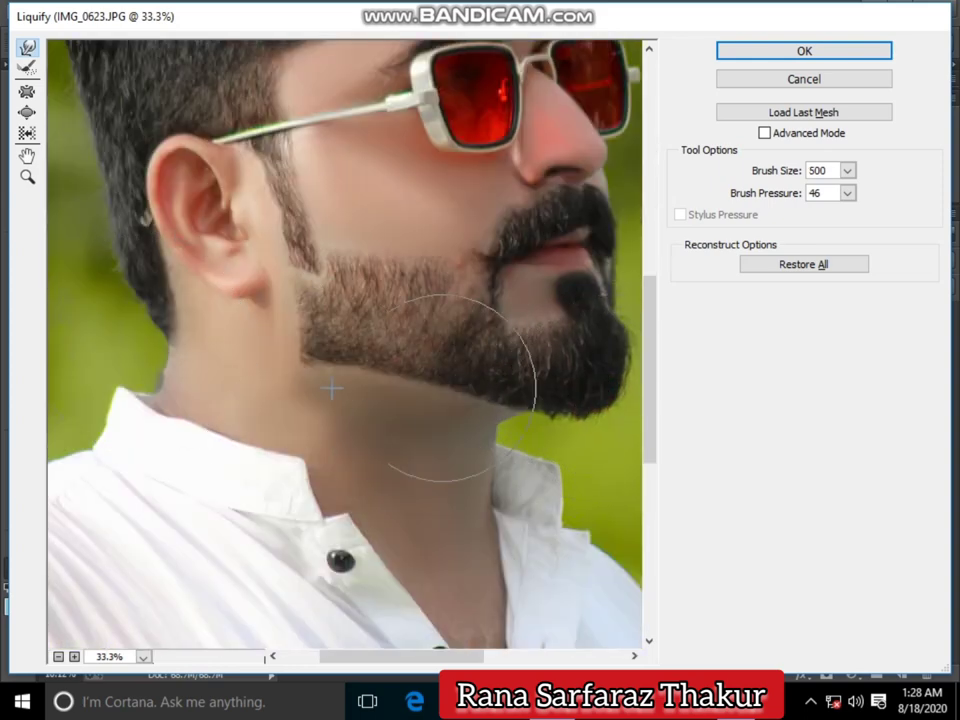
{"action": "scroll", "coordinate": [560, 136], "scroll_direction": "up", "scroll_amount": 3}
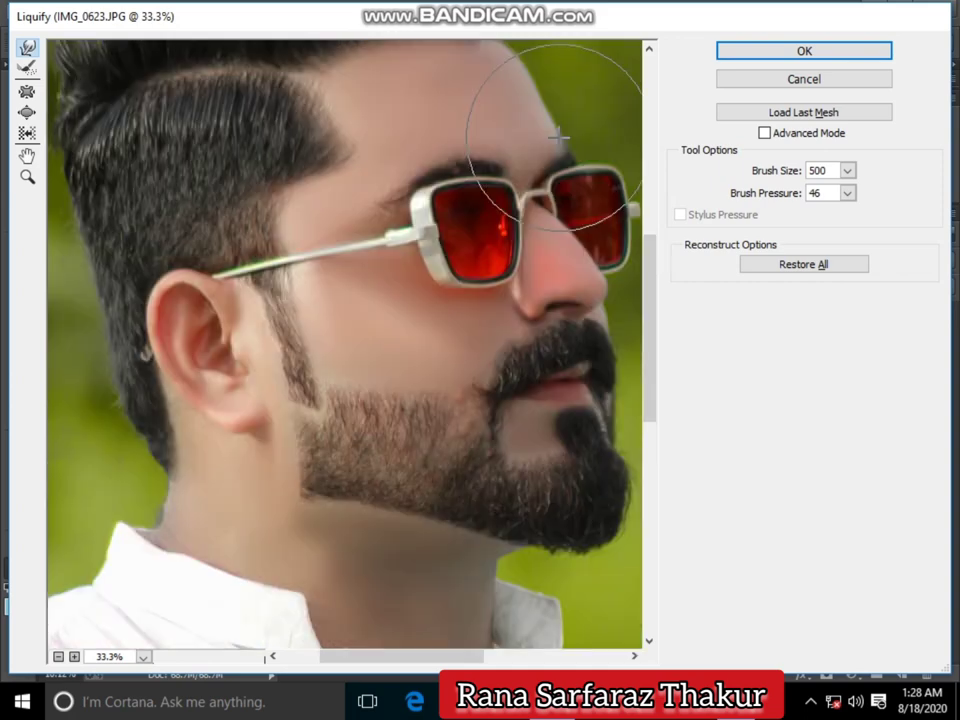
{"action": "left_click", "coordinate": [825, 51]}
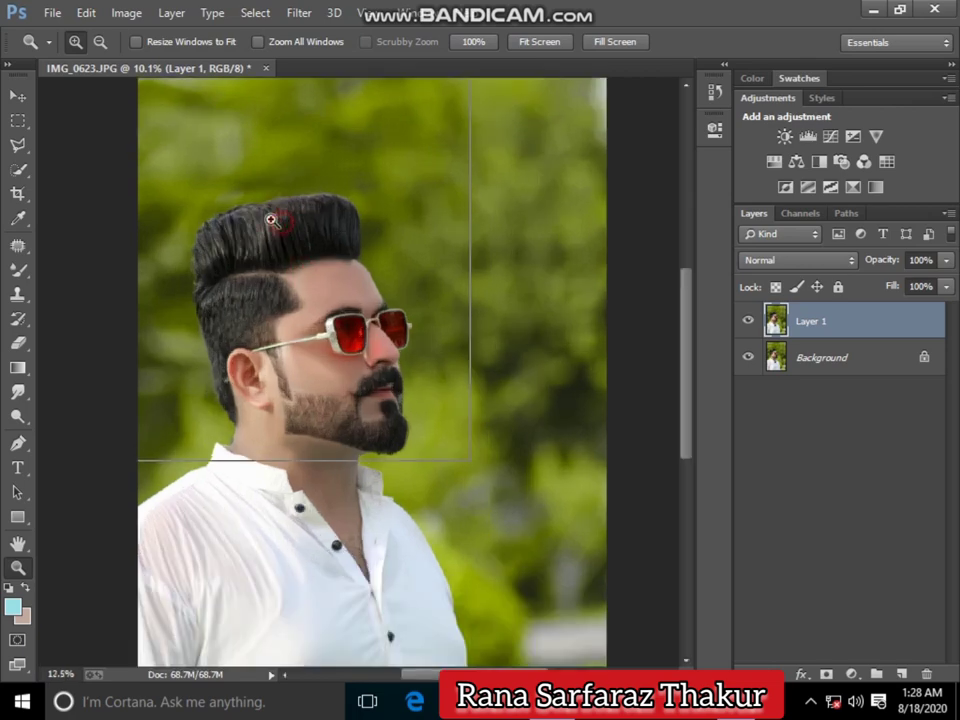
- Zoom in on the head and tidy Layer 1's edges with the Eraser tool
{"action": "left_click", "coordinate": [274, 219]}
{"action": "left_click", "coordinate": [184, 242]}
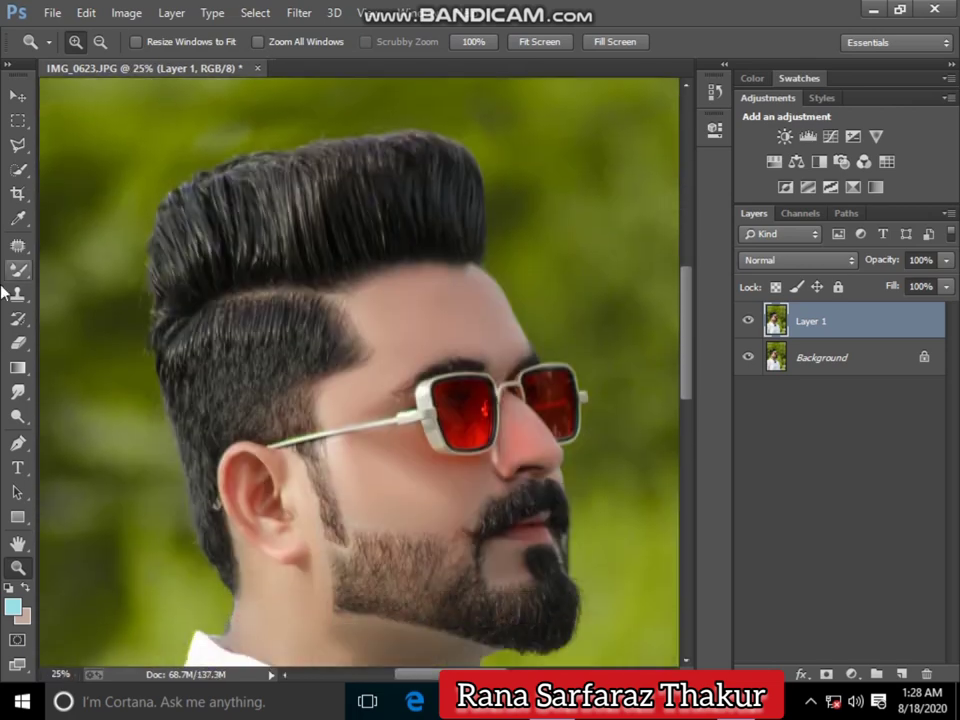
{"action": "left_click", "coordinate": [18, 342]}
{"action": "scroll", "coordinate": [239, 290], "scroll_direction": "up", "scroll_amount": 3}
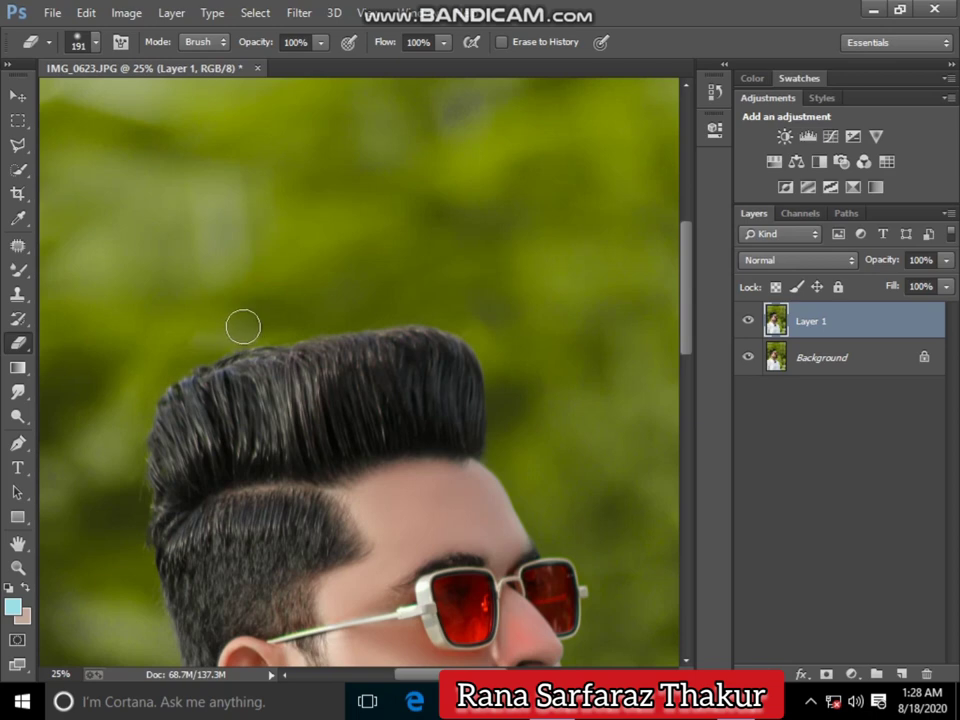
{"action": "scroll", "coordinate": [84, 364], "scroll_direction": "down", "scroll_amount": 2}
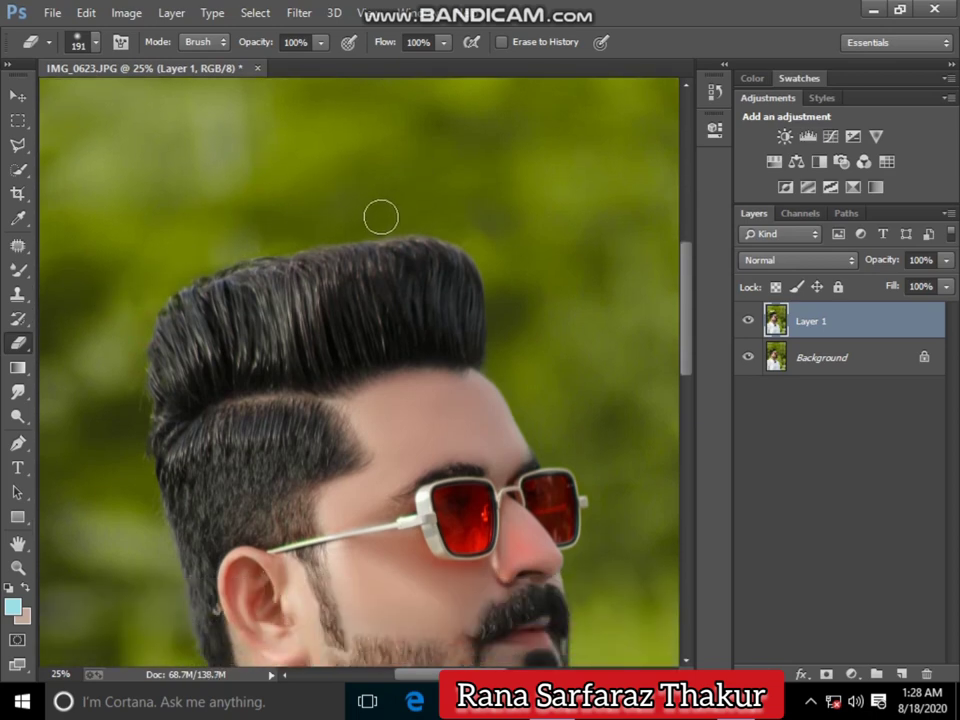
{"action": "scroll", "coordinate": [508, 284], "scroll_direction": "down", "scroll_amount": 4}
{"action": "scroll", "coordinate": [393, 252], "scroll_direction": "down", "scroll_amount": 4}
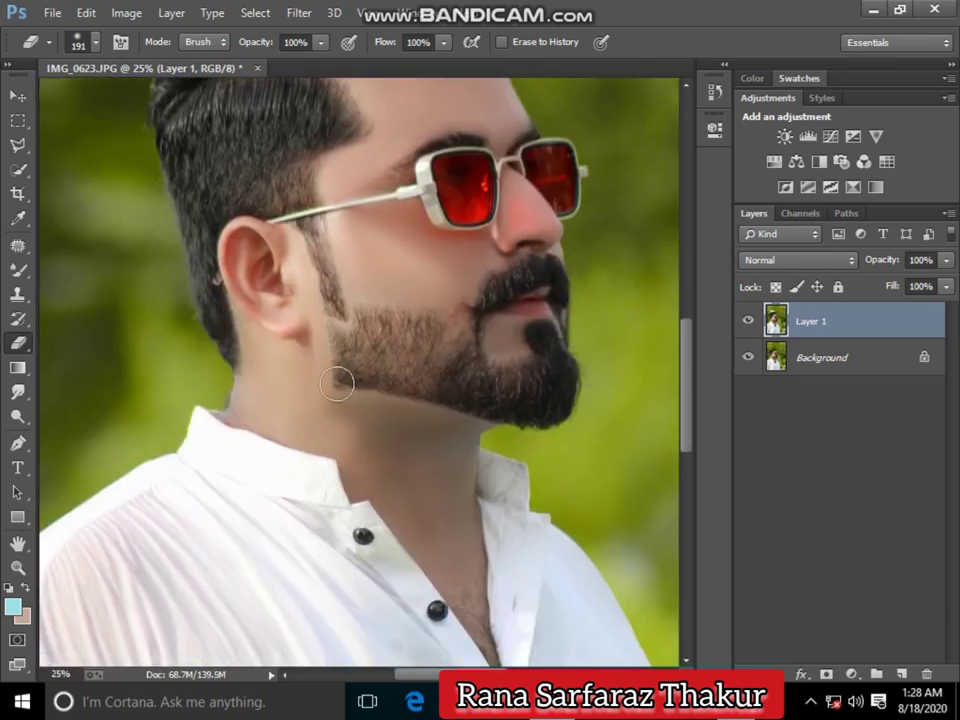
- Merge visible layers into a single Background and fit the photo on screen
{"action": "right_click", "coordinate": [830, 358]}
{"action": "left_click", "coordinate": [825, 495]}
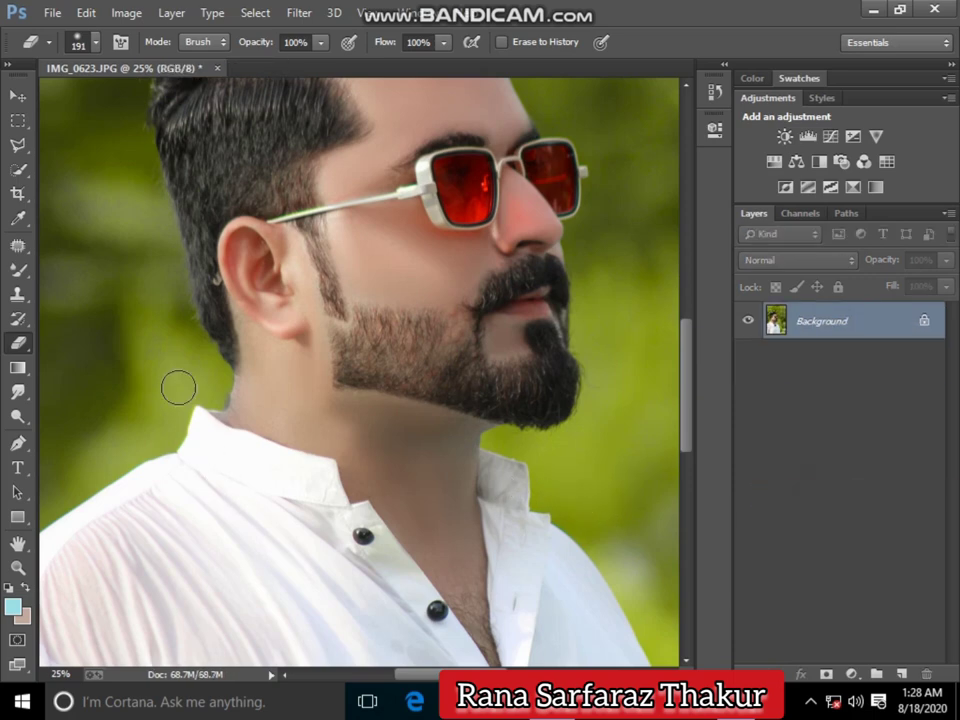
{"action": "left_click", "coordinate": [17, 567]}
{"action": "left_click", "coordinate": [352, 355]}
{"action": "right_click", "coordinate": [473, 393]}
{"action": "left_click", "coordinate": [500, 396]}
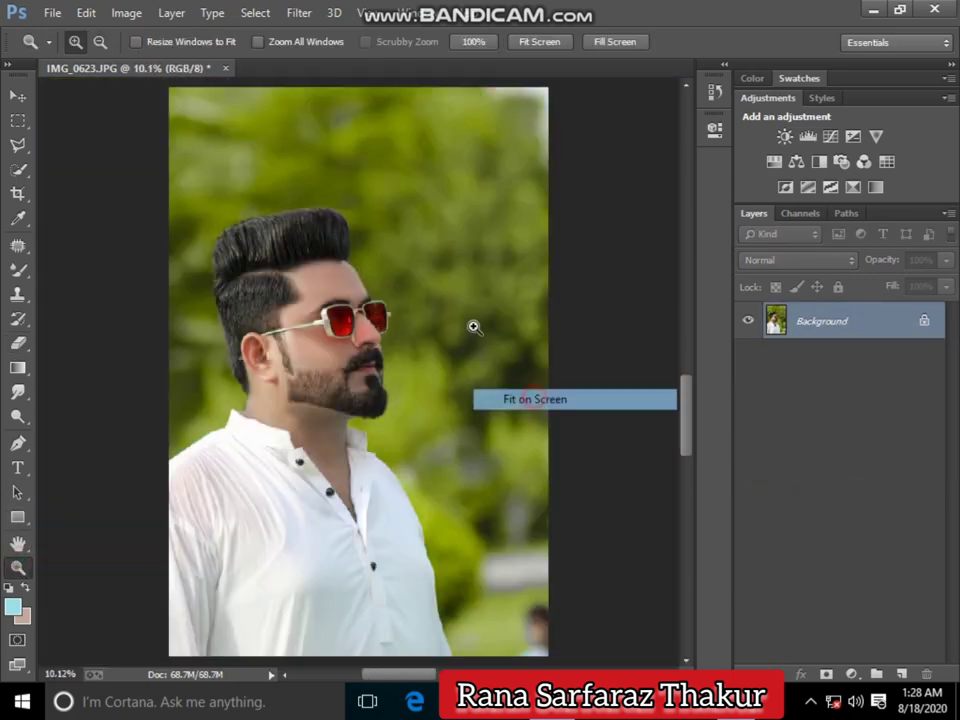
- Blend the neck skin below the beard with a slightly smaller Mixer Brush (Wet 15%, Load 47%, Mix 55%)
{"action": "left_click_drag", "start_coordinate": [240, 321], "coordinate": [415, 660]}
{"action": "left_click", "coordinate": [310, 291]}
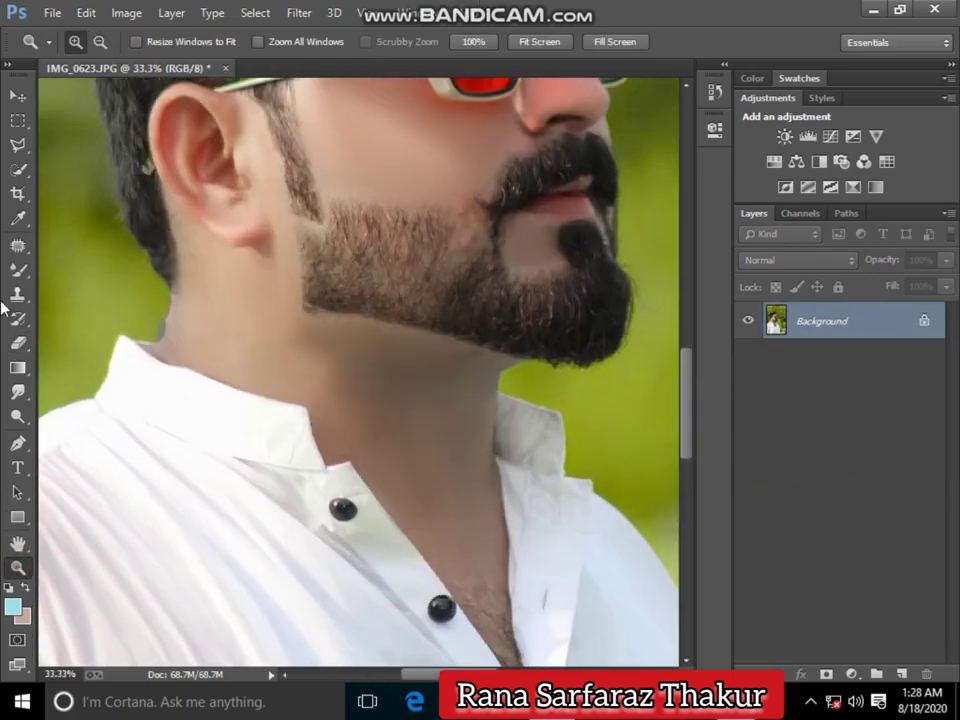
{"action": "left_click", "coordinate": [17, 270]}
{"action": "right_click", "coordinate": [264, 282]}
{"action": "left_click_drag", "start_coordinate": [451, 326], "coordinate": [447, 340]}
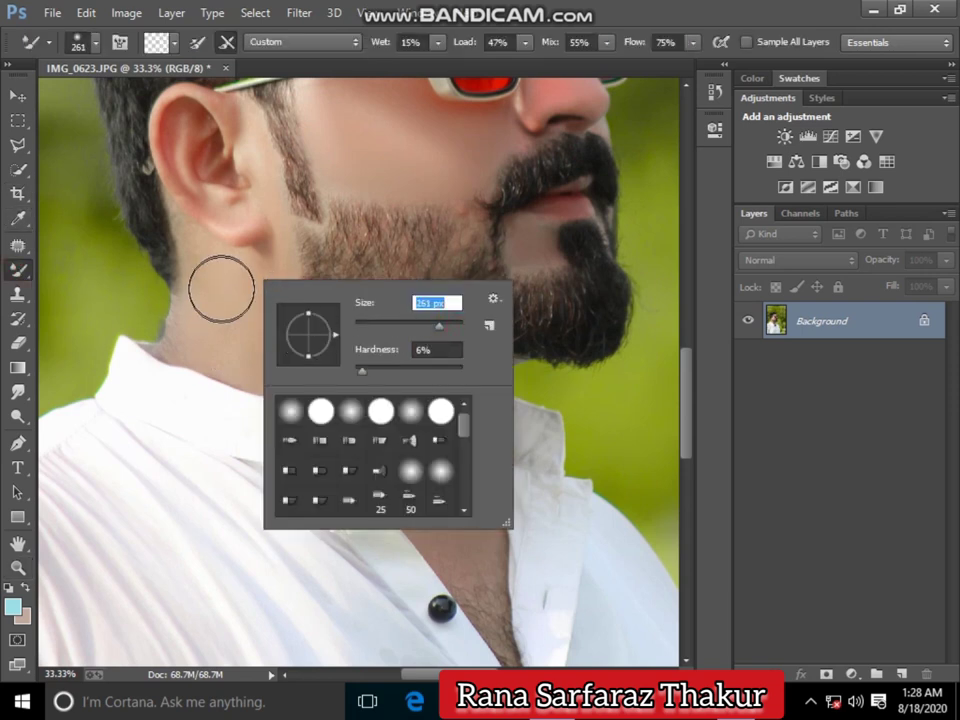
{"action": "key", "text": "Return"}
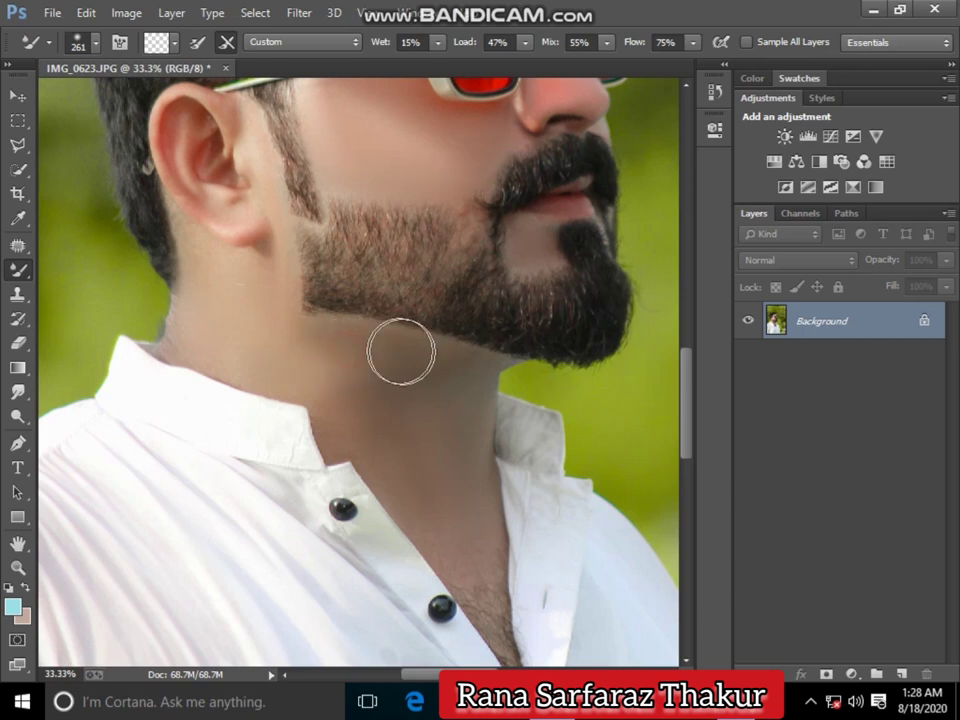
{"action": "mouse_move", "coordinate": [401, 351]}
{"action": "left_mouse_down"}
{"action": "mouse_move", "coordinate": [454, 381]}
{"action": "mouse_move", "coordinate": [471, 557]}
{"action": "mouse_move", "coordinate": [381, 431]}
{"action": "mouse_move", "coordinate": [422, 377]}
{"action": "mouse_move", "coordinate": [458, 374]}
{"action": "left_mouse_up"}
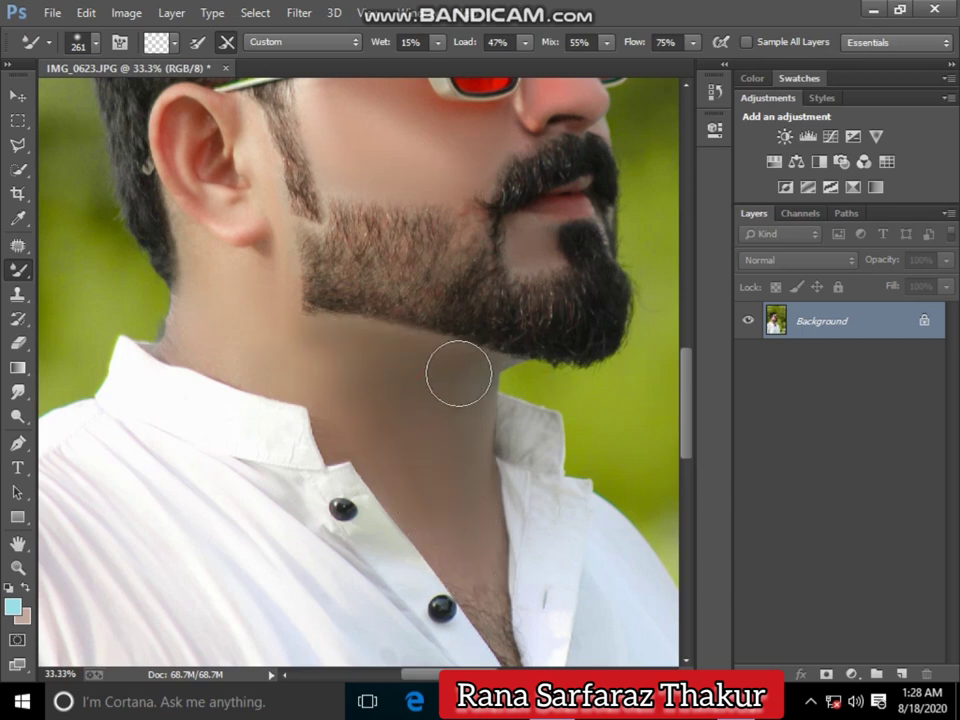
{"action": "mouse_move", "coordinate": [340, 365]}
{"action": "left_mouse_down"}
{"action": "mouse_move", "coordinate": [332, 375]}
{"action": "mouse_move", "coordinate": [375, 431]}
{"action": "mouse_move", "coordinate": [465, 525]}
{"action": "mouse_move", "coordinate": [461, 386]}
{"action": "mouse_move", "coordinate": [300, 343]}
{"action": "mouse_move", "coordinate": [364, 429]}
{"action": "mouse_move", "coordinate": [330, 390]}
{"action": "left_mouse_up"}
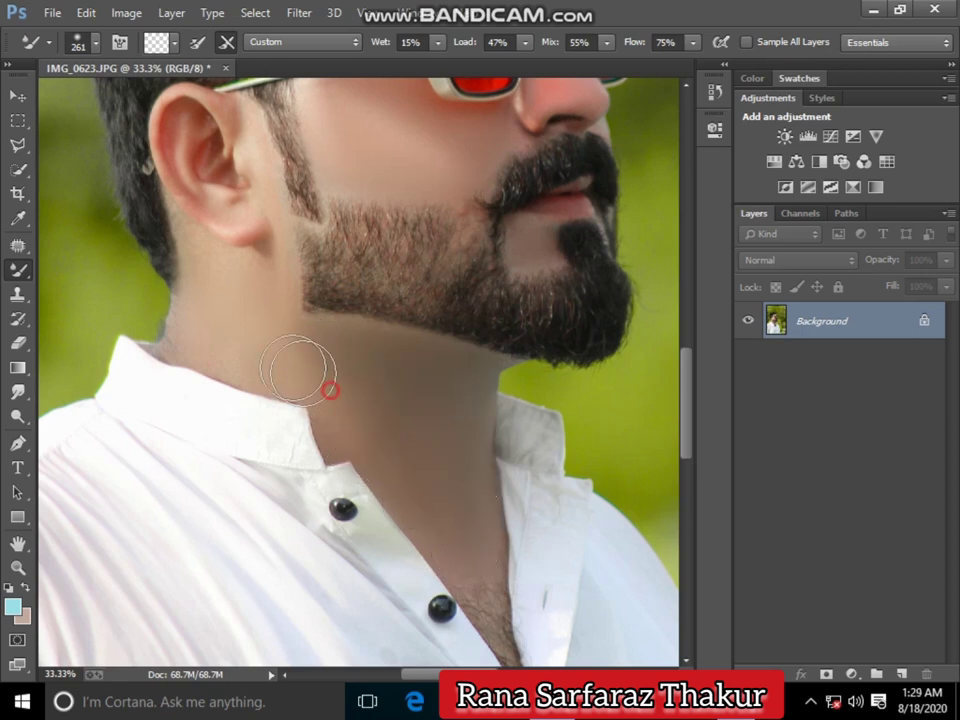
- Enlarge the Mixer Brush to 279 and fit the whole portrait on screen
{"action": "right_click", "coordinate": [515, 422]}
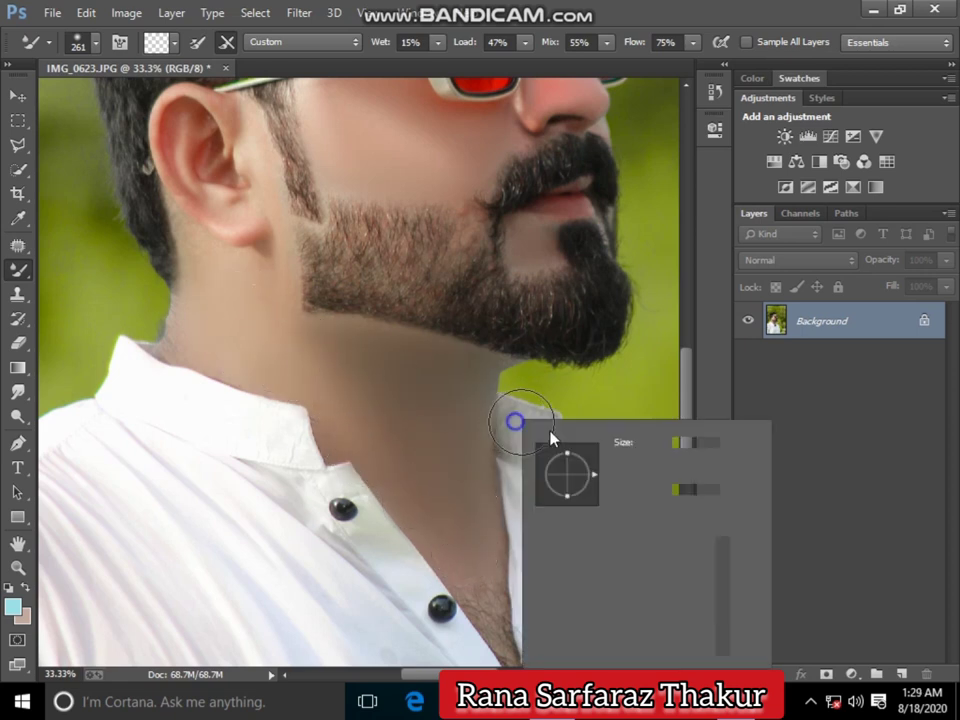
{"action": "left_click_drag", "start_coordinate": [628, 454], "coordinate": [640, 454]}
{"action": "key", "text": "Return"}
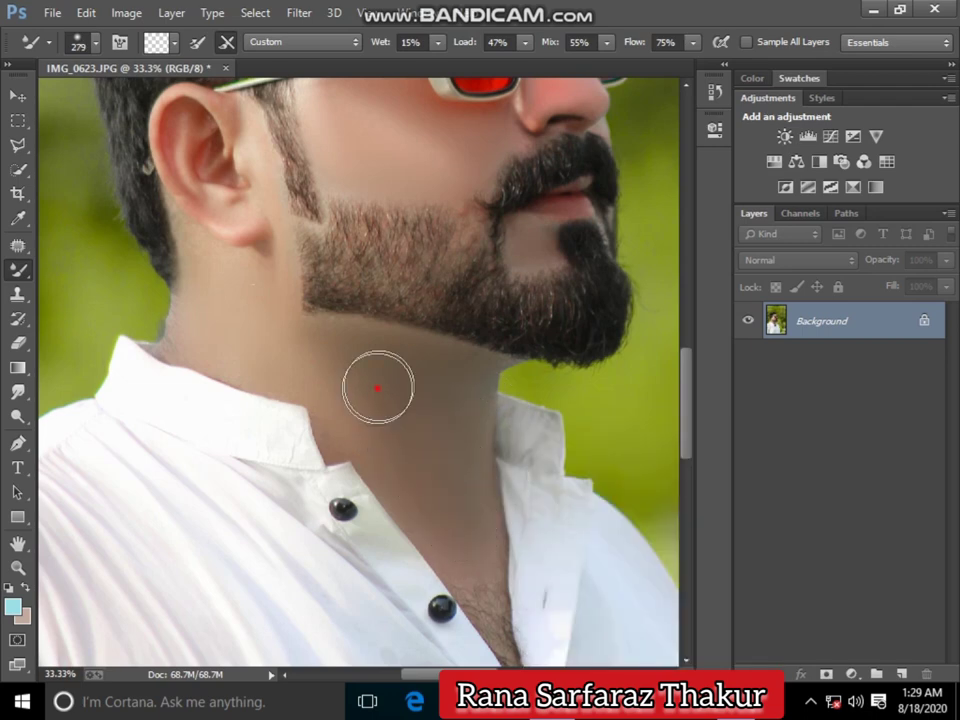
{"action": "scroll", "coordinate": [250, 330], "scroll_direction": "up", "scroll_amount": 2}
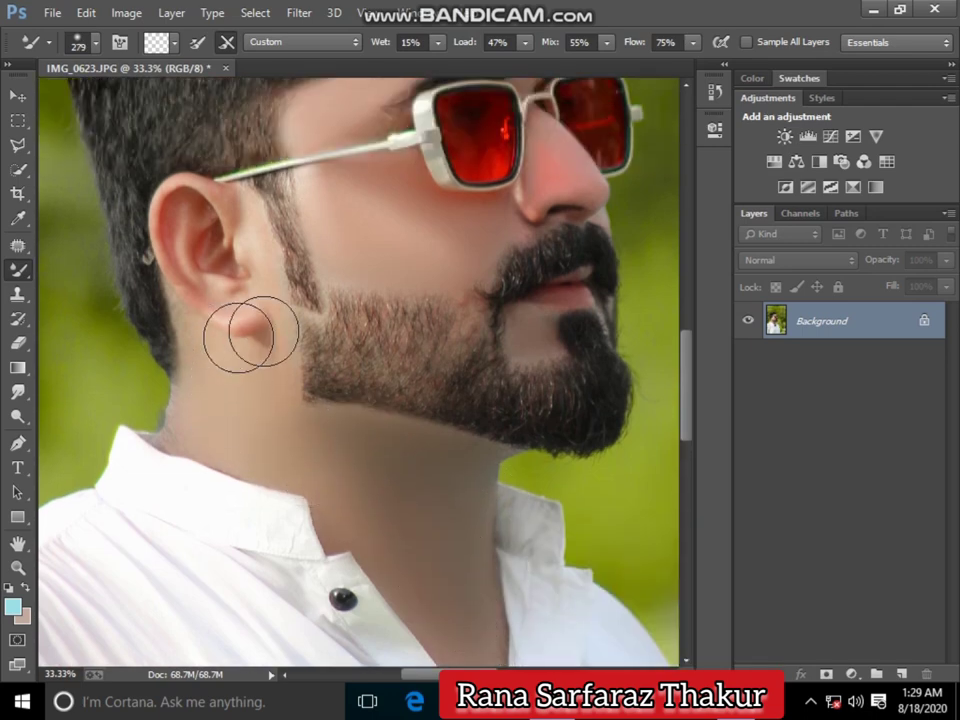
{"action": "scroll", "coordinate": [250, 335], "scroll_direction": "up", "scroll_amount": 2}
{"action": "scroll", "coordinate": [321, 311], "scroll_direction": "up", "scroll_amount": 3}
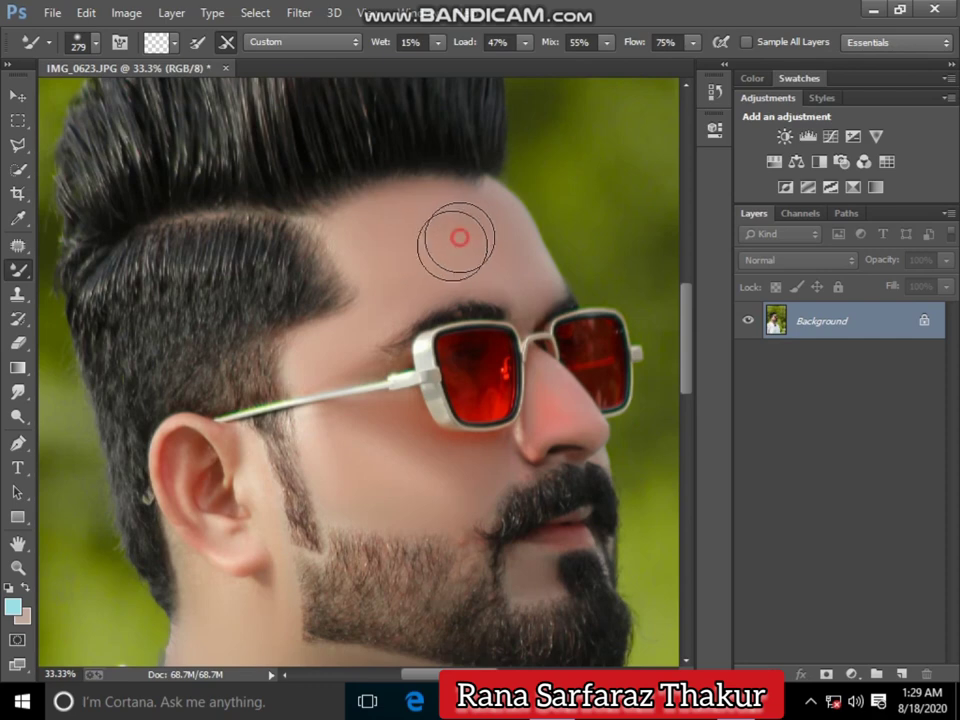
{"action": "scroll", "coordinate": [459, 238], "scroll_direction": "down", "scroll_amount": 5}
{"action": "scroll", "coordinate": [107, 418], "scroll_direction": "up", "scroll_amount": 1}
{"action": "left_click", "coordinate": [17, 567]}
{"action": "right_click", "coordinate": [341, 373]}
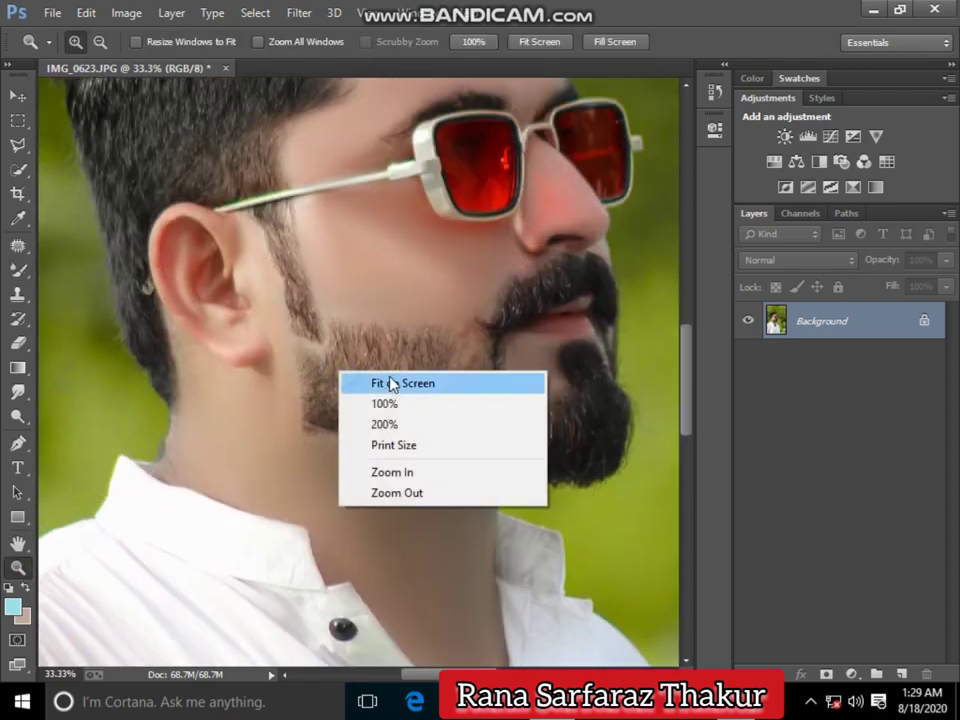
{"action": "left_click", "coordinate": [392, 383]}
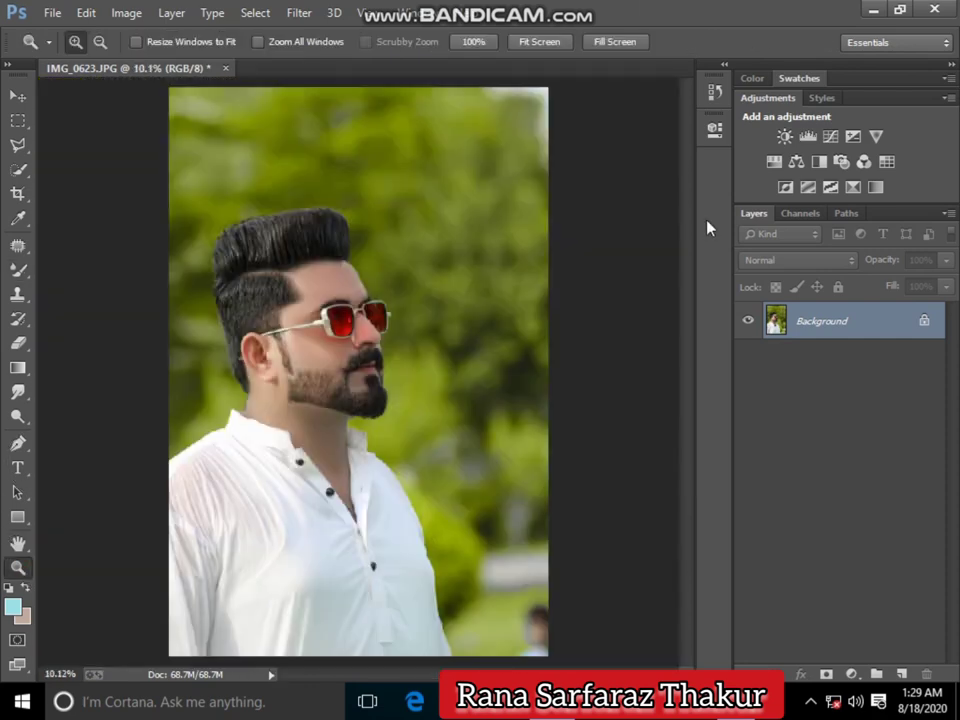
- Add a Stroke layer effect to a new Background copy layer
{"action": "left_click_drag", "start_coordinate": [866, 343], "coordinate": [901, 674]}
{"action": "left_click", "coordinate": [901, 674]}
{"action": "left_click", "coordinate": [832, 357]}
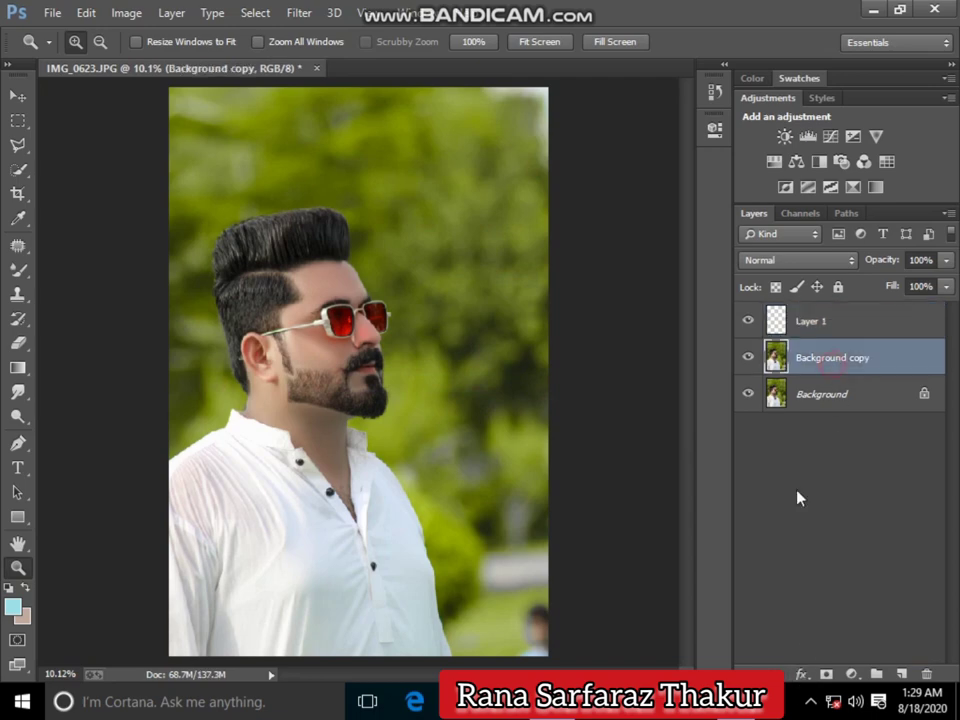
{"action": "left_click", "coordinate": [802, 674]}
{"action": "left_click", "coordinate": [849, 491]}
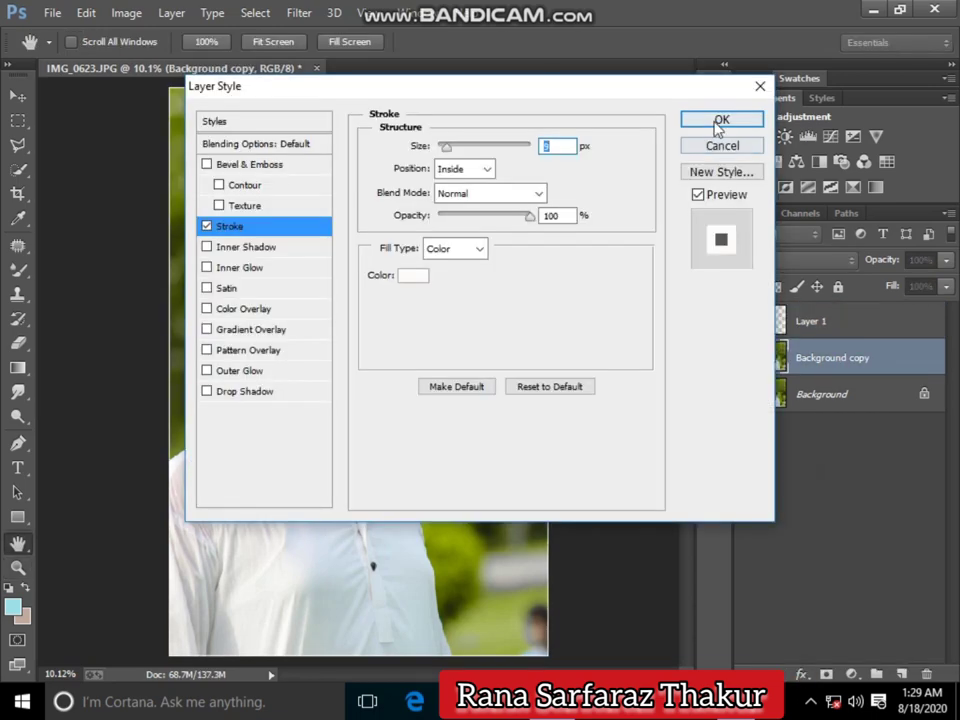
{"action": "left_click", "coordinate": [738, 117]}
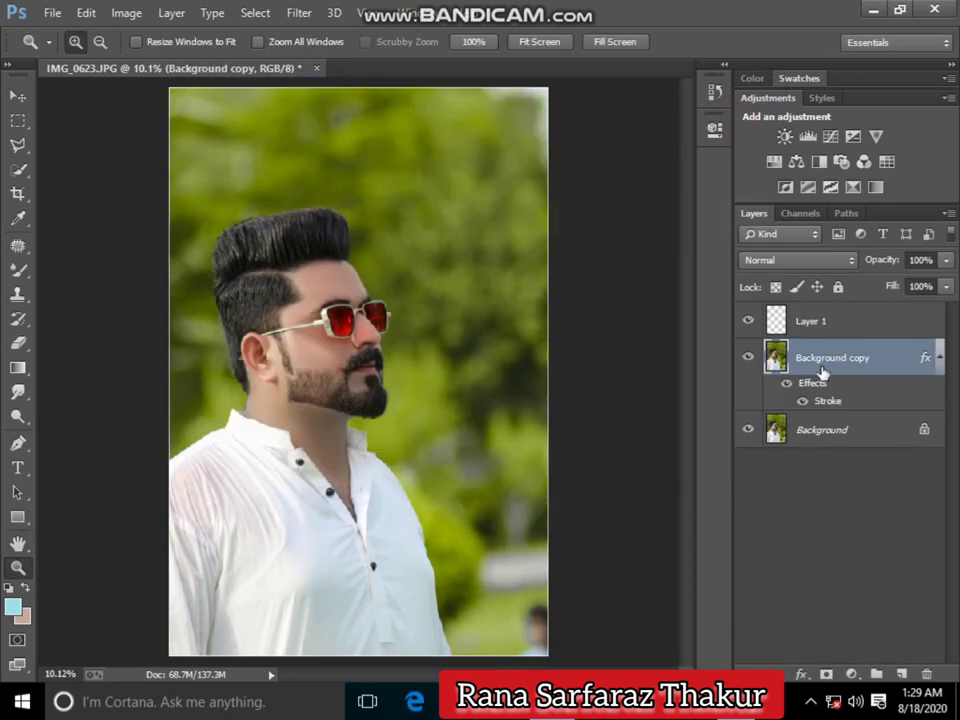
- Flatten all layers back into one Background layer
{"action": "right_click", "coordinate": [799, 430]}
{"action": "left_click", "coordinate": [827, 546]}
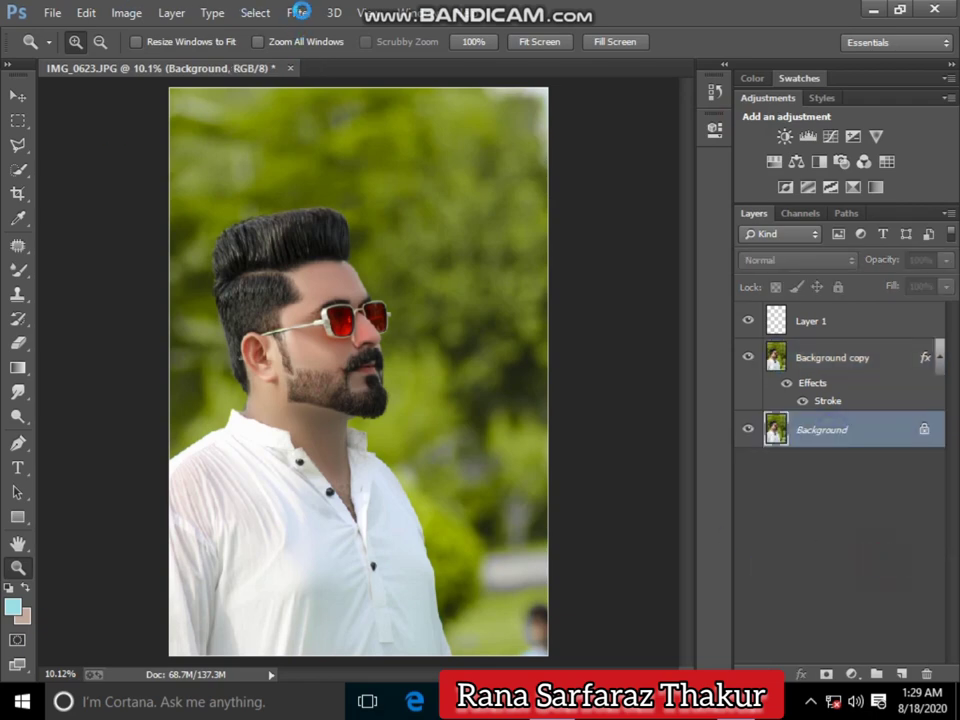
{"action": "left_click", "coordinate": [300, 11]}
{"action": "left_click", "coordinate": [369, 120]}
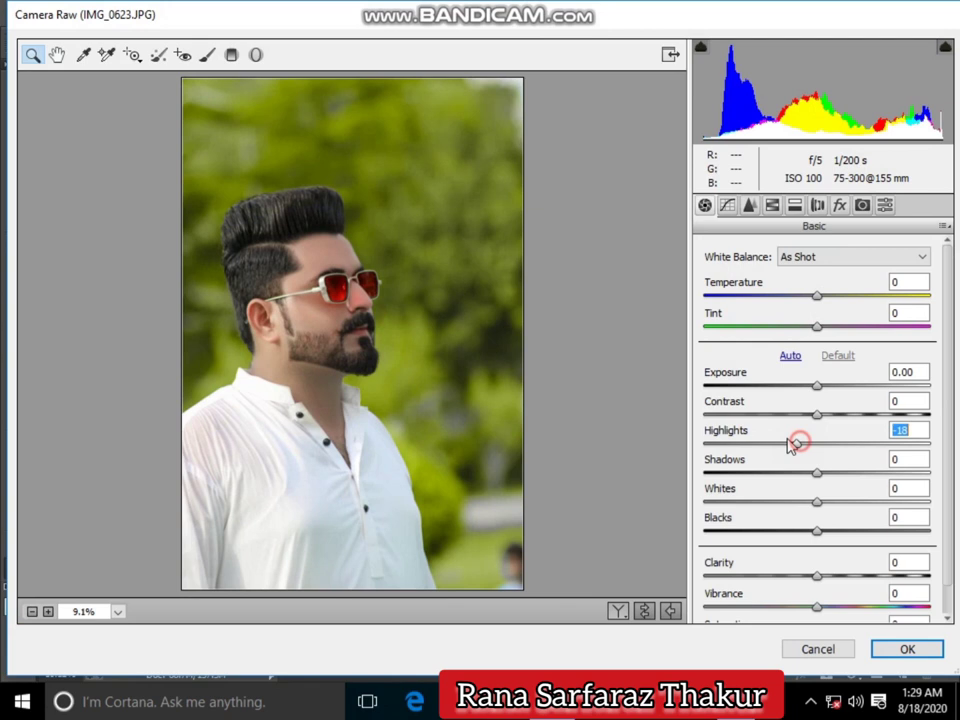
- Set highlights -36, blacks -20, add clarity, and cut Yellows saturation to -83 with Greens +100
{"action": "mouse_move", "coordinate": [797, 441]}
{"action": "left_mouse_down"}
{"action": "mouse_move", "coordinate": [778, 442]}
{"action": "mouse_move", "coordinate": [889, 472]}
{"action": "mouse_move", "coordinate": [871, 472]}
{"action": "left_mouse_up"}
{"action": "mouse_move", "coordinate": [817, 501]}
{"action": "left_mouse_down"}
{"action": "mouse_move", "coordinate": [838, 501]}
{"action": "mouse_move", "coordinate": [777, 530]}
{"action": "mouse_move", "coordinate": [843, 501]}
{"action": "left_mouse_up"}
{"action": "mouse_move", "coordinate": [817, 576]}
{"action": "left_mouse_down"}
{"action": "mouse_move", "coordinate": [834, 576]}
{"action": "mouse_move", "coordinate": [822, 577]}
{"action": "mouse_move", "coordinate": [866, 606]}
{"action": "left_mouse_up"}
{"action": "left_click", "coordinate": [772, 205]}
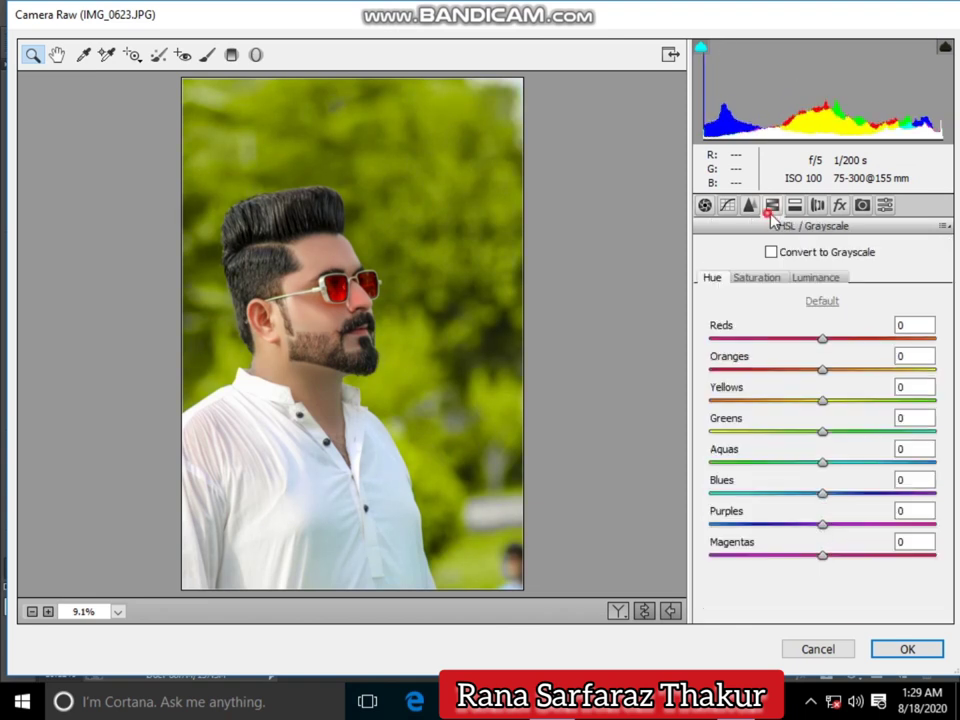
{"action": "left_click", "coordinate": [768, 280]}
{"action": "left_click_drag", "start_coordinate": [745, 405], "coordinate": [741, 405]}
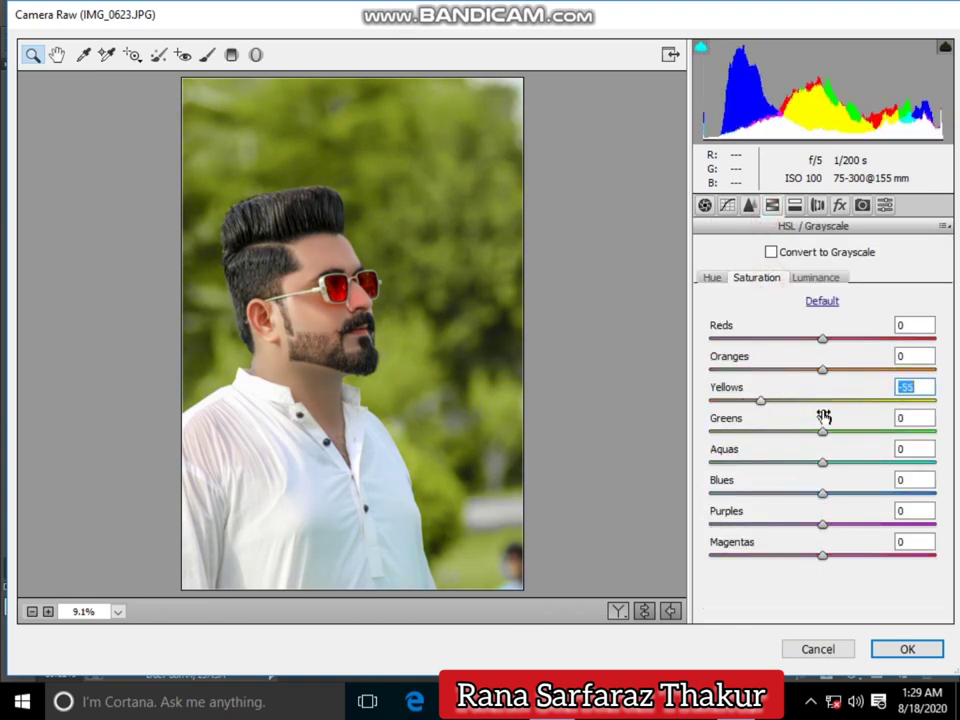
{"action": "left_click_drag", "start_coordinate": [822, 430], "coordinate": [913, 405]}
{"action": "left_click", "coordinate": [736, 400]}
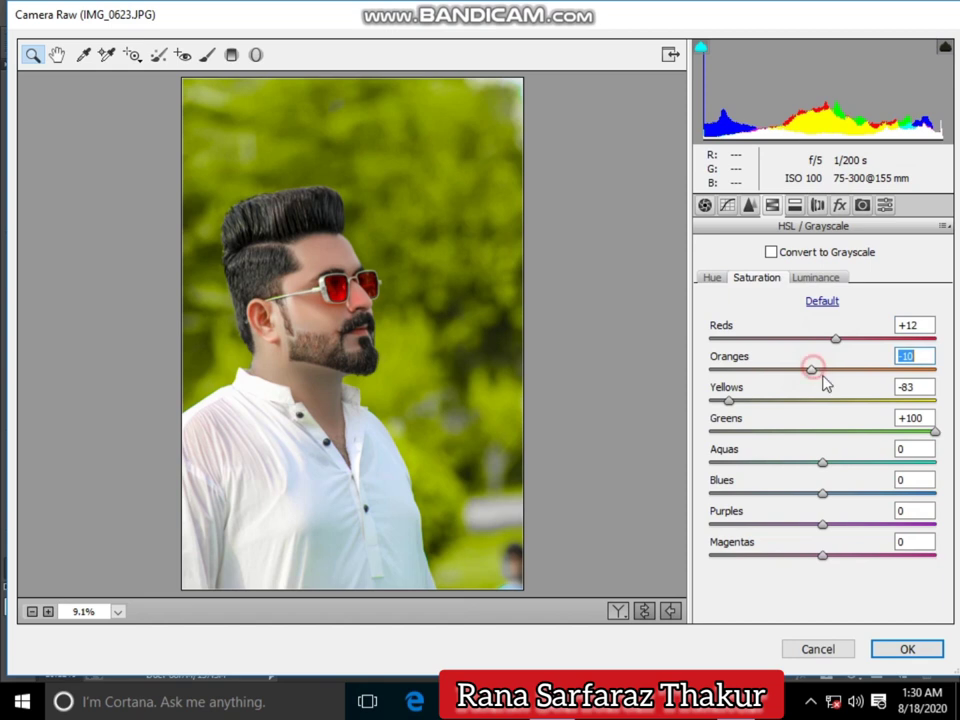
- Raise orange luminance to +6 and tint the highlights warm with Split Toning
{"action": "left_click", "coordinate": [815, 279]}
{"action": "left_click_drag", "start_coordinate": [822, 369], "coordinate": [829, 370]}
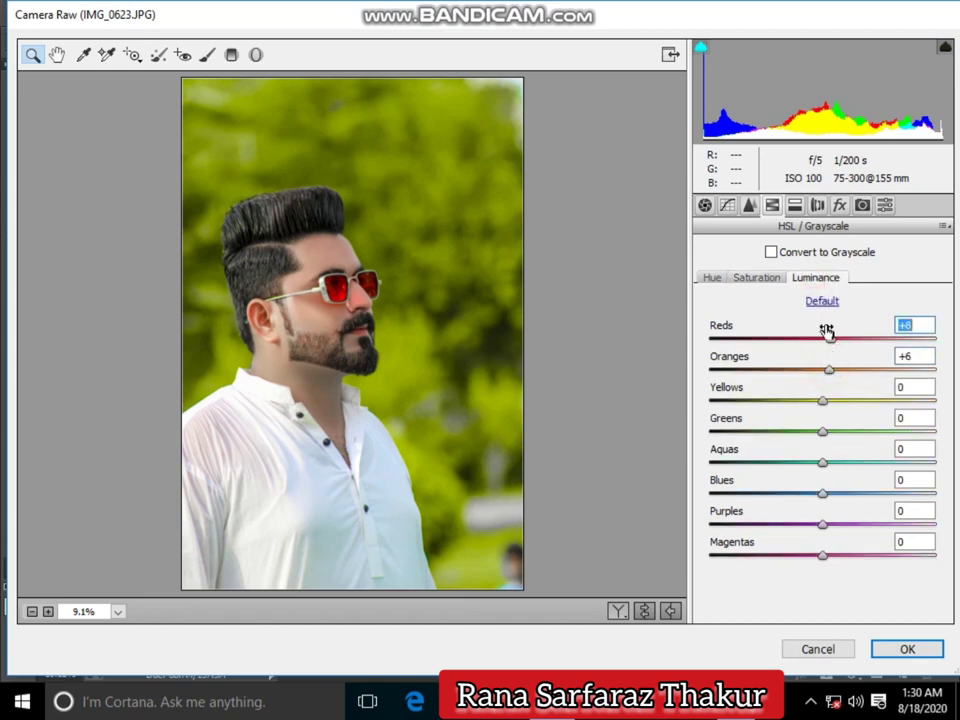
{"action": "left_click", "coordinate": [794, 205]}
{"action": "left_click", "coordinate": [757, 279]}
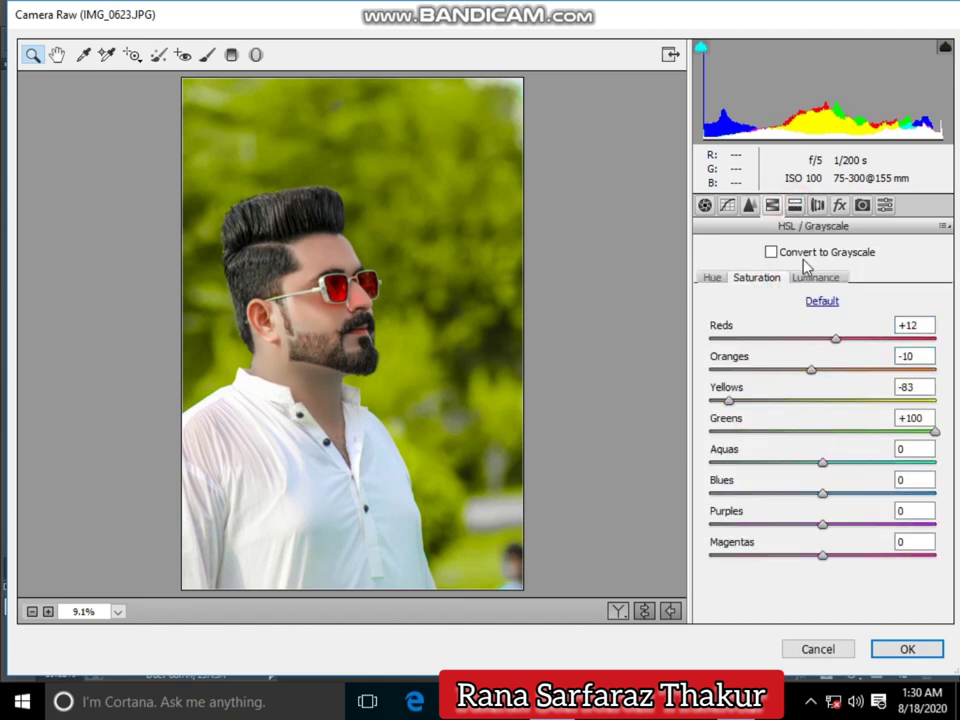
{"action": "left_click", "coordinate": [794, 205]}
{"action": "left_click_drag", "start_coordinate": [710, 280], "coordinate": [751, 280]}
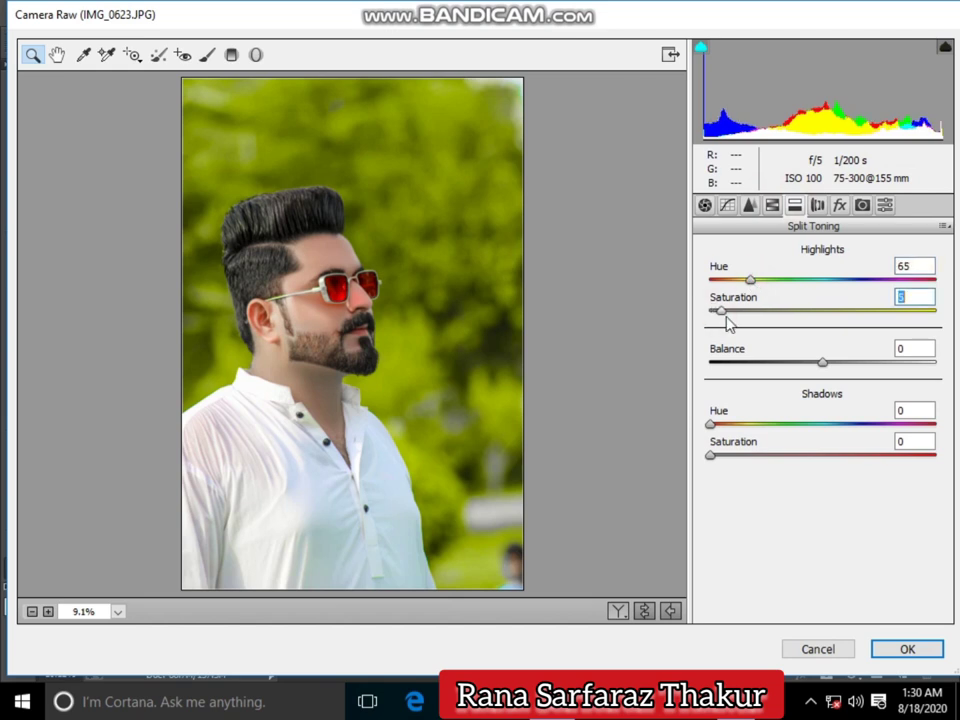
- Add a -17 post-crop vignette, raise blue primary saturation to +21, and apply the grade
{"action": "left_click", "coordinate": [840, 205]}
{"action": "left_click_drag", "start_coordinate": [821, 446], "coordinate": [799, 446]}
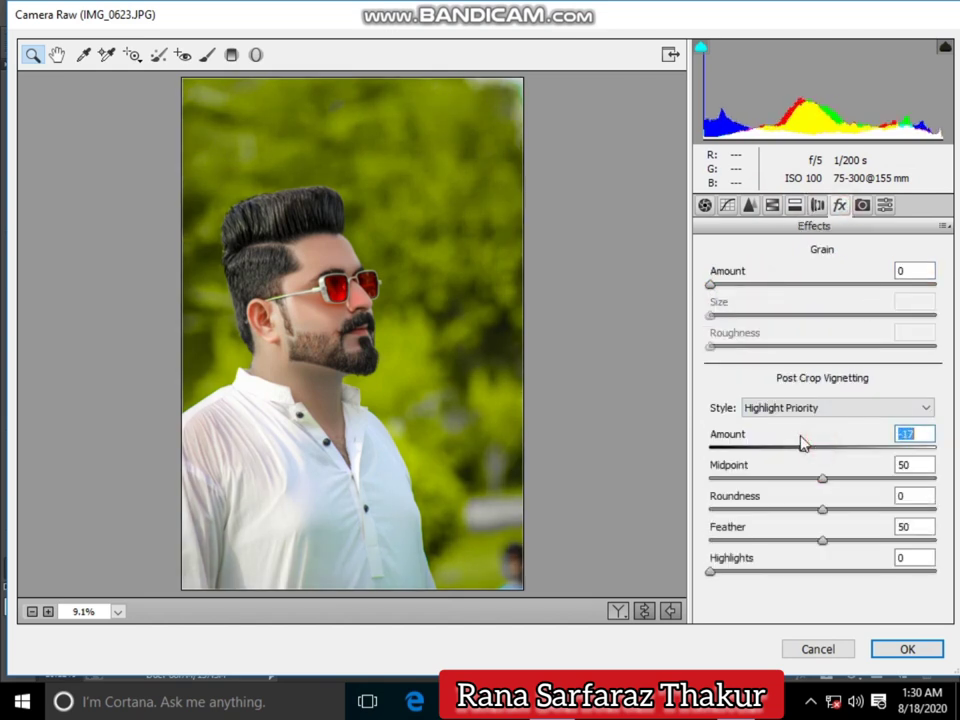
{"action": "left_click", "coordinate": [862, 205]}
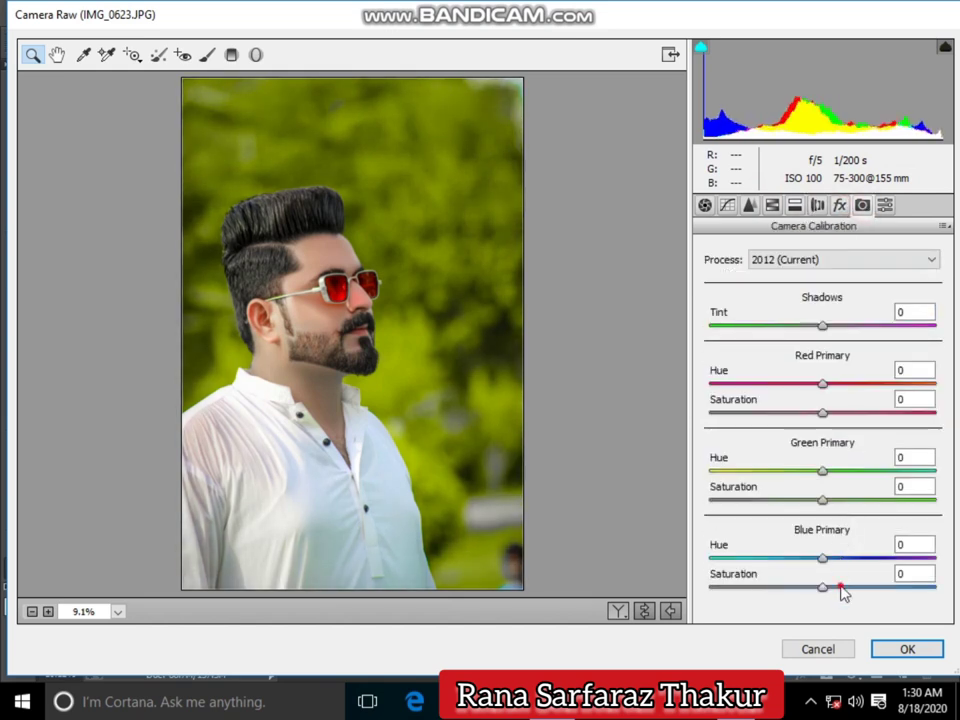
{"action": "left_click_drag", "start_coordinate": [840, 588], "coordinate": [846, 588]}
{"action": "left_click", "coordinate": [885, 205]}
{"action": "scroll", "coordinate": [771, 381], "scroll_direction": "down", "scroll_amount": 9}
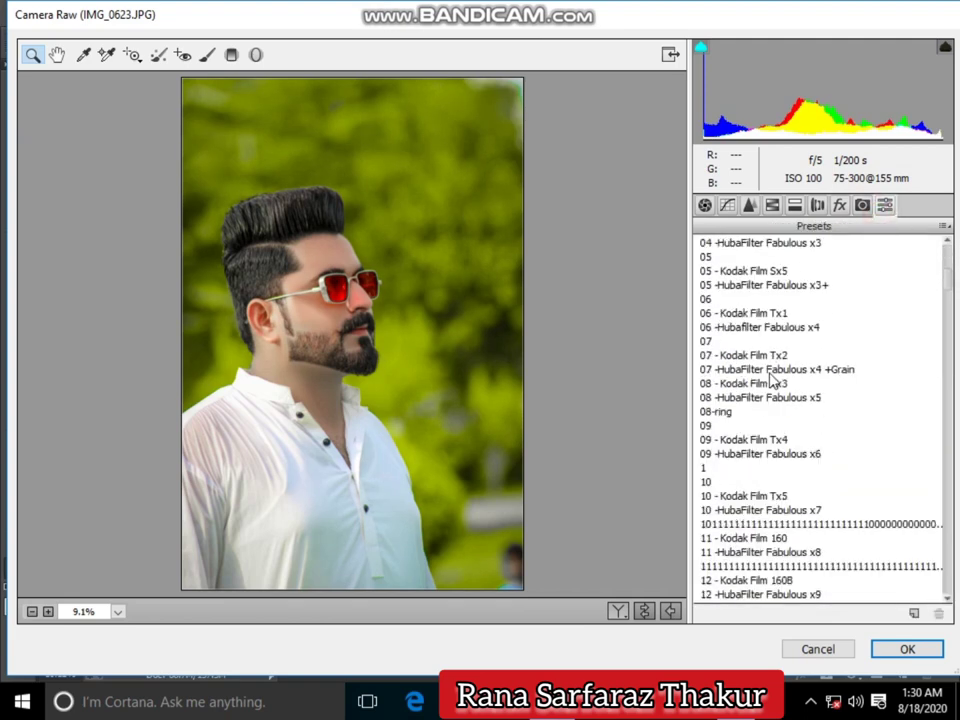
{"action": "scroll", "coordinate": [782, 369], "scroll_direction": "down", "scroll_amount": 9}
{"action": "scroll", "coordinate": [773, 397], "scroll_direction": "down", "scroll_amount": 15}
{"action": "scroll", "coordinate": [776, 399], "scroll_direction": "down", "scroll_amount": 8}
{"action": "scroll", "coordinate": [778, 410], "scroll_direction": "down", "scroll_amount": 12}
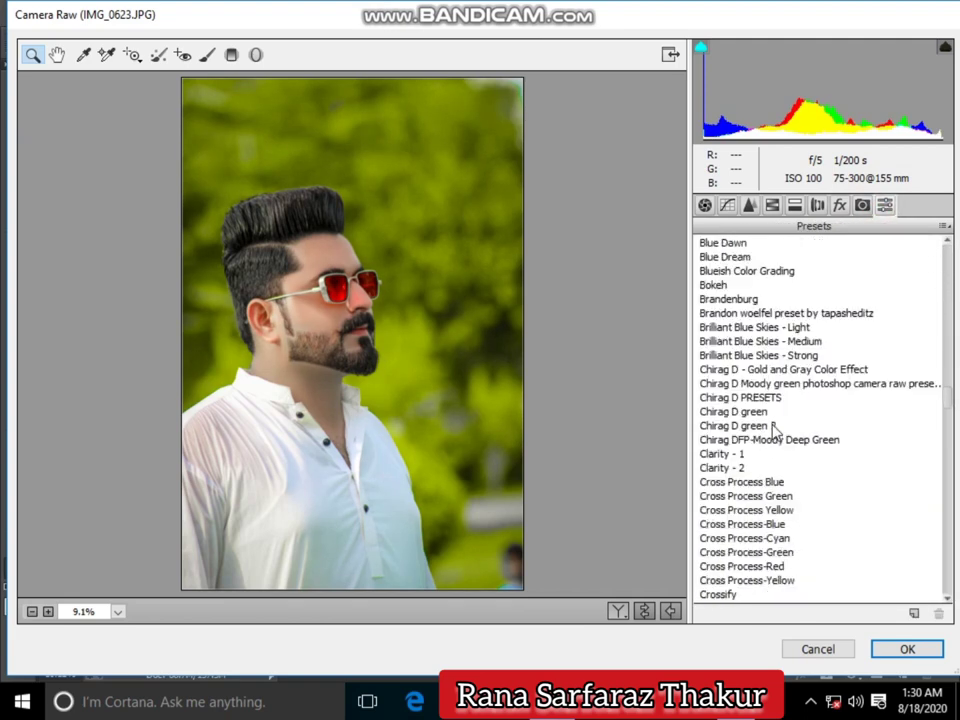
{"action": "scroll", "coordinate": [780, 429], "scroll_direction": "down", "scroll_amount": 5}
{"action": "left_click", "coordinate": [900, 649]}
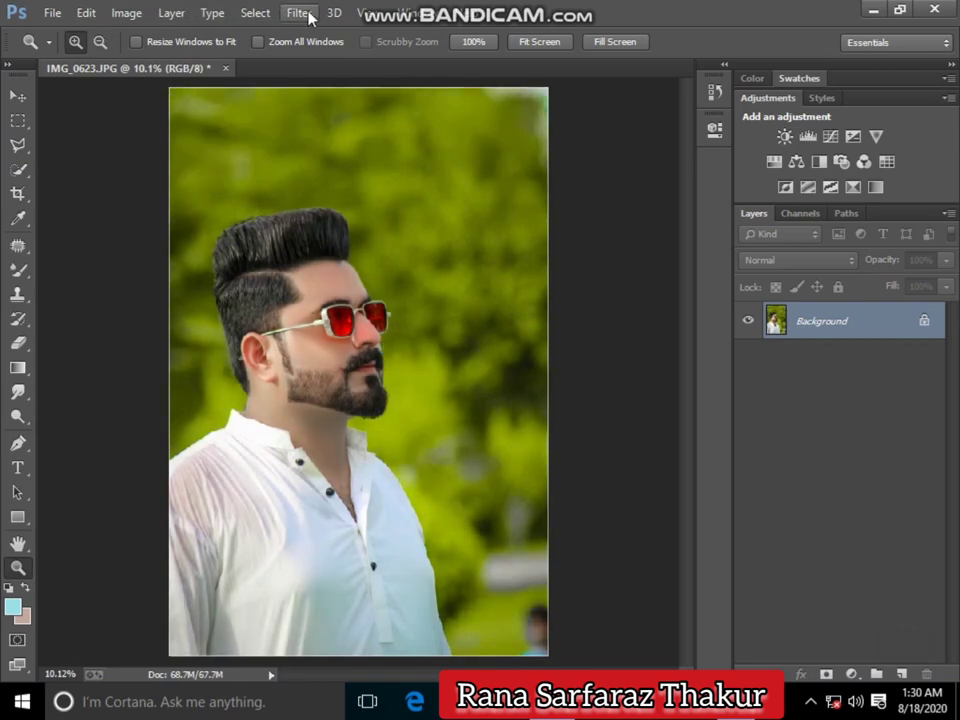
- Reopen the Camera Raw filter and apply the ,.,0989 preset for a darker, greener look
{"action": "left_click", "coordinate": [310, 17]}
{"action": "left_click", "coordinate": [367, 122]}
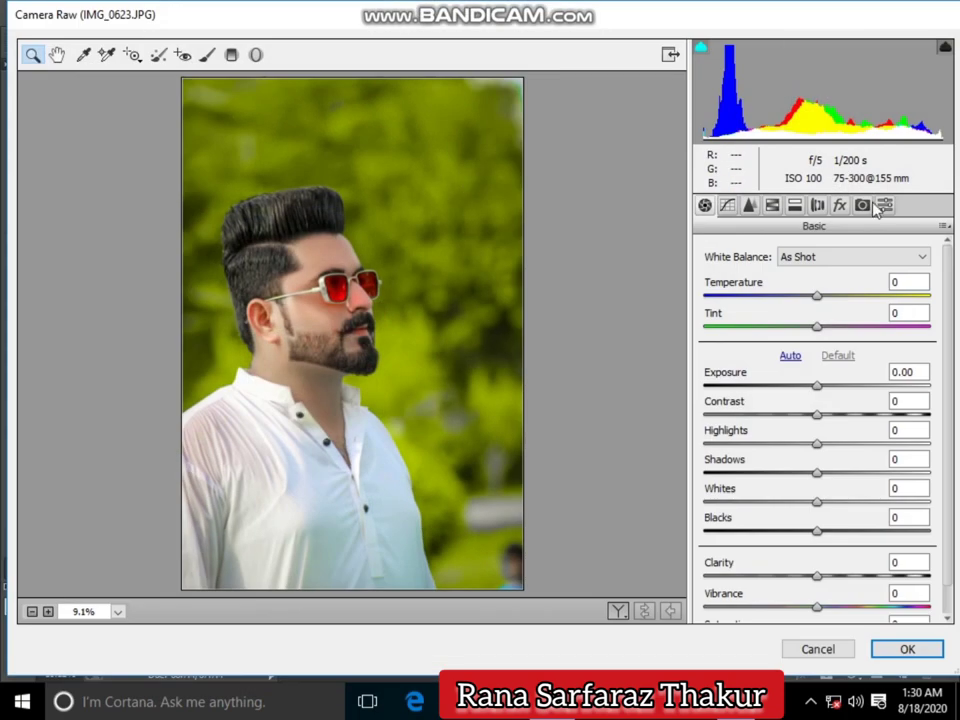
{"action": "left_click", "coordinate": [862, 205]}
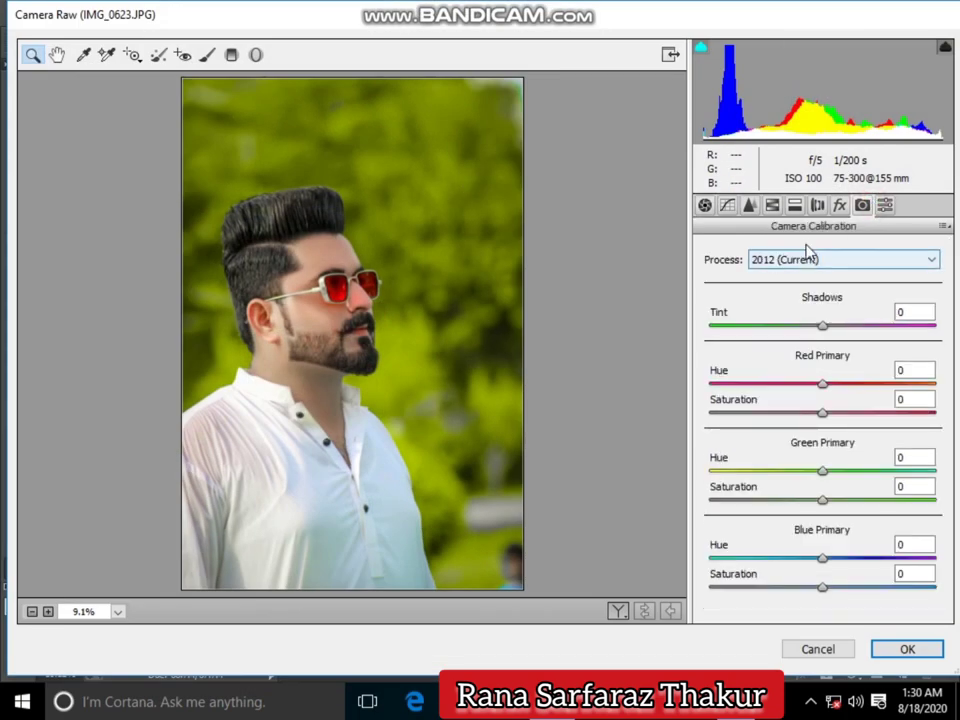
{"action": "left_click", "coordinate": [745, 245]}
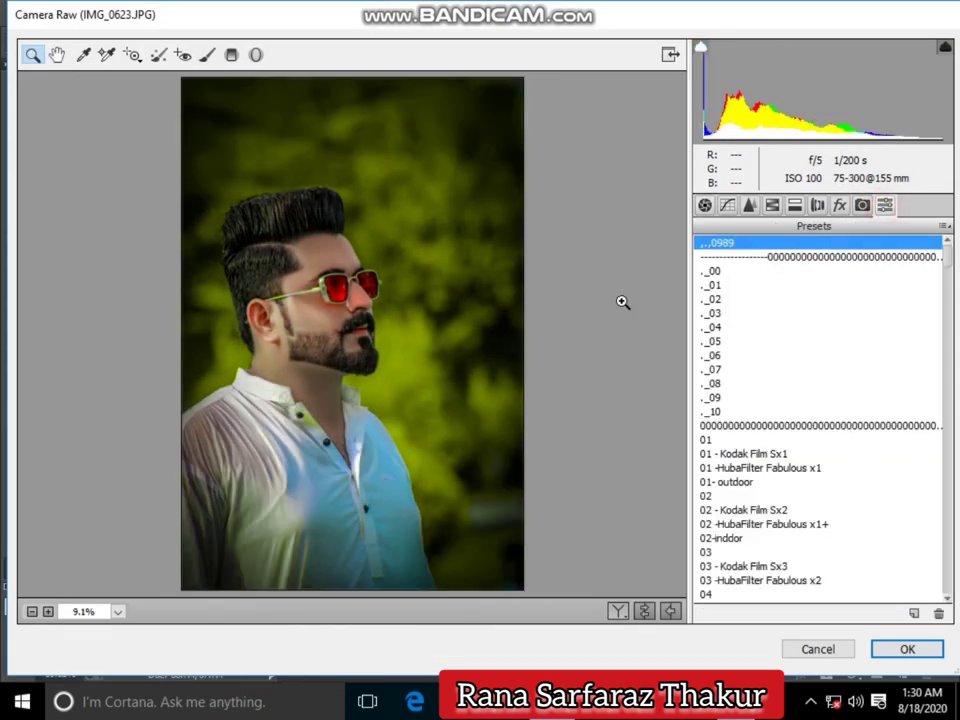
{"action": "left_click", "coordinate": [317, 302]}
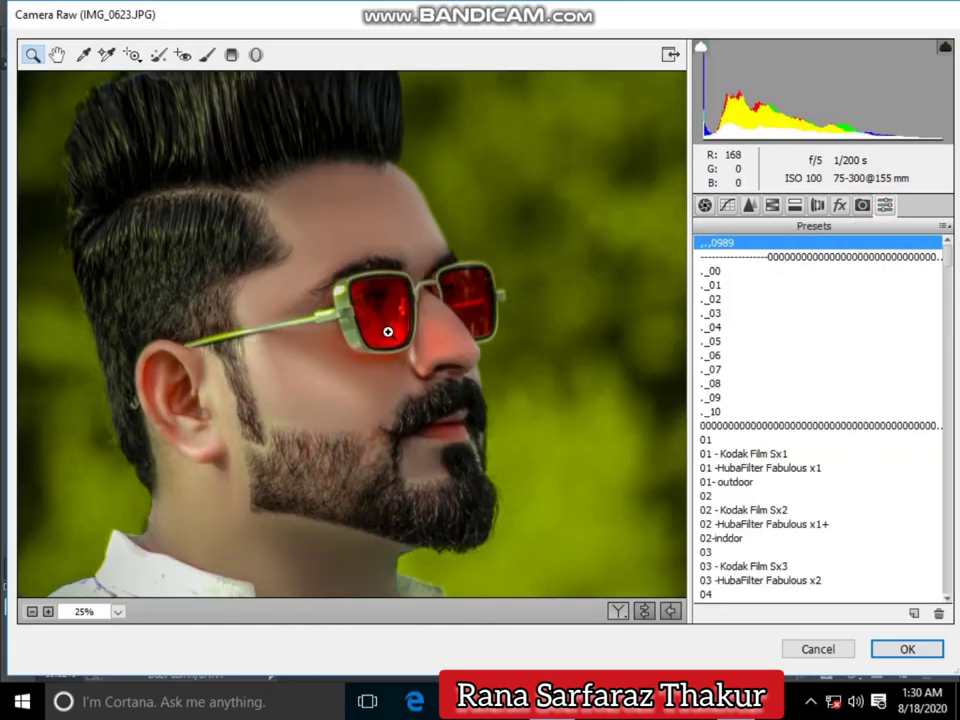
{"action": "right_click", "coordinate": [390, 200]}
{"action": "left_click", "coordinate": [459, 450]}
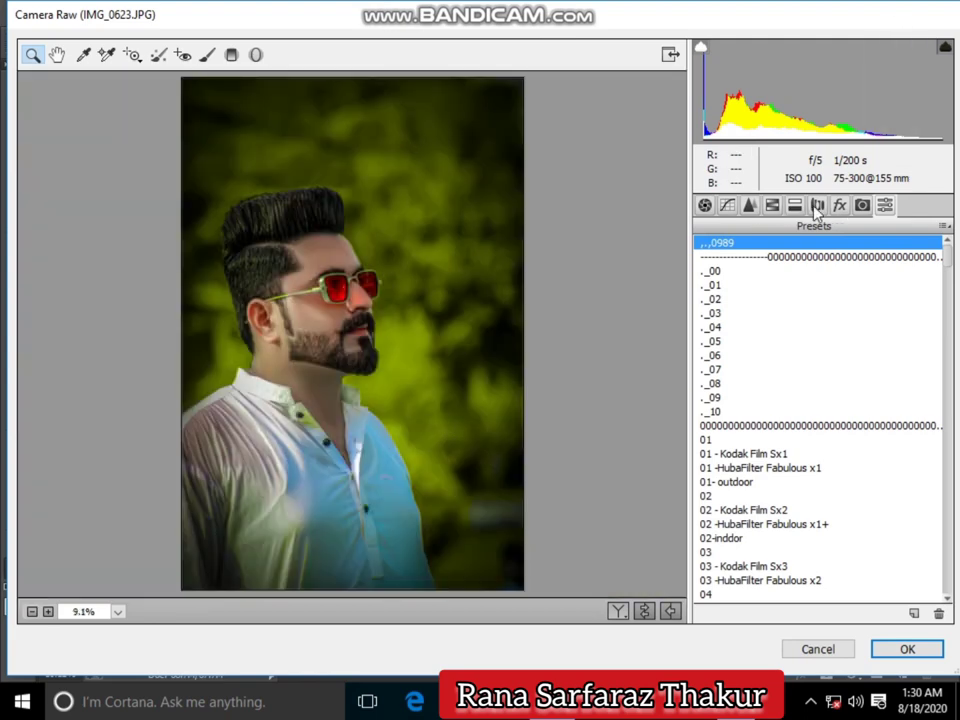
- Remove most of the vignette, desaturate yellows and blues, and shift the greens' hue toward yellow
{"action": "left_click", "coordinate": [839, 205]}
{"action": "left_click_drag", "start_coordinate": [822, 456], "coordinate": [814, 452]}
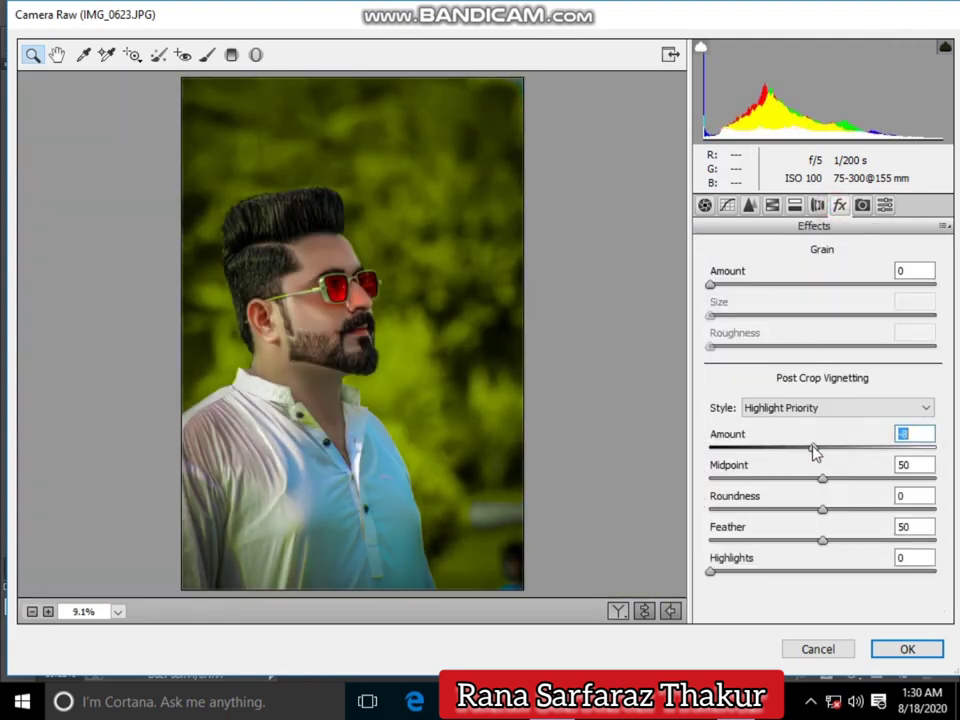
{"action": "left_click", "coordinate": [775, 205]}
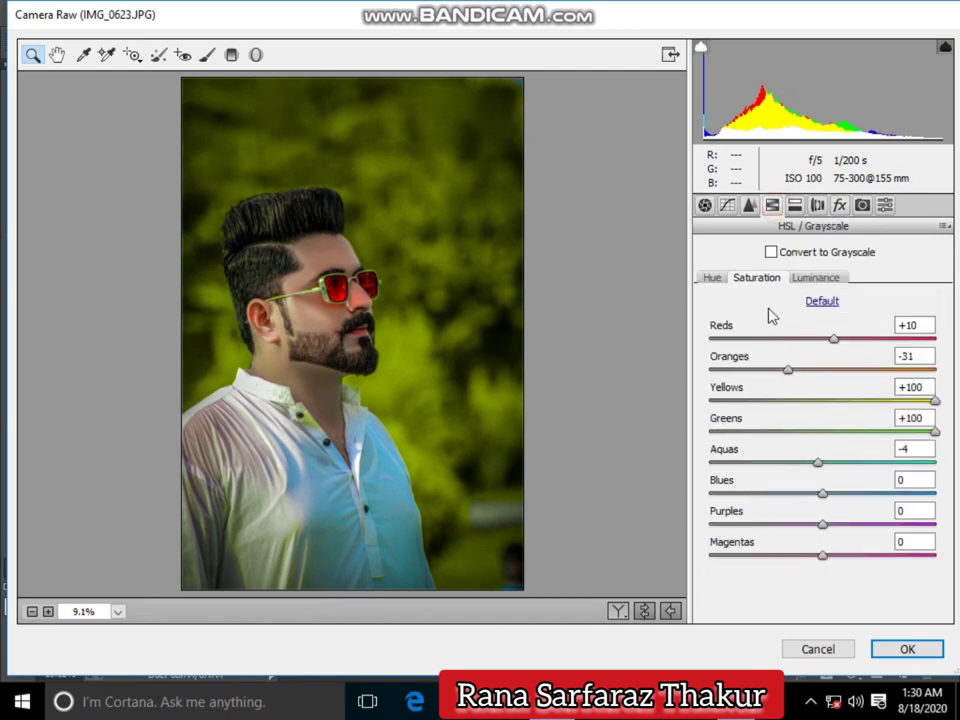
{"action": "mouse_move", "coordinate": [818, 401]}
{"action": "left_mouse_down"}
{"action": "mouse_move", "coordinate": [713, 401]}
{"action": "mouse_move", "coordinate": [812, 401]}
{"action": "left_mouse_up"}
{"action": "left_click", "coordinate": [711, 276]}
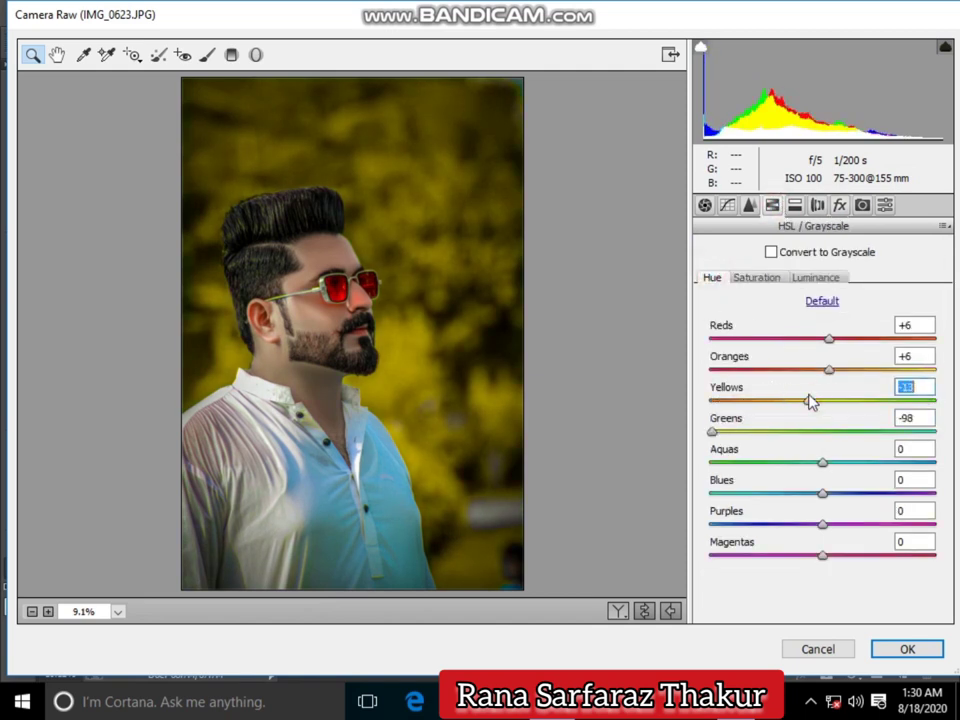
{"action": "left_click_drag", "start_coordinate": [716, 431], "coordinate": [754, 432]}
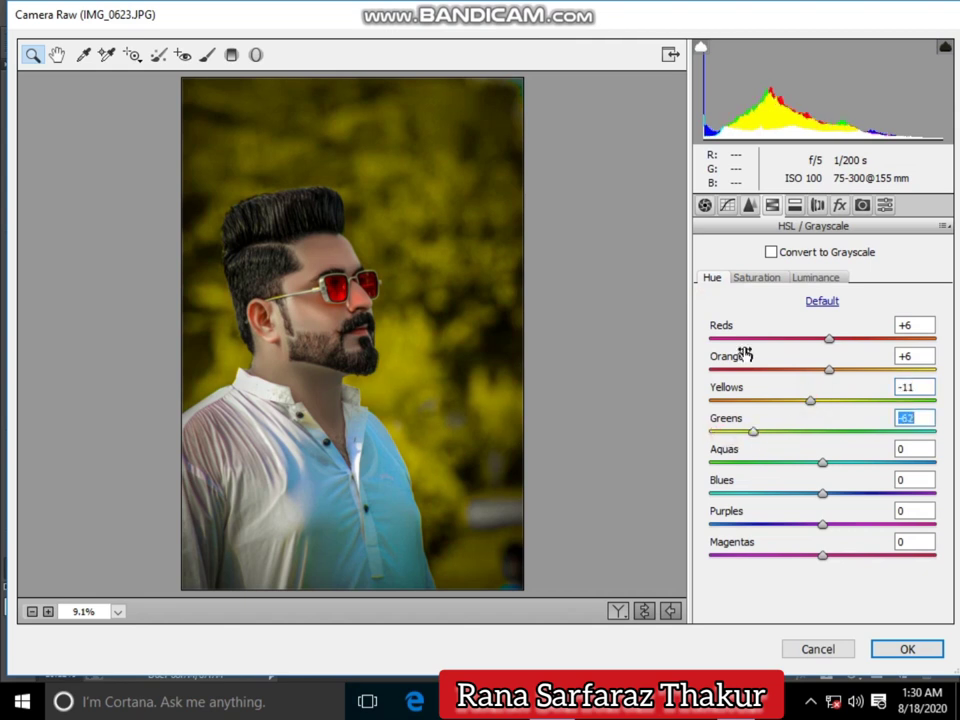
{"action": "left_click", "coordinate": [757, 277]}
{"action": "mouse_move", "coordinate": [822, 492]}
{"action": "left_mouse_down"}
{"action": "mouse_move", "coordinate": [733, 492]}
{"action": "mouse_move", "coordinate": [698, 476]}
{"action": "left_mouse_up"}
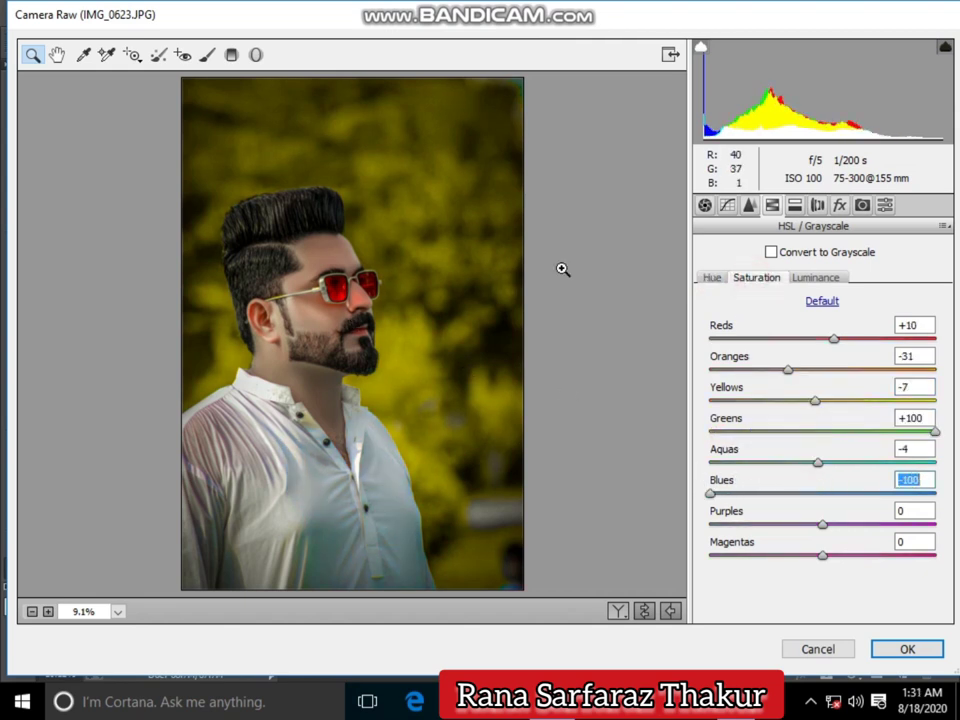
- Brighten exposure, set Highlights to -67, reset Whites to 0, and lift Shadows to about +60
{"action": "left_click", "coordinate": [705, 205]}
{"action": "left_click_drag", "start_coordinate": [814, 396], "coordinate": [811, 393]}
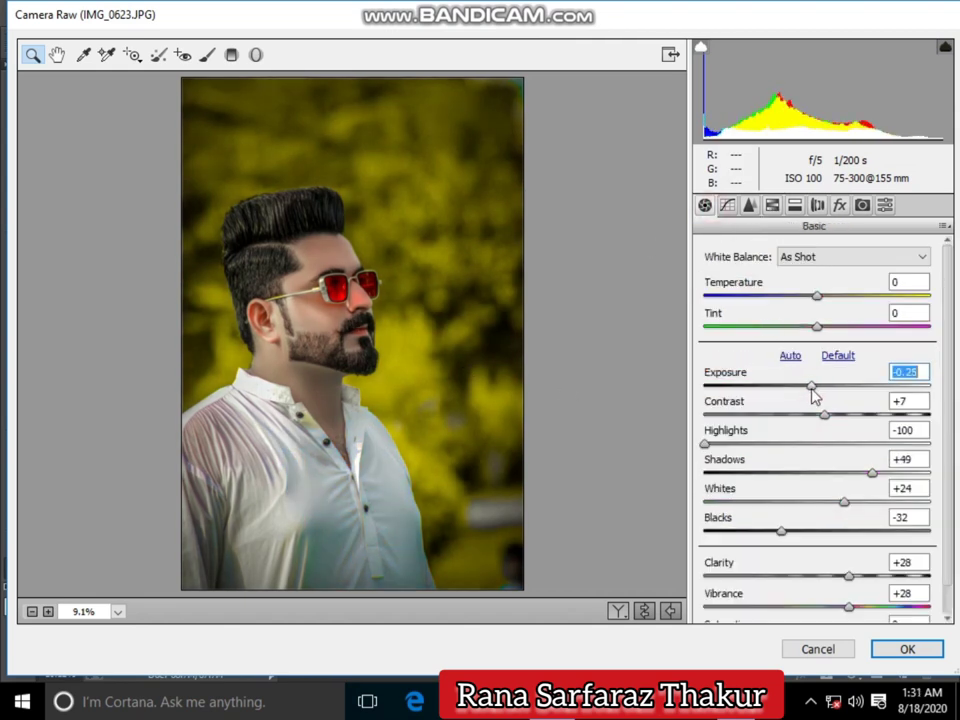
{"action": "left_click", "coordinate": [742, 444]}
{"action": "double_click", "coordinate": [853, 500]}
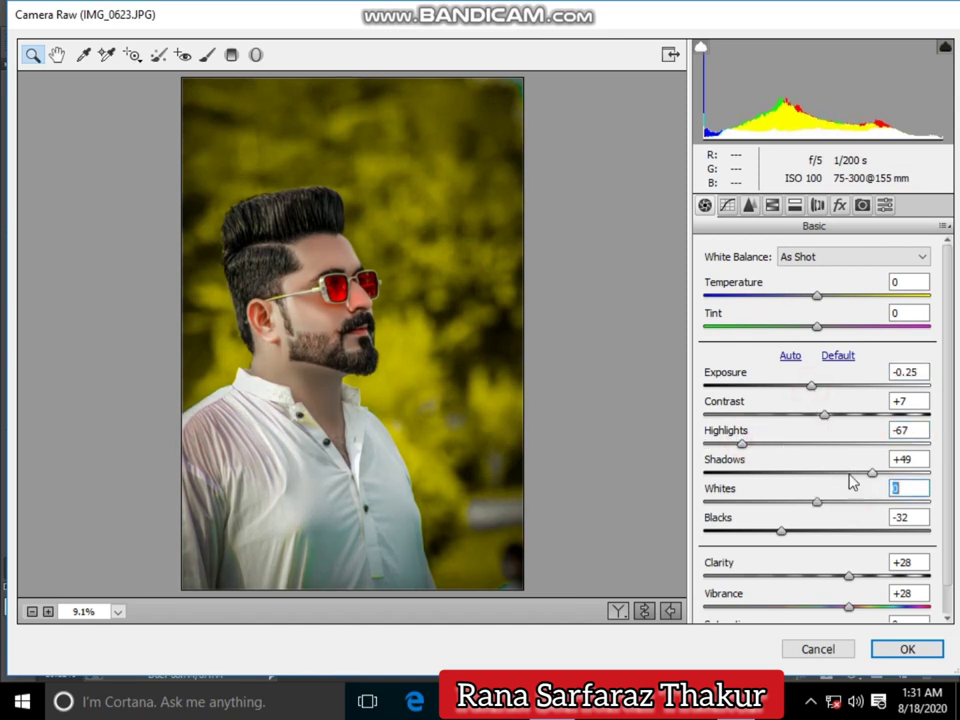
{"action": "left_click", "coordinate": [848, 473]}
{"action": "left_click_drag", "start_coordinate": [855, 476], "coordinate": [887, 480]}
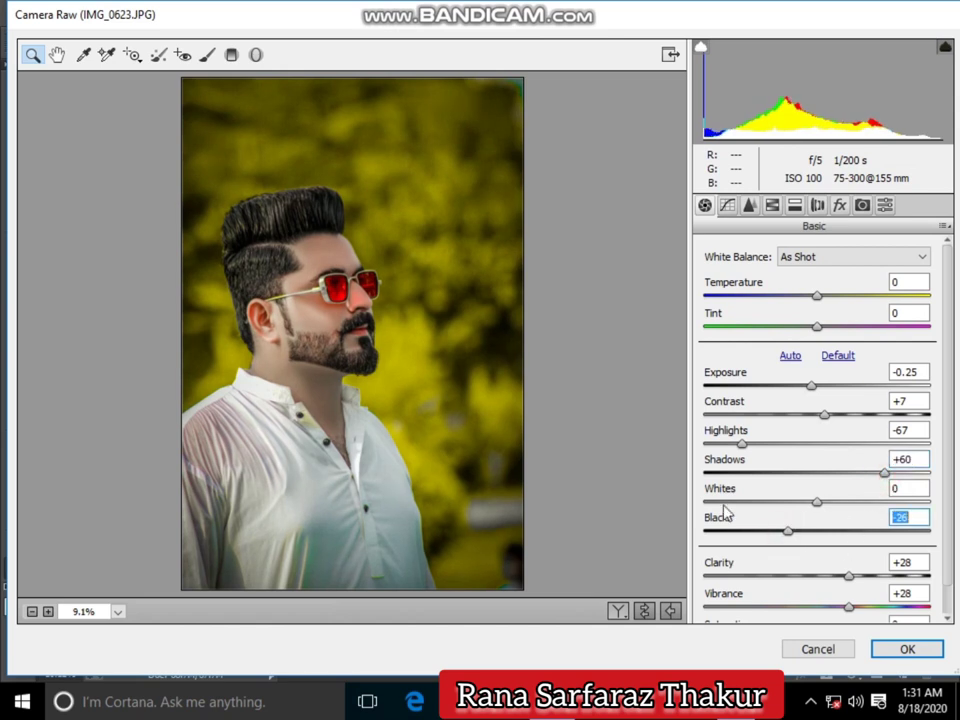
- Set HSL saturation: Aquas -100, Blues about -55, Greens muted, Yellows -20 and lower
{"action": "left_click", "coordinate": [773, 206]}
{"action": "mouse_move", "coordinate": [803, 418]}
{"action": "left_mouse_down"}
{"action": "mouse_move", "coordinate": [671, 448]}
{"action": "mouse_move", "coordinate": [900, 429]}
{"action": "left_mouse_up"}
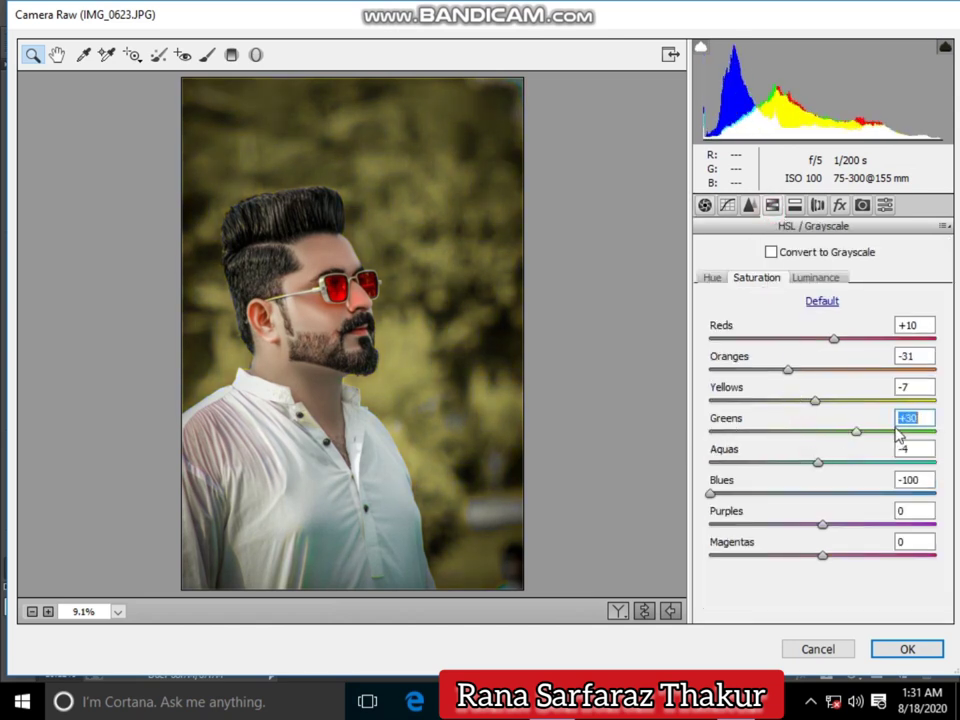
{"action": "left_click_drag", "start_coordinate": [842, 459], "coordinate": [676, 471]}
{"action": "left_click_drag", "start_coordinate": [752, 502], "coordinate": [776, 485]}
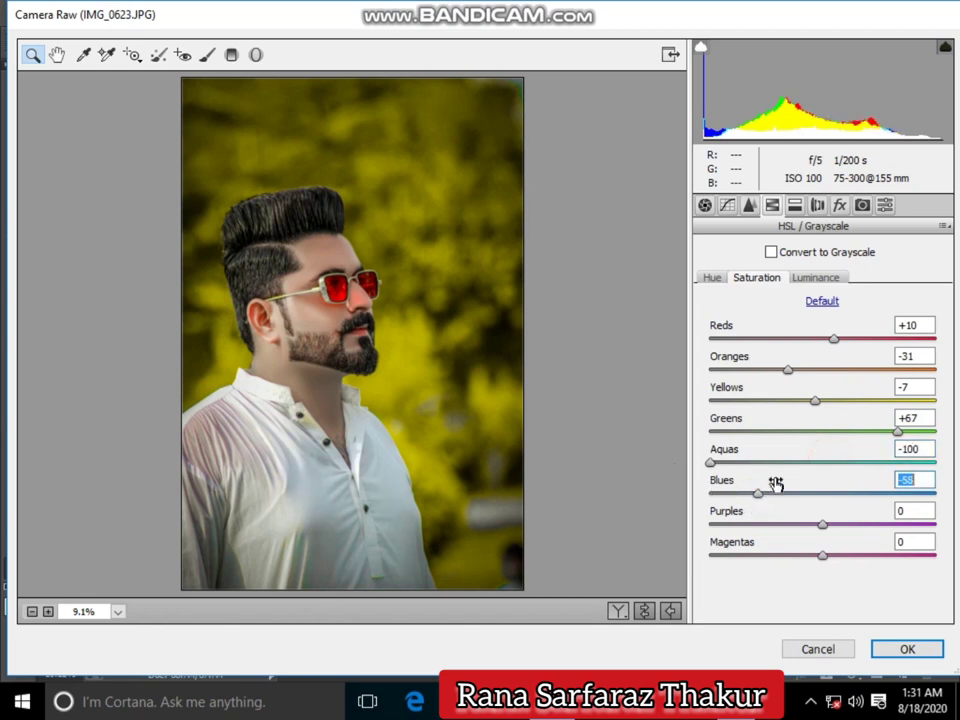
{"action": "left_click_drag", "start_coordinate": [847, 432], "coordinate": [836, 432]}
{"action": "left_click_drag", "start_coordinate": [741, 441], "coordinate": [734, 438]}
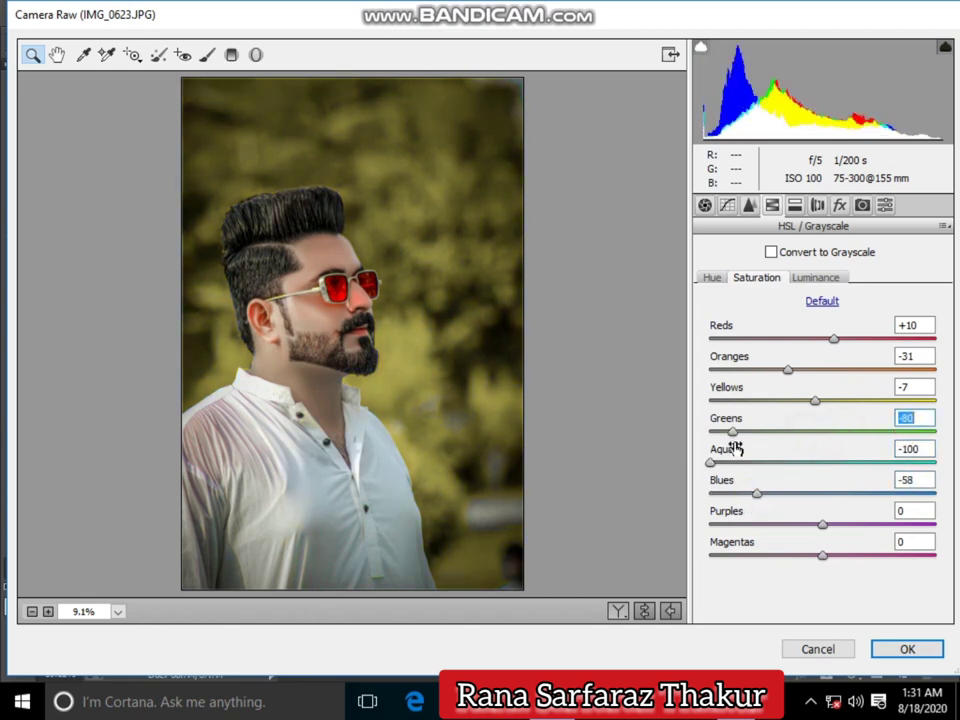
{"action": "left_click_drag", "start_coordinate": [783, 401], "coordinate": [893, 433]}
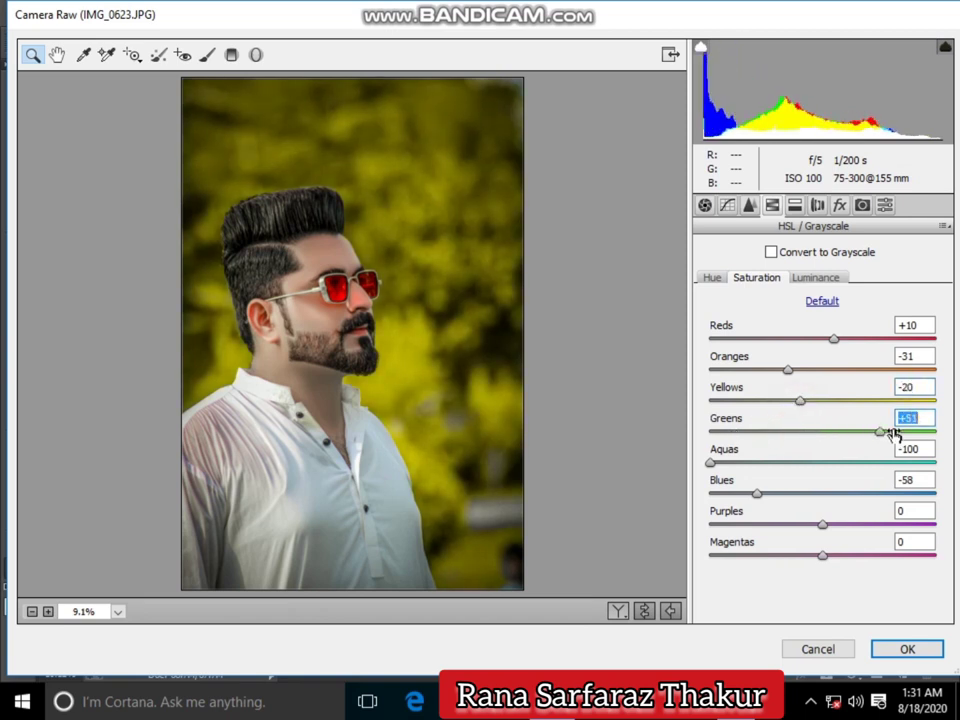
{"action": "left_click", "coordinate": [780, 402]}
- Set HSL hue Yellows to +8 and Greens to about -33
{"action": "left_click", "coordinate": [711, 280]}
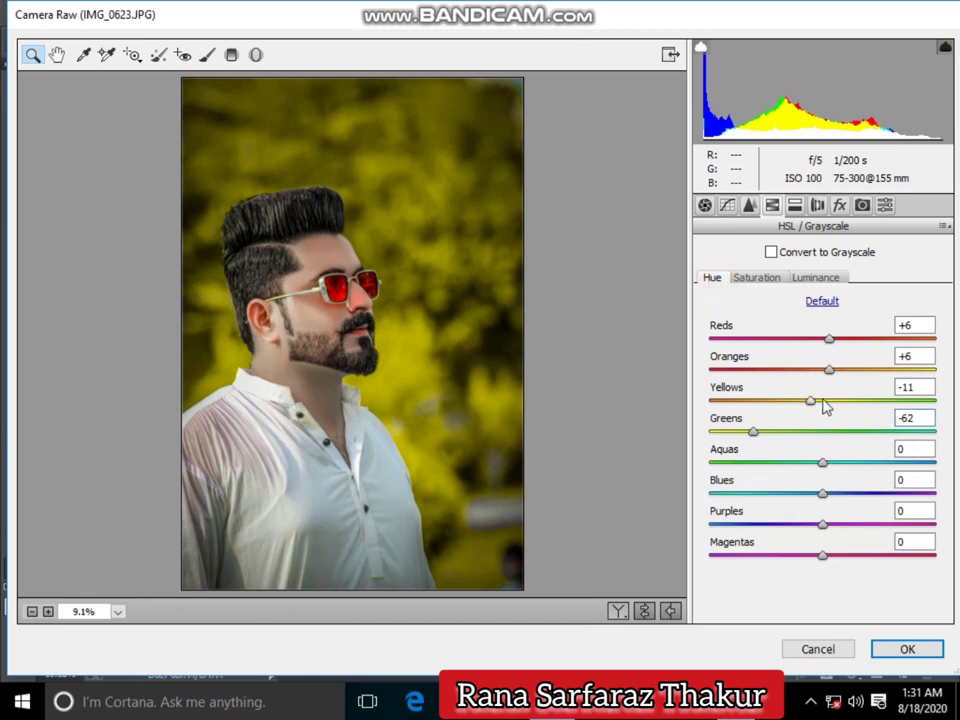
{"action": "left_click", "coordinate": [831, 401]}
{"action": "left_click_drag", "start_coordinate": [755, 428], "coordinate": [788, 432]}
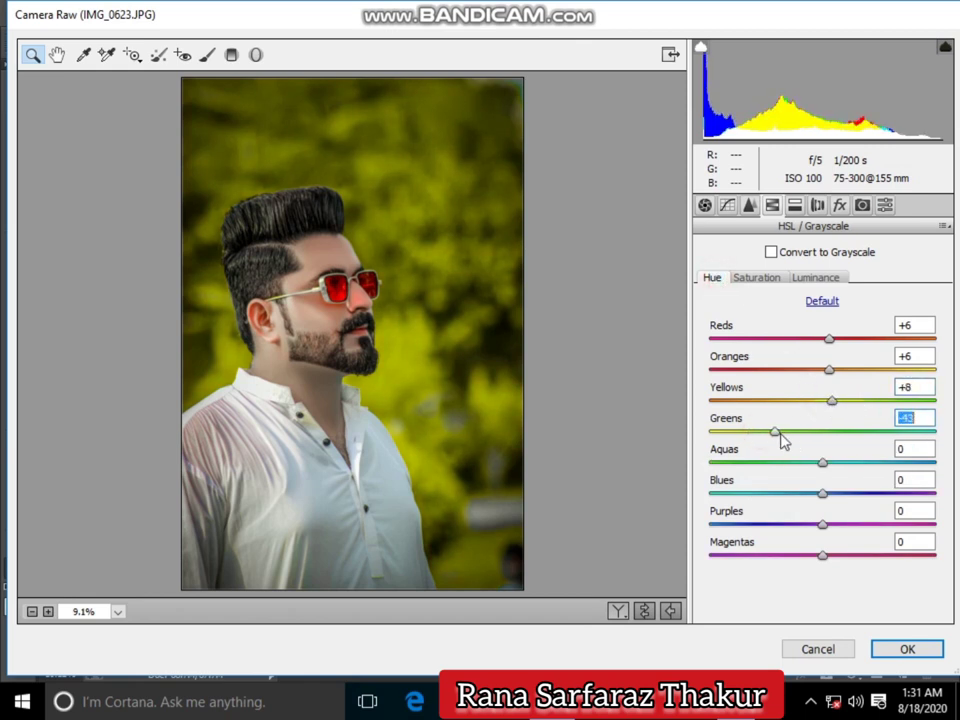
- Add a +12 post-crop vignette and raise Camera Calibration blue saturation to +14
{"action": "left_click", "coordinate": [839, 205]}
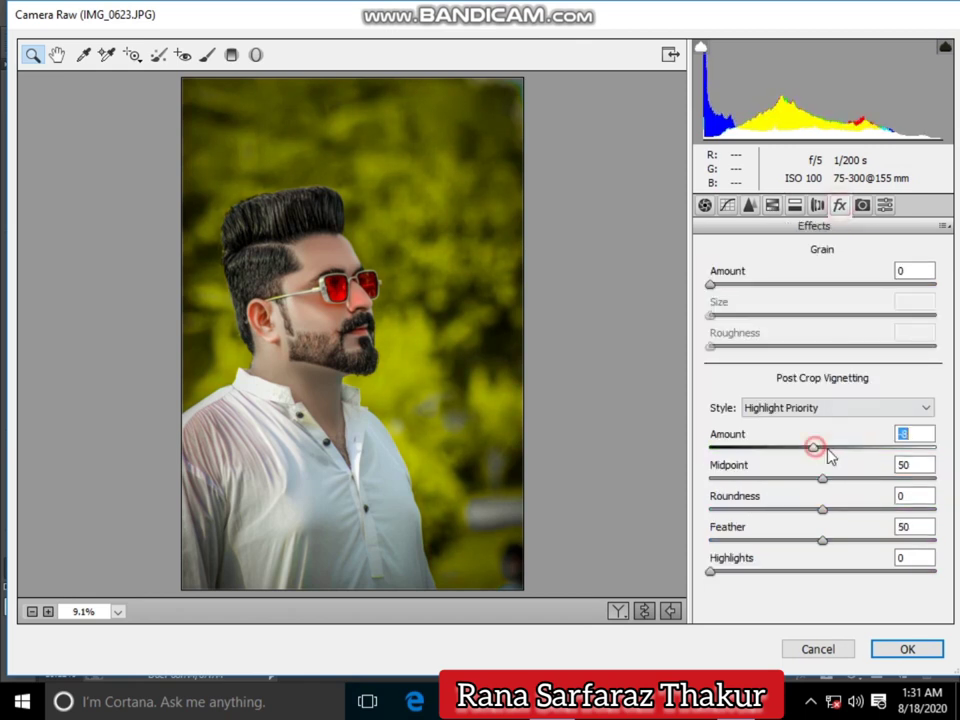
{"action": "left_click_drag", "start_coordinate": [828, 452], "coordinate": [840, 454]}
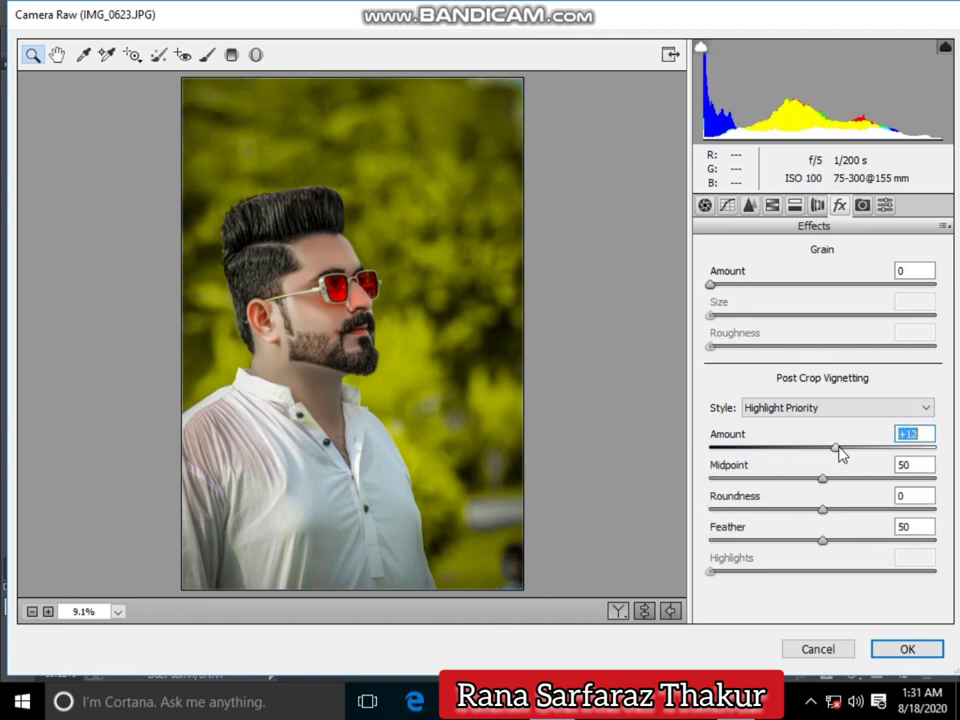
{"action": "left_click", "coordinate": [862, 205]}
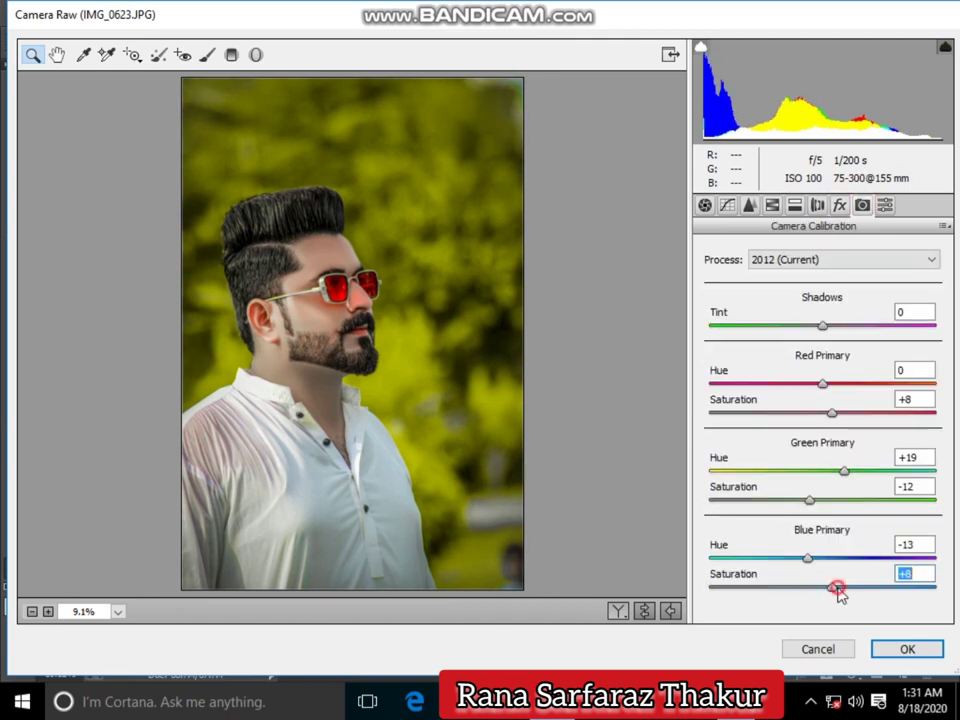
{"action": "left_click_drag", "start_coordinate": [834, 588], "coordinate": [839, 587]}
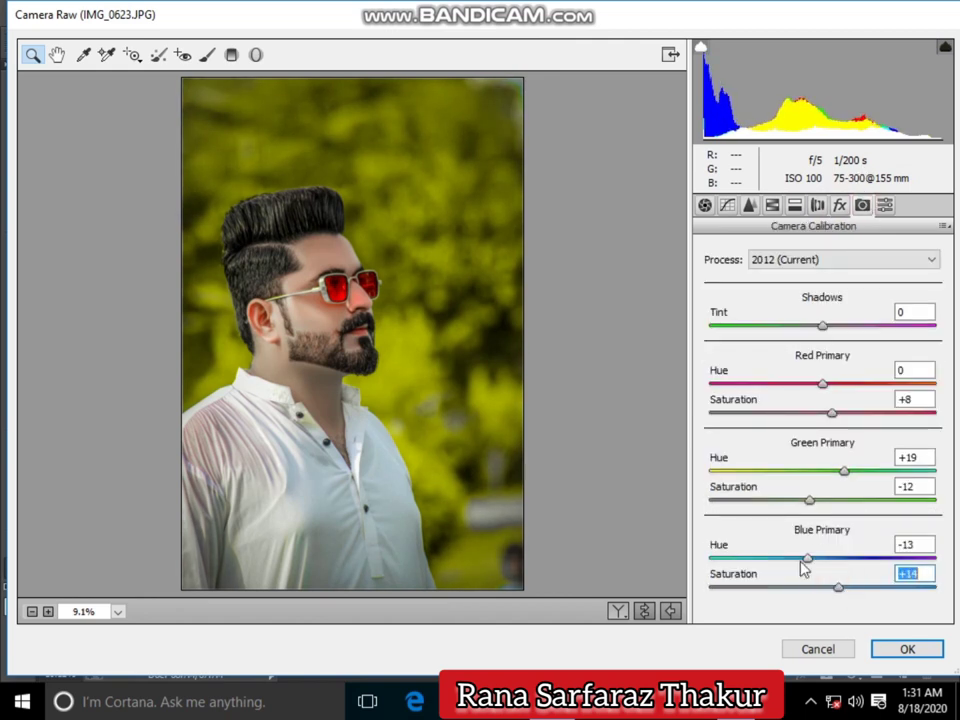
{"action": "left_click", "coordinate": [772, 205]}
{"action": "left_click", "coordinate": [755, 277]}
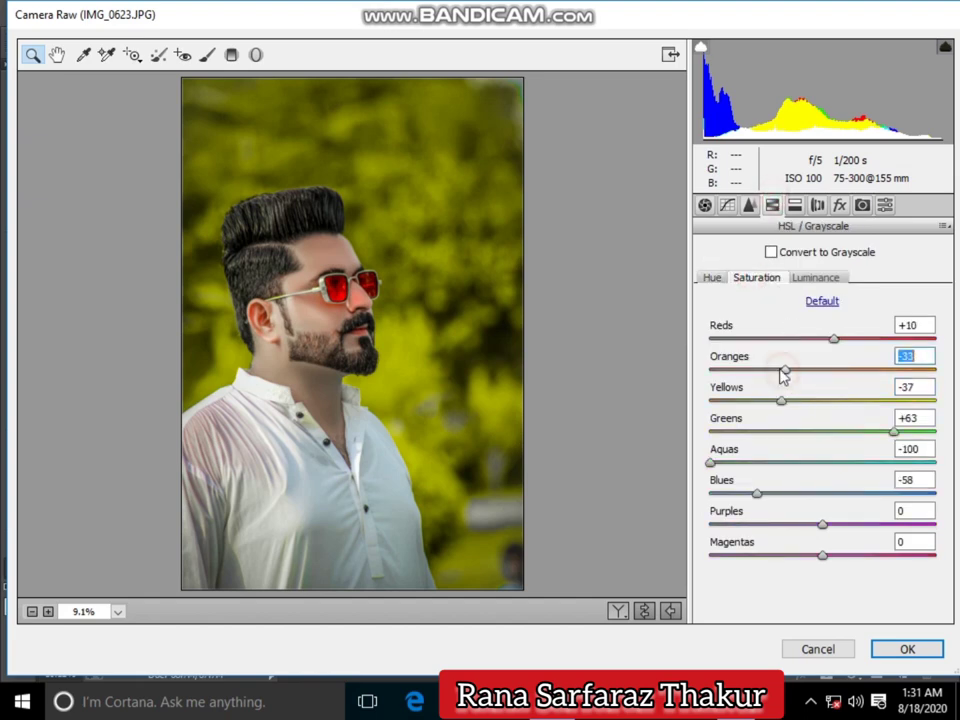
- Apply the Camera Raw grade and quick-select the man from hair to shirt
{"action": "left_click", "coordinate": [300, 290]}
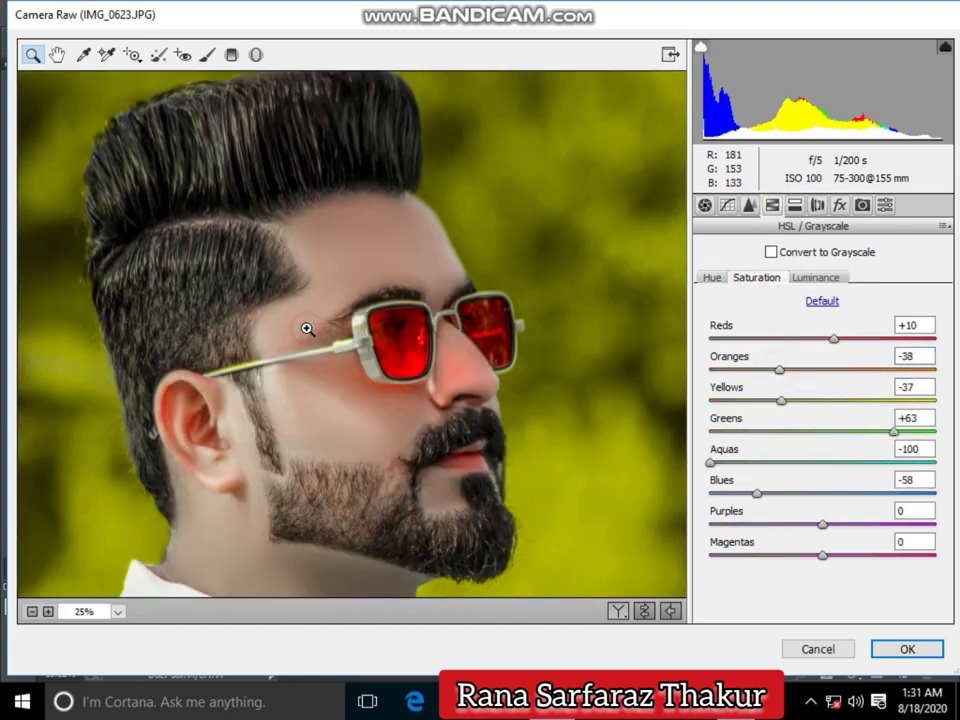
{"action": "left_click", "coordinate": [905, 650]}
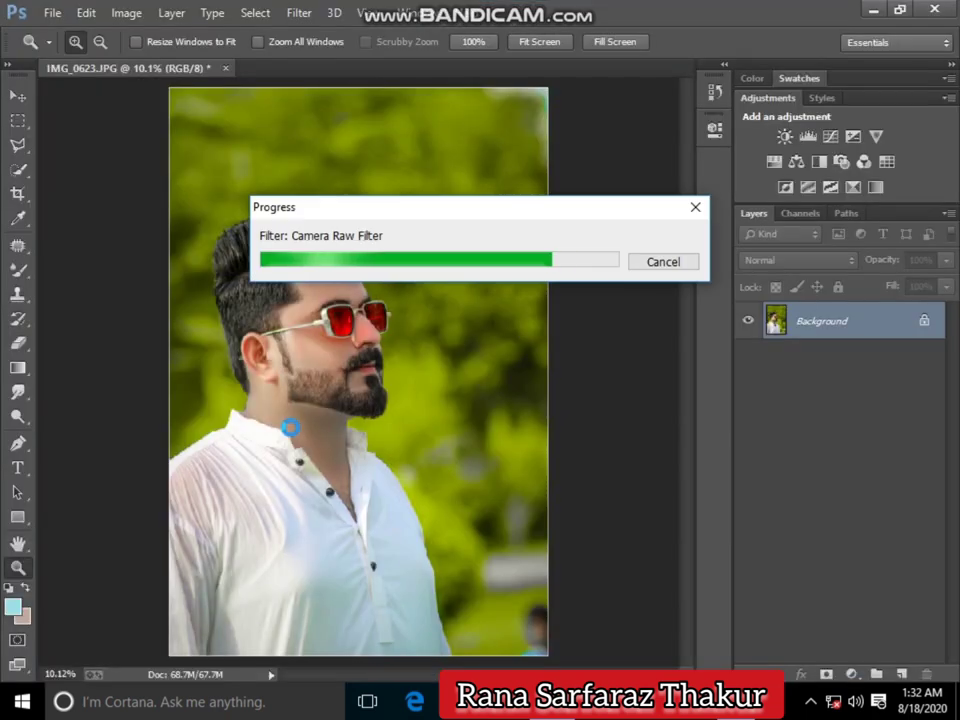
{"action": "left_click", "coordinate": [18, 170]}
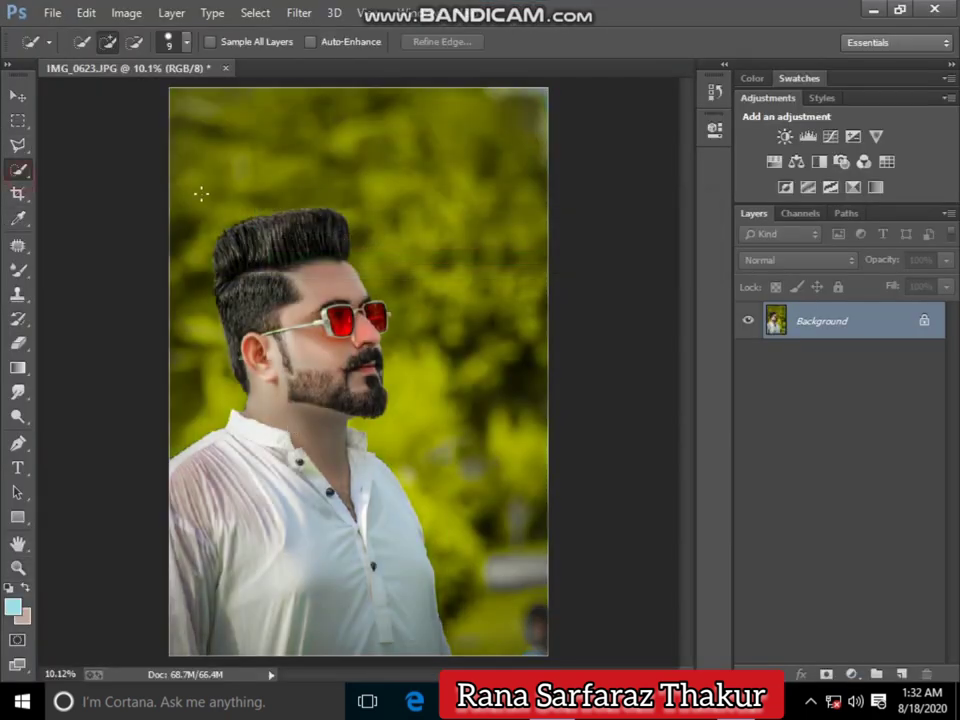
{"action": "left_click_drag", "start_coordinate": [314, 230], "coordinate": [311, 418]}
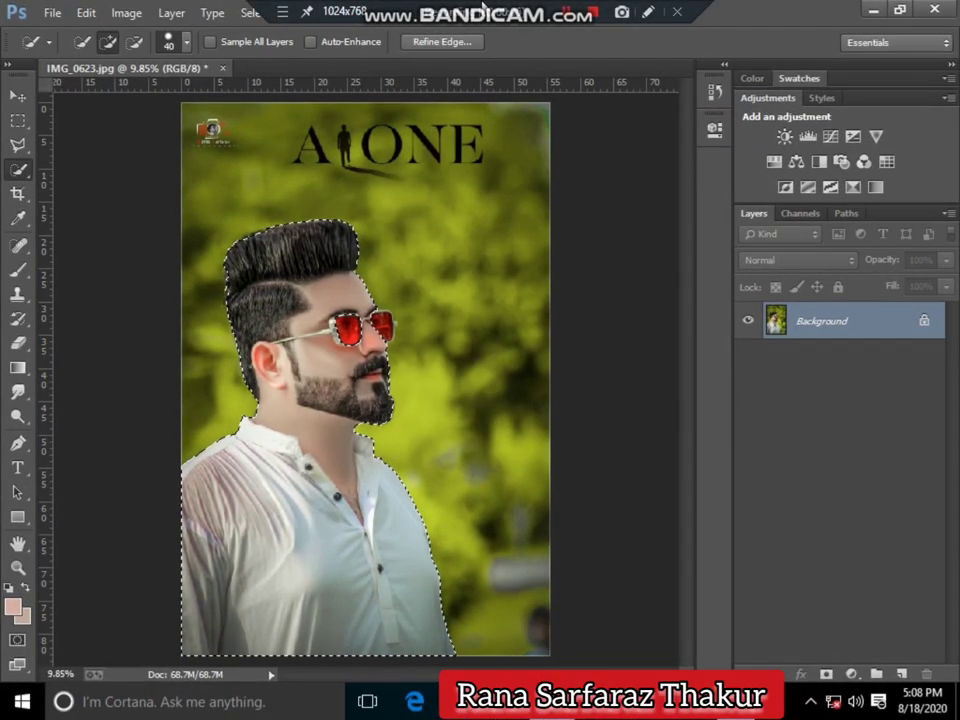
- Rerun Camera Raw on the selected man, lowering yellow and green saturation, then deselect
{"action": "key", "text": "ctrl+shift+a"}
{"action": "left_click", "coordinate": [772, 205]}
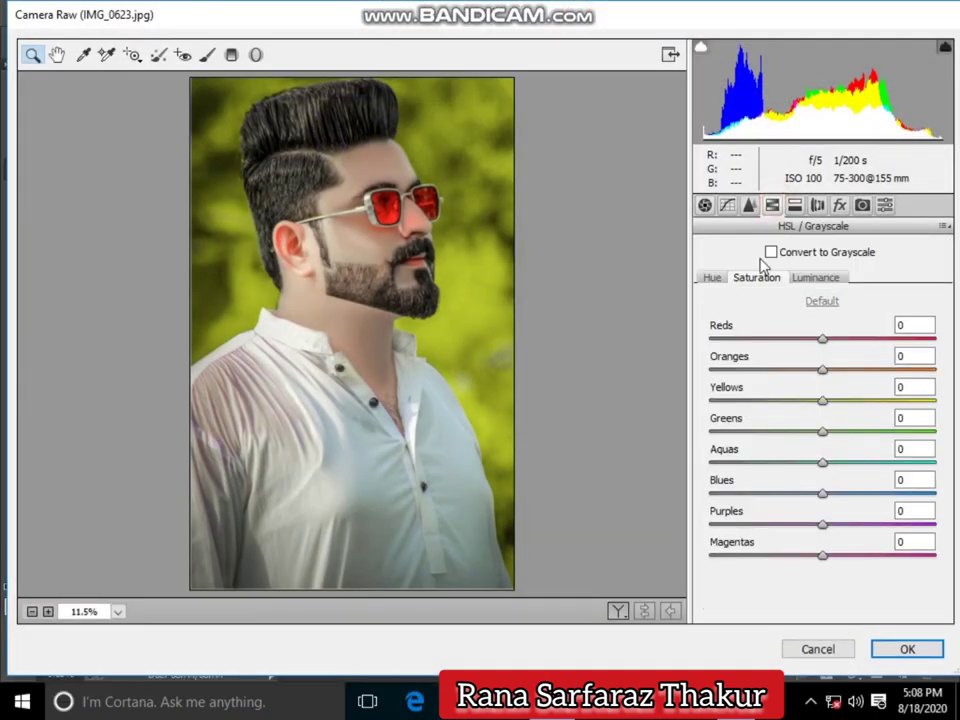
{"action": "mouse_move", "coordinate": [800, 401]}
{"action": "left_mouse_down"}
{"action": "mouse_move", "coordinate": [784, 401]}
{"action": "mouse_move", "coordinate": [778, 432]}
{"action": "left_mouse_up"}
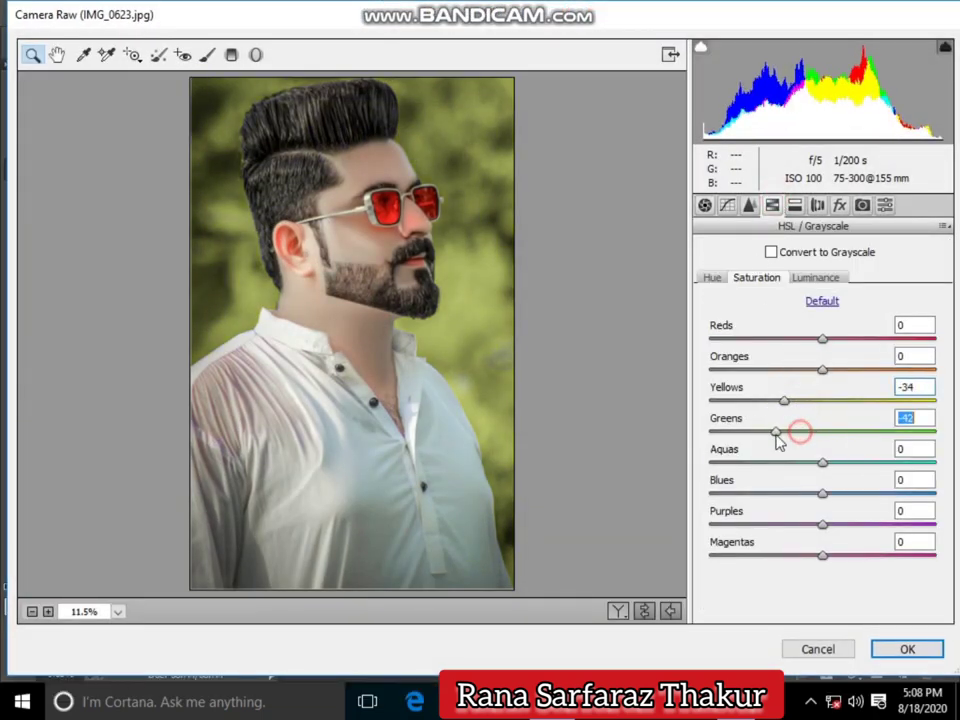
{"action": "left_click", "coordinate": [907, 649]}
{"action": "right_click", "coordinate": [446, 207]}
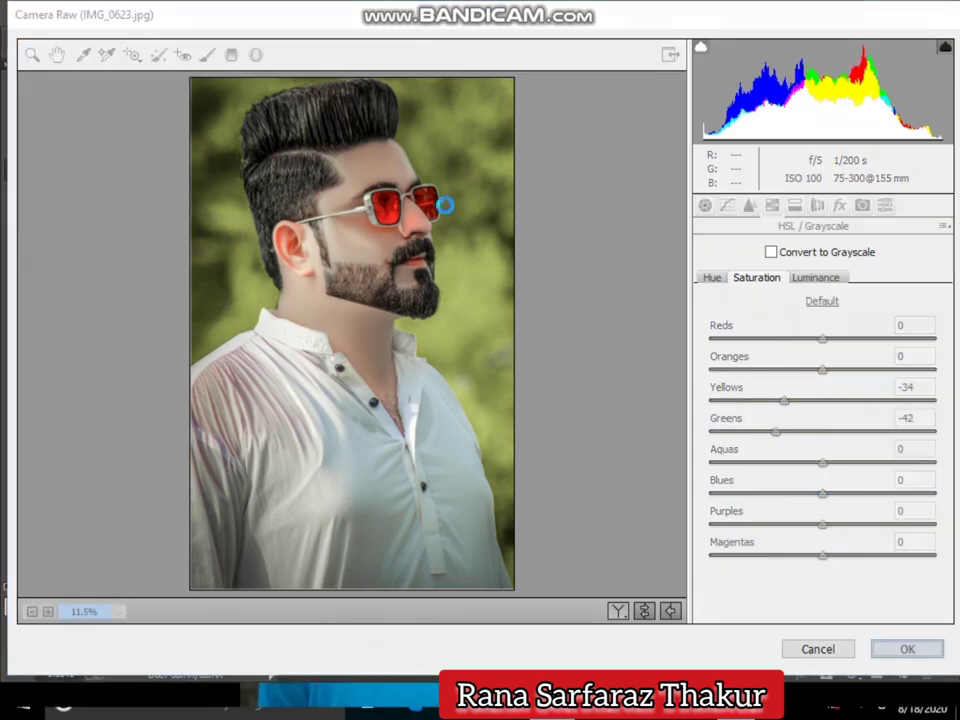
{"action": "left_click", "coordinate": [460, 219]}
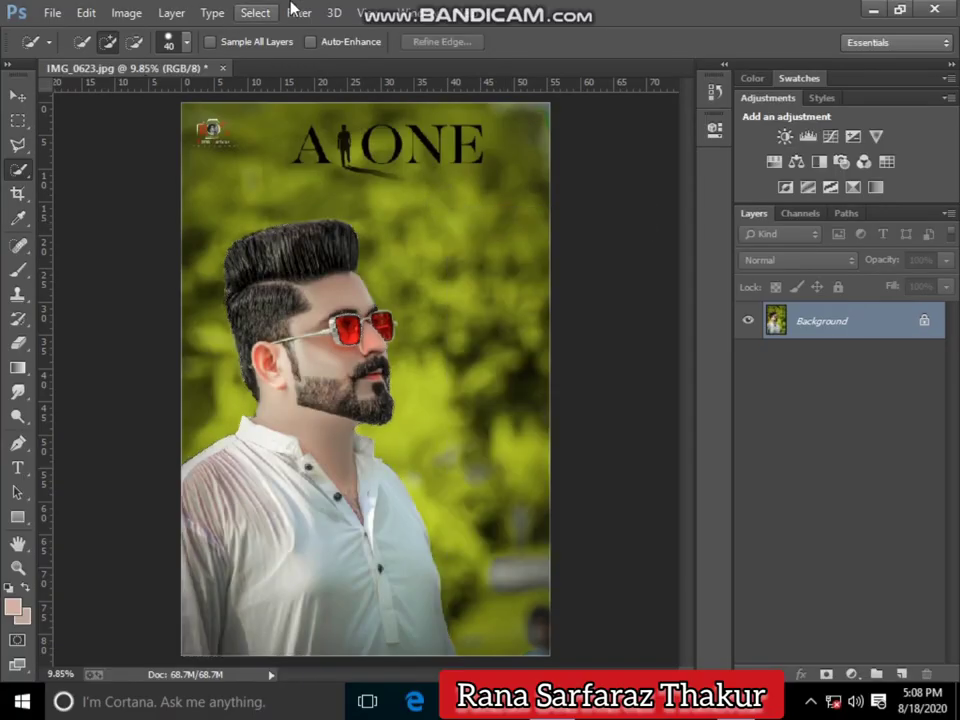
- Run Camera Raw on the whole photo: lower yellow saturation, Yellows hue -14, Greens hue -62
{"action": "left_click", "coordinate": [299, 13]}
{"action": "left_click", "coordinate": [372, 121]}
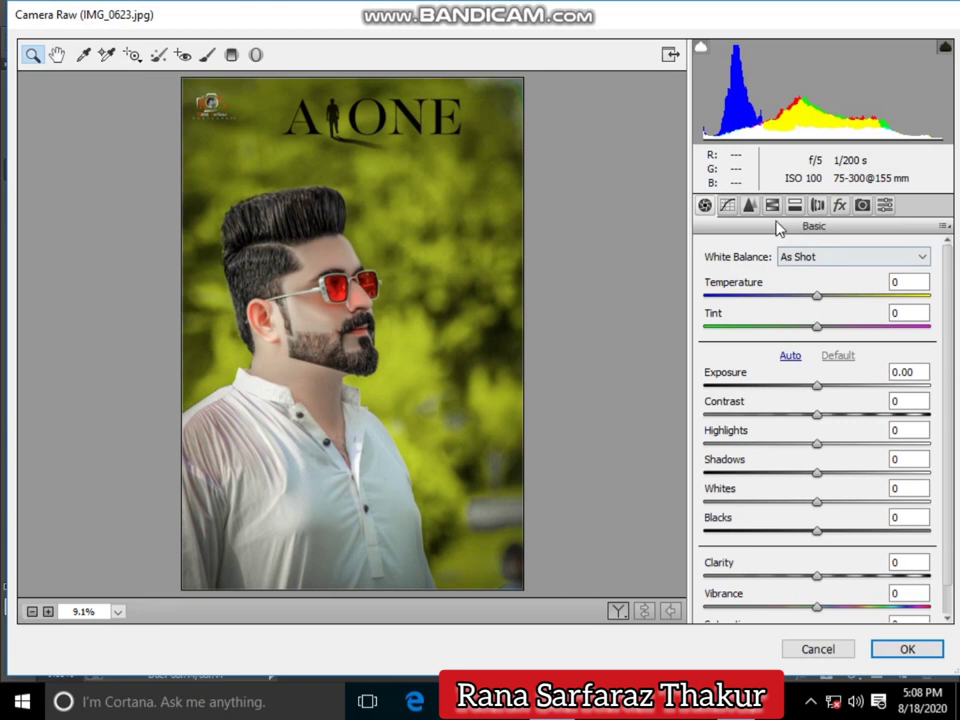
{"action": "left_click", "coordinate": [773, 208]}
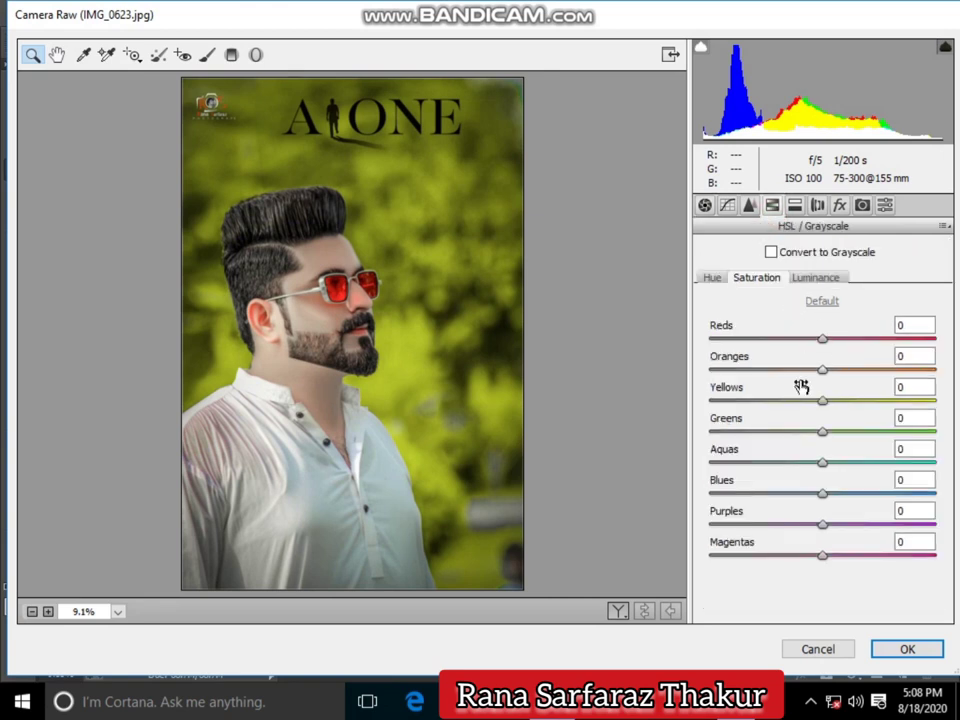
{"action": "left_click_drag", "start_coordinate": [822, 400], "coordinate": [864, 431]}
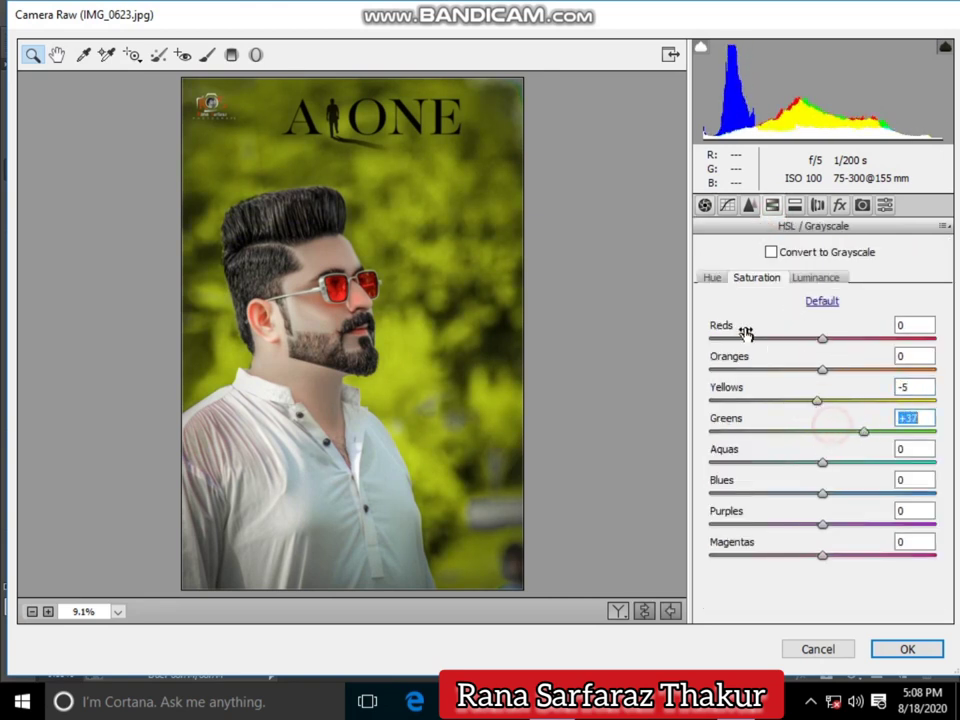
{"action": "left_click", "coordinate": [712, 277]}
{"action": "left_click_drag", "start_coordinate": [822, 400], "coordinate": [773, 400]}
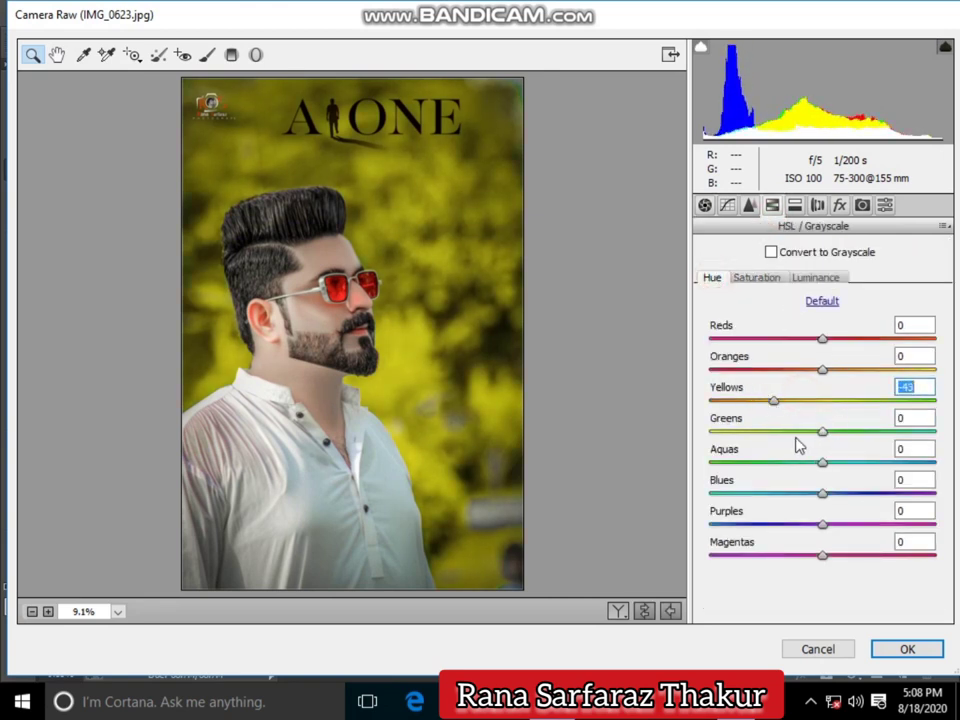
{"action": "mouse_move", "coordinate": [822, 431]}
{"action": "left_mouse_down"}
{"action": "mouse_move", "coordinate": [753, 431]}
{"action": "mouse_move", "coordinate": [806, 400]}
{"action": "left_mouse_up"}
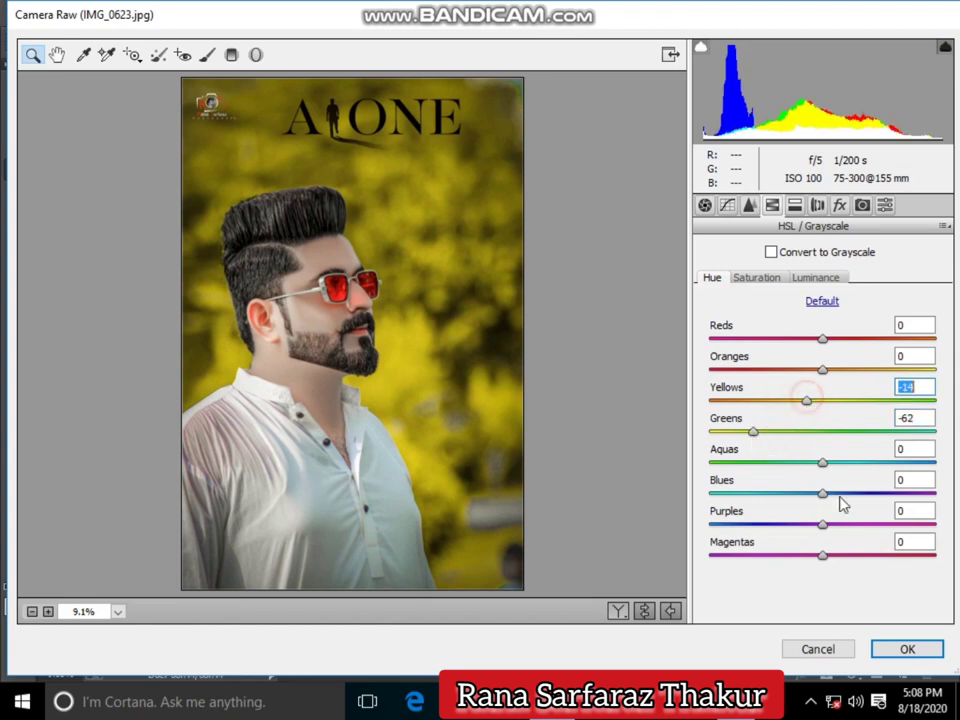
{"action": "left_click", "coordinate": [878, 645]}
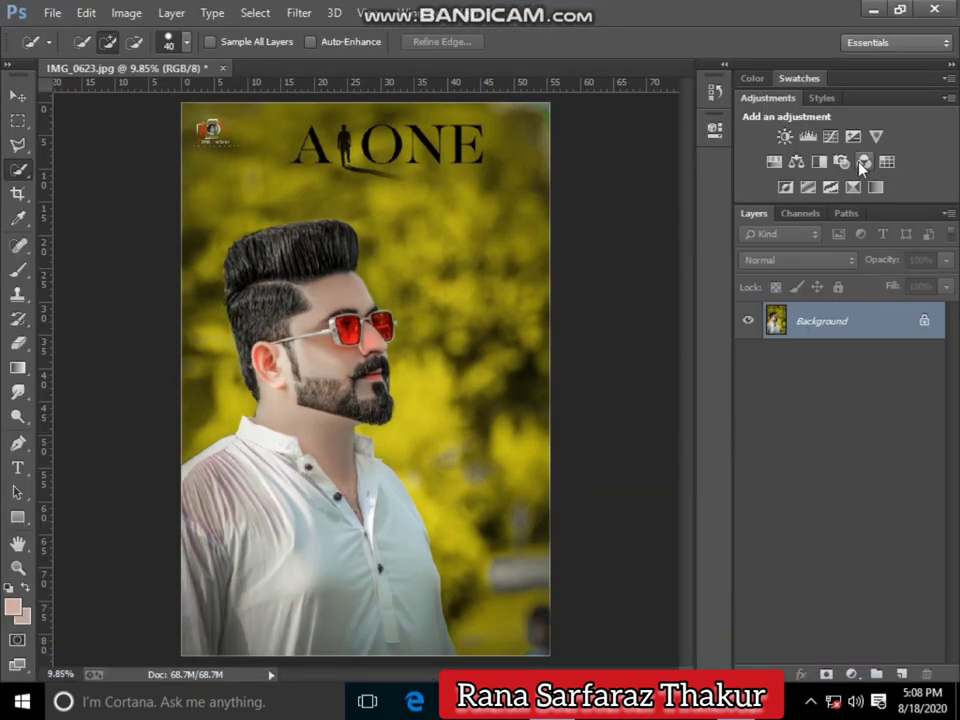
- Add a Color Lookup layer and try _Orange and Blue 16.cube, Orange and Teal, and Augusta LUTs
{"action": "left_click", "coordinate": [864, 162]}
{"action": "left_click", "coordinate": [590, 175]}
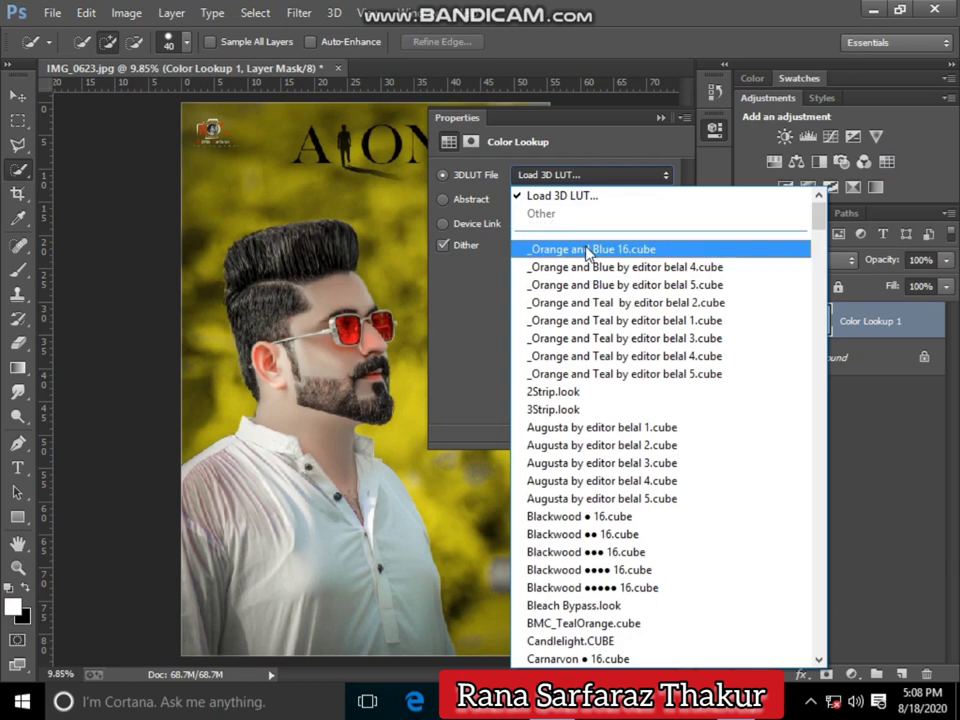
{"action": "left_click", "coordinate": [588, 250]}
{"action": "key", "text": "Down"}
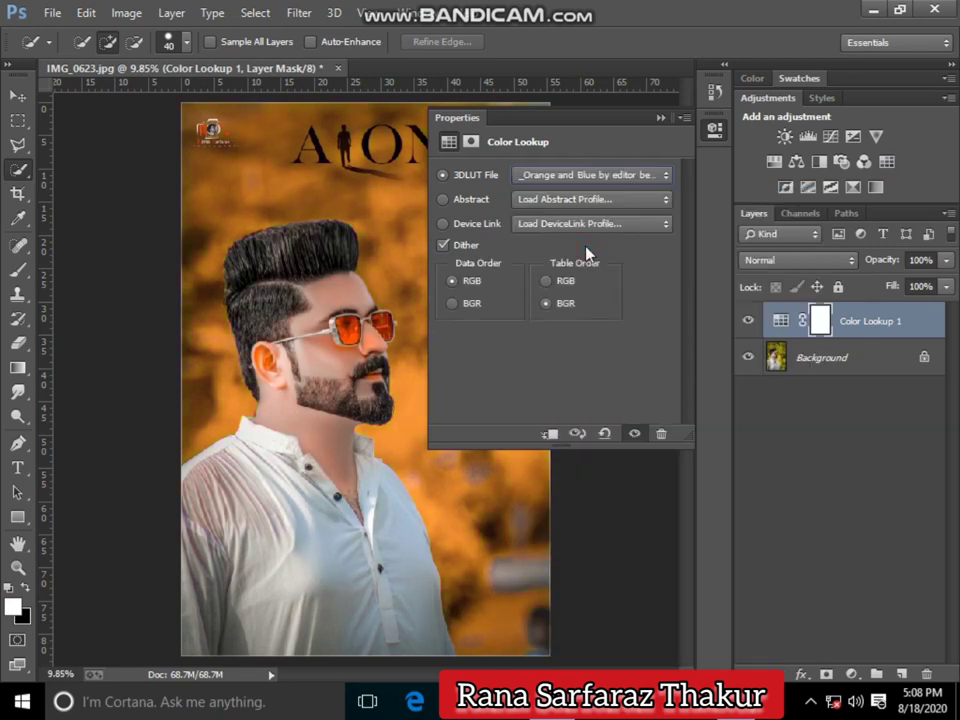
{"action": "key", "text": "Down"}
{"action": "key", "text": "Down"}
{"action": "key", "text": "Down"}
{"action": "key", "text": "Down"}
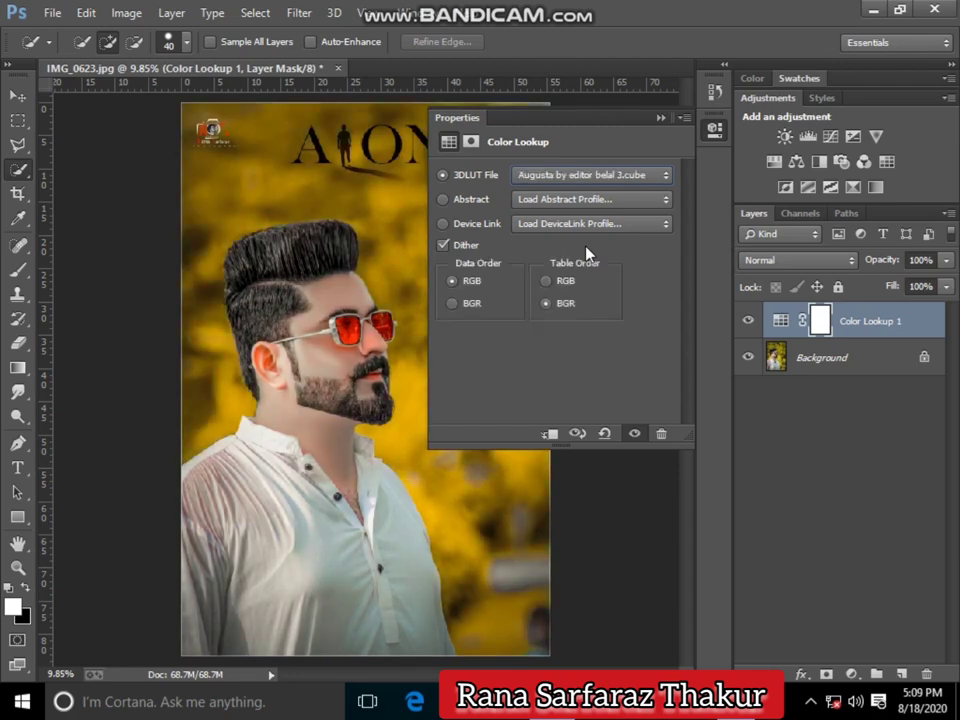
{"action": "key", "text": "Down"}
{"action": "key", "text": "Down"}
- Step through the z1 editor belal LUTs, settling on z1 (35), and collapse the Properties panel
{"action": "left_click", "coordinate": [625, 176]}
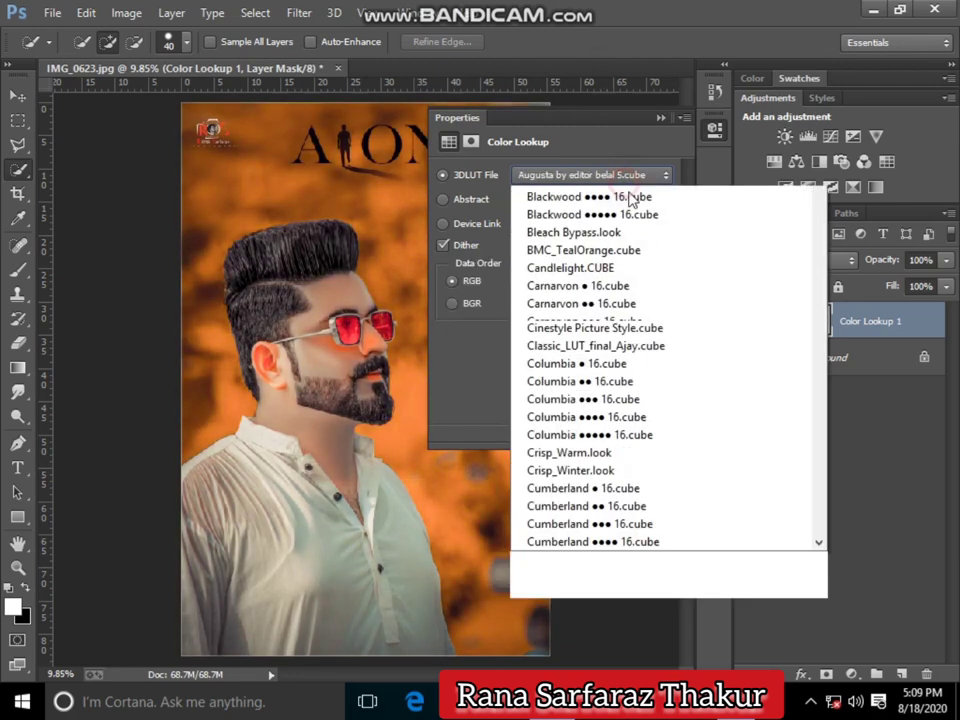
{"action": "left_click_drag", "start_coordinate": [818, 228], "coordinate": [818, 640]}
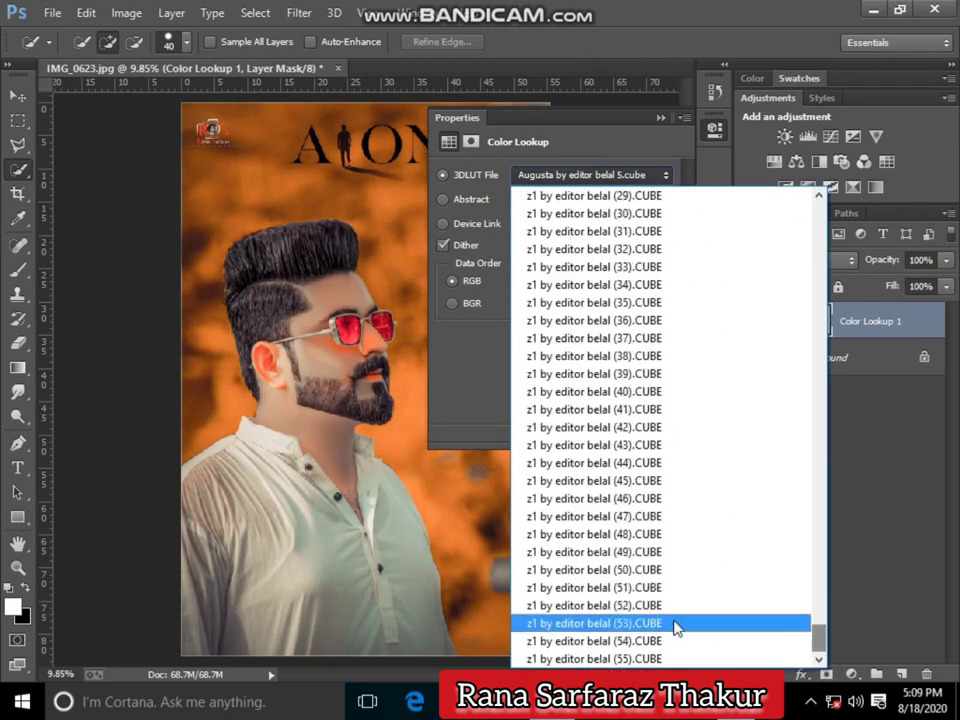
{"action": "left_click", "coordinate": [672, 659]}
{"action": "key", "text": "Up"}
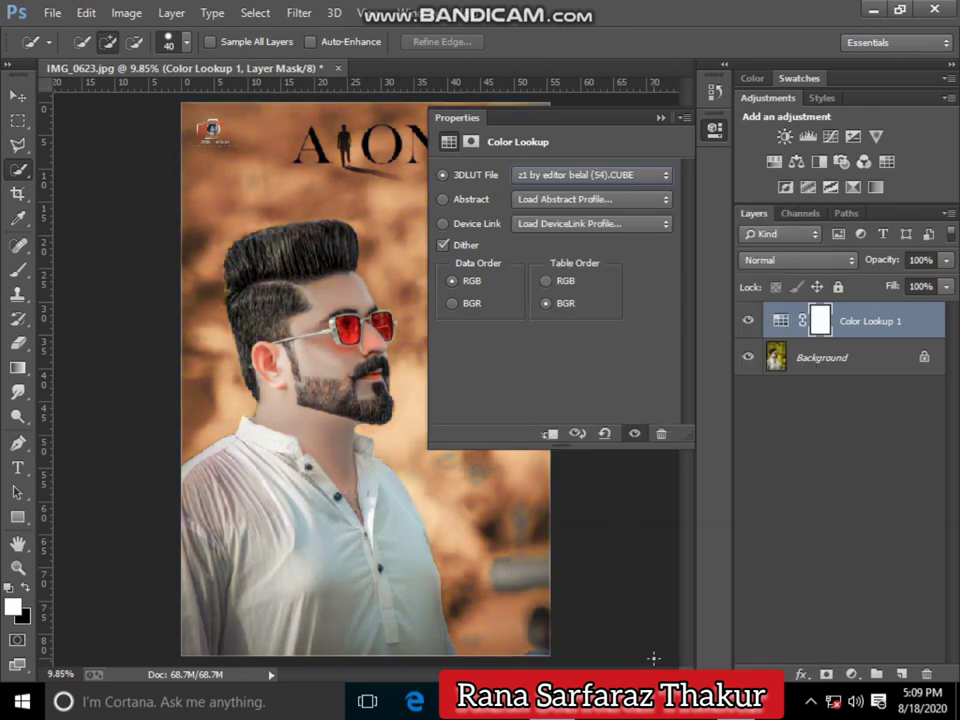
{"action": "key", "text": "Up"}
{"action": "key", "text": "Up"}
{"action": "key", "text": "Up"}
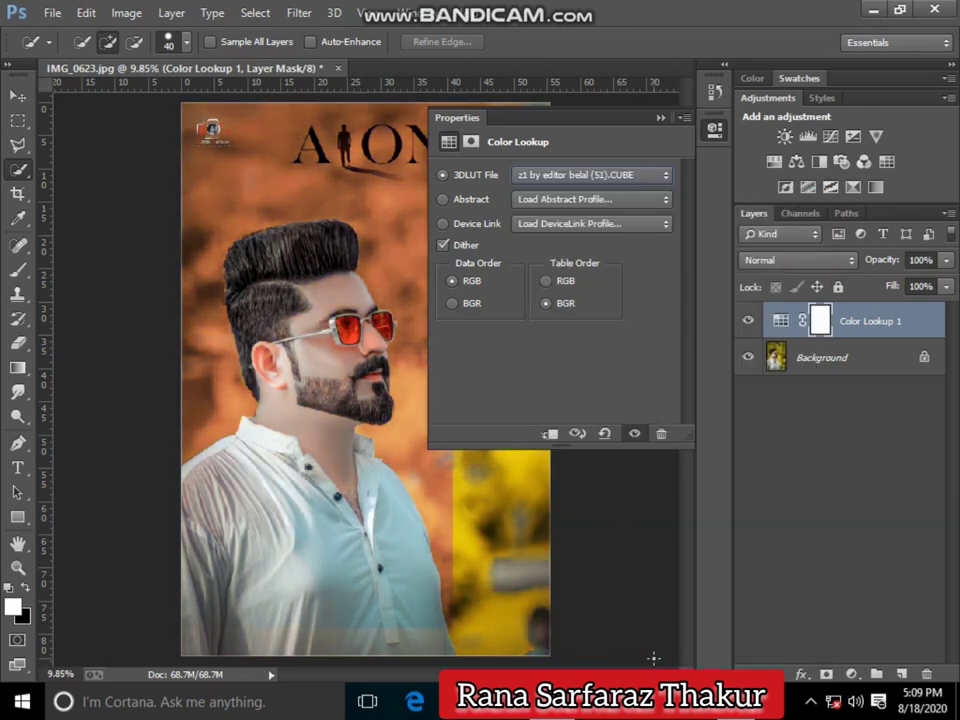
{"action": "key", "text": "Up"}
{"action": "key", "text": "Up"}
{"action": "key", "text": "Up"}
{"action": "key", "text": "Up"}
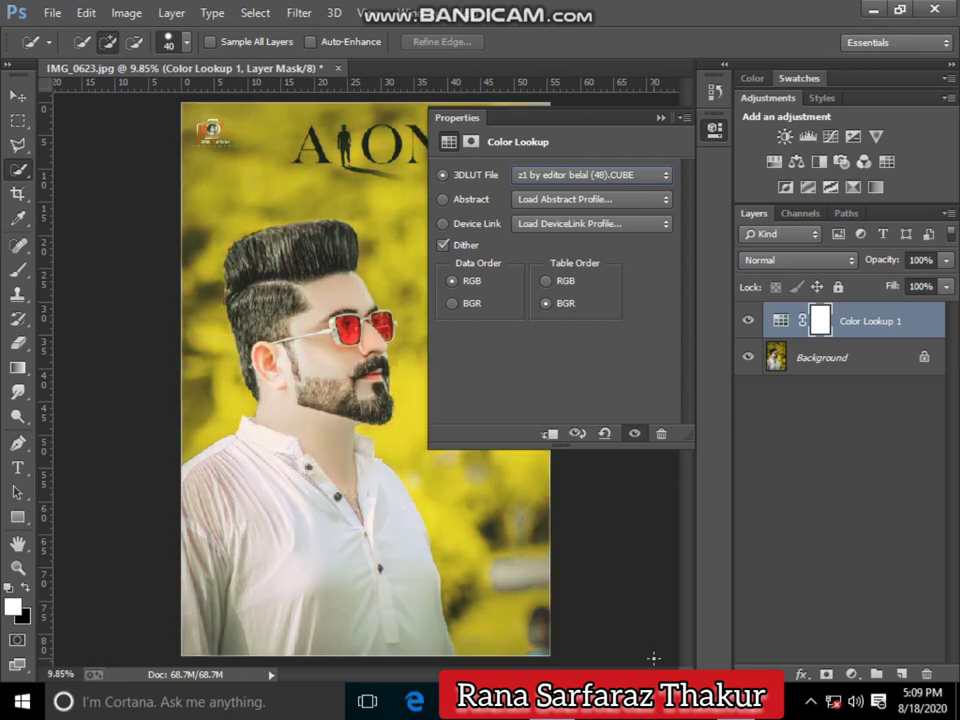
{"action": "key", "text": "Up"}
{"action": "key", "text": "Up"}
{"action": "key", "text": "Up"}
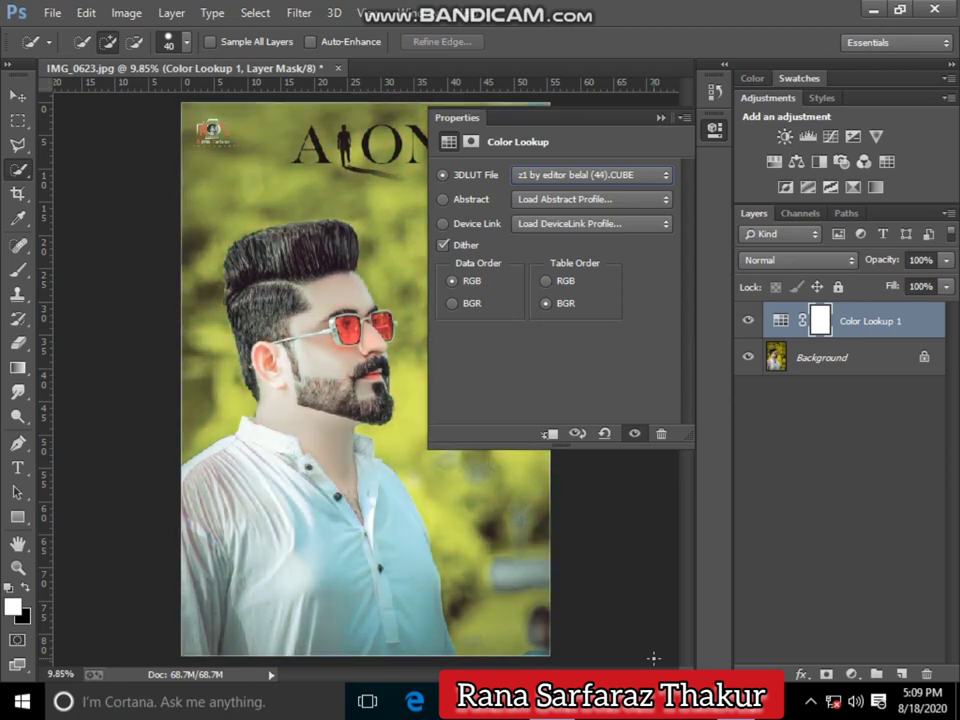
{"action": "key", "text": "Up"}
{"action": "key", "text": "Up"}
{"action": "key", "text": "Up"}
{"action": "key", "text": "Up"}
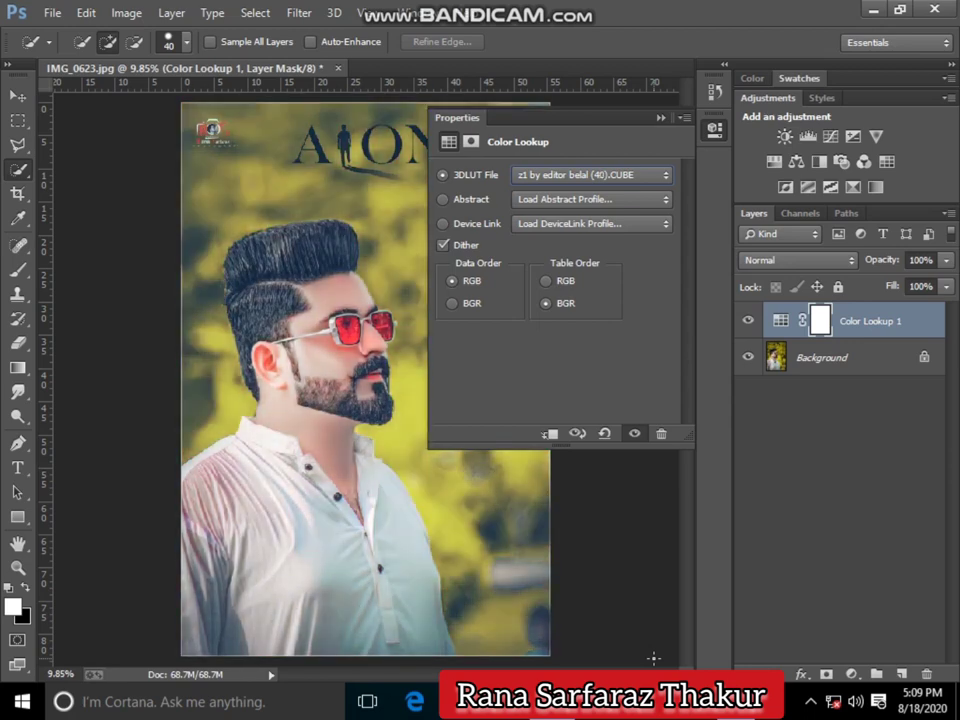
{"action": "key", "text": "Up"}
{"action": "key", "text": "Up"}
{"action": "key", "text": "Up"}
{"action": "key", "text": "Up"}
{"action": "key", "text": "Up"}
{"action": "key", "text": "Up"}
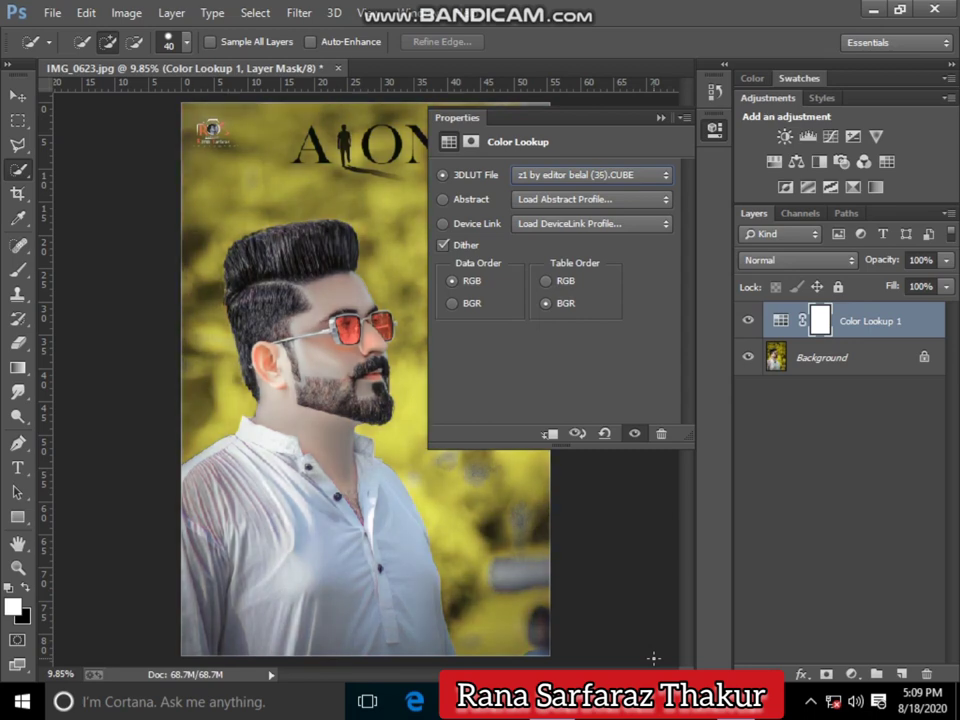
{"action": "key", "text": "Up"}
{"action": "left_click", "coordinate": [660, 117]}
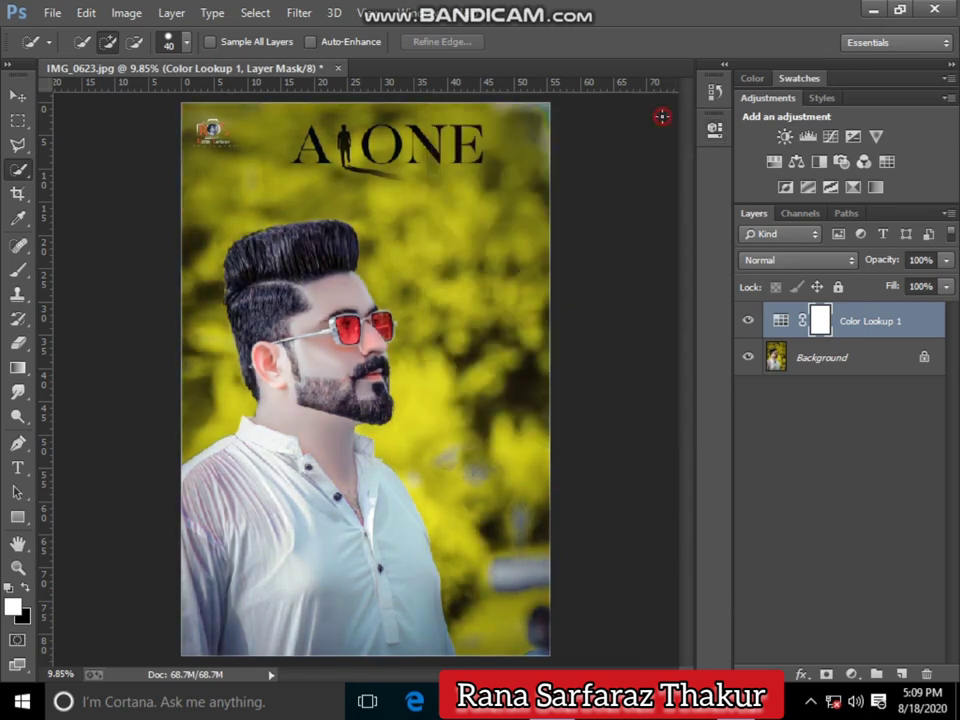
- Delete the Color Lookup 1 layer and its mask
{"action": "left_click", "coordinate": [926, 674]}
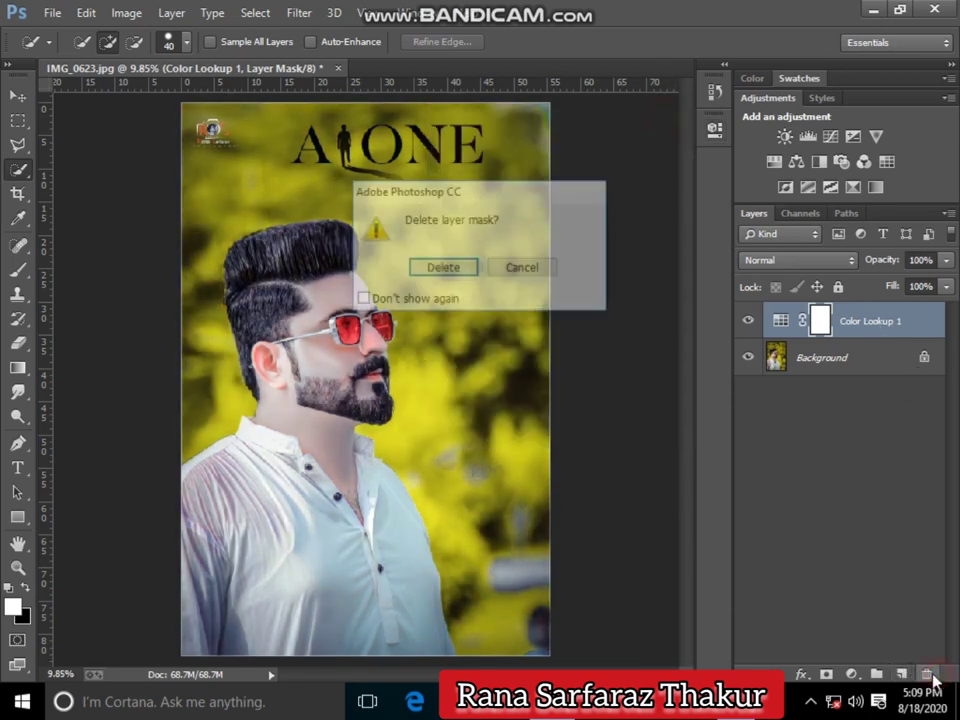
{"action": "left_click", "coordinate": [443, 268]}
{"action": "left_click", "coordinate": [926, 674]}
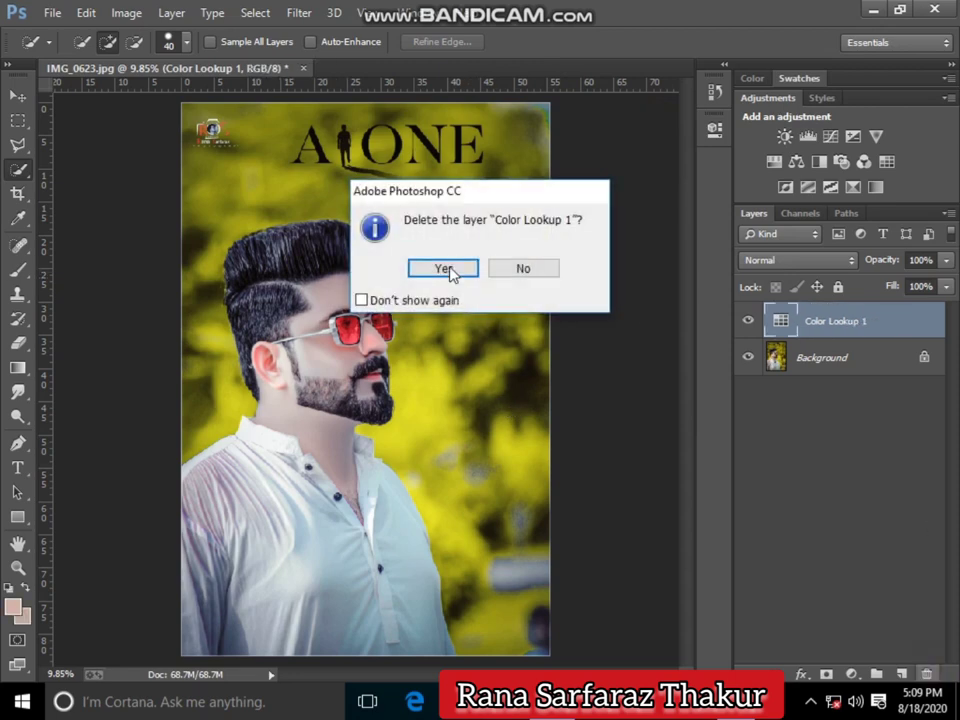
{"action": "left_click", "coordinate": [440, 266]}
- Add a Selective Color layer and cut Yellow in the Yellows range to -48
{"action": "left_click", "coordinate": [851, 674]}
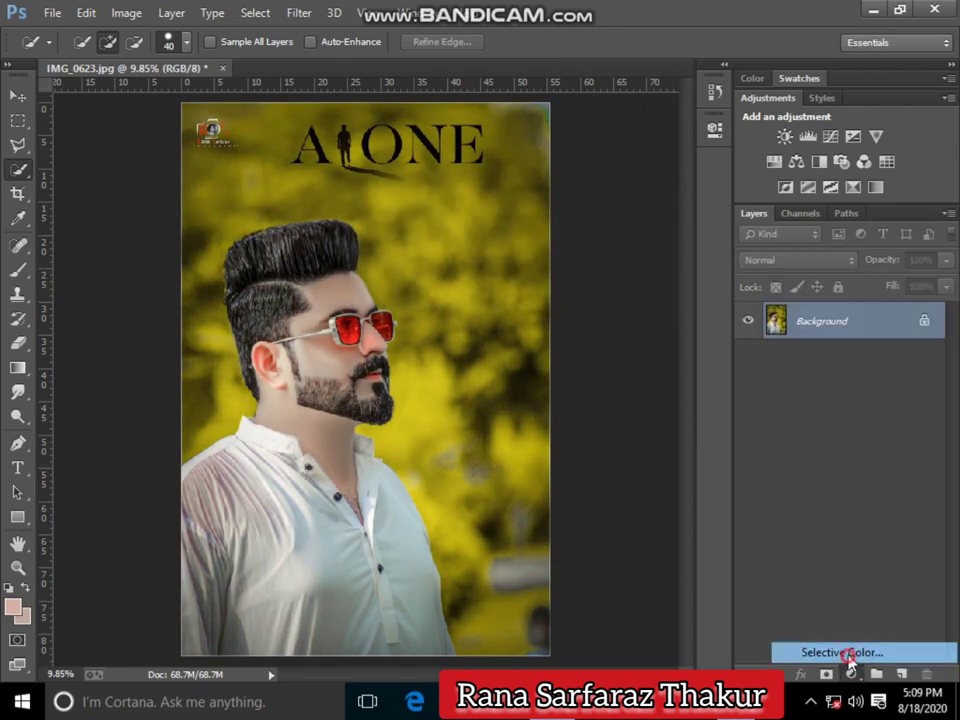
{"action": "left_click", "coordinate": [840, 650]}
{"action": "mouse_move", "coordinate": [554, 243]}
{"action": "left_mouse_down"}
{"action": "mouse_move", "coordinate": [482, 242]}
{"action": "mouse_move", "coordinate": [595, 243]}
{"action": "left_mouse_up"}
{"action": "left_click", "coordinate": [545, 205]}
{"action": "left_click", "coordinate": [545, 246]}
{"action": "left_click", "coordinate": [548, 199]}
{"action": "left_click", "coordinate": [530, 231]}
{"action": "left_click_drag", "start_coordinate": [537, 320], "coordinate": [502, 325]}
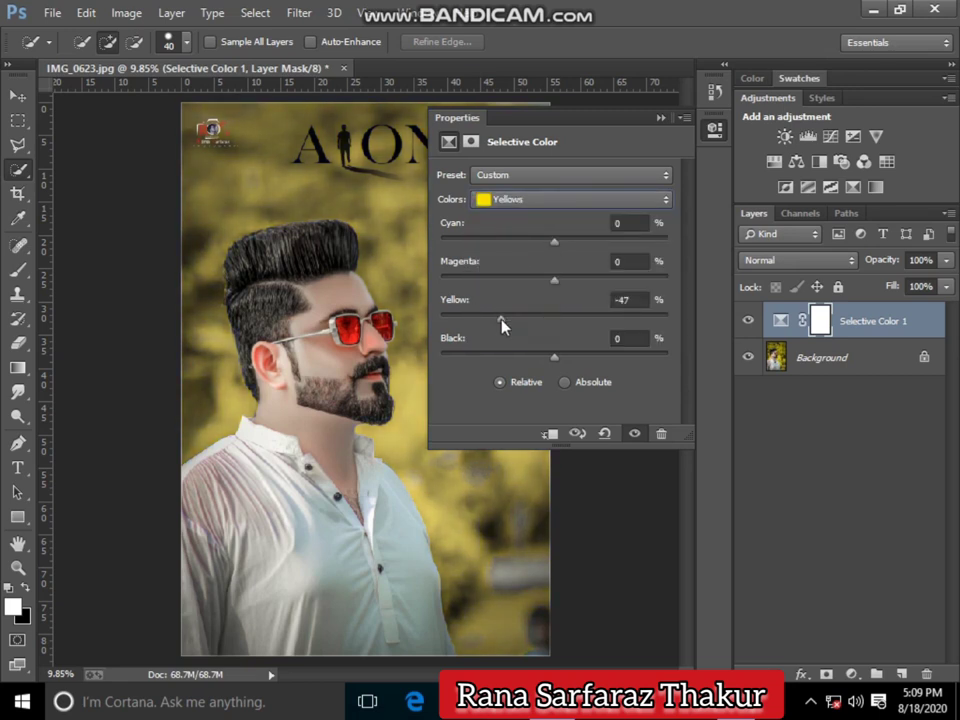
{"action": "mouse_move", "coordinate": [554, 243]}
{"action": "left_mouse_down"}
{"action": "mouse_move", "coordinate": [534, 242]}
{"action": "mouse_move", "coordinate": [546, 251]}
{"action": "mouse_move", "coordinate": [613, 248]}
{"action": "left_mouse_up"}
{"action": "left_click", "coordinate": [499, 317]}
- Reduce Yellow in the Greens range to -27 and merge visible layers into Background
{"action": "left_click", "coordinate": [559, 199]}
{"action": "left_click", "coordinate": [556, 249]}
{"action": "left_click_drag", "start_coordinate": [529, 320], "coordinate": [524, 320]}
{"action": "left_click", "coordinate": [660, 118]}
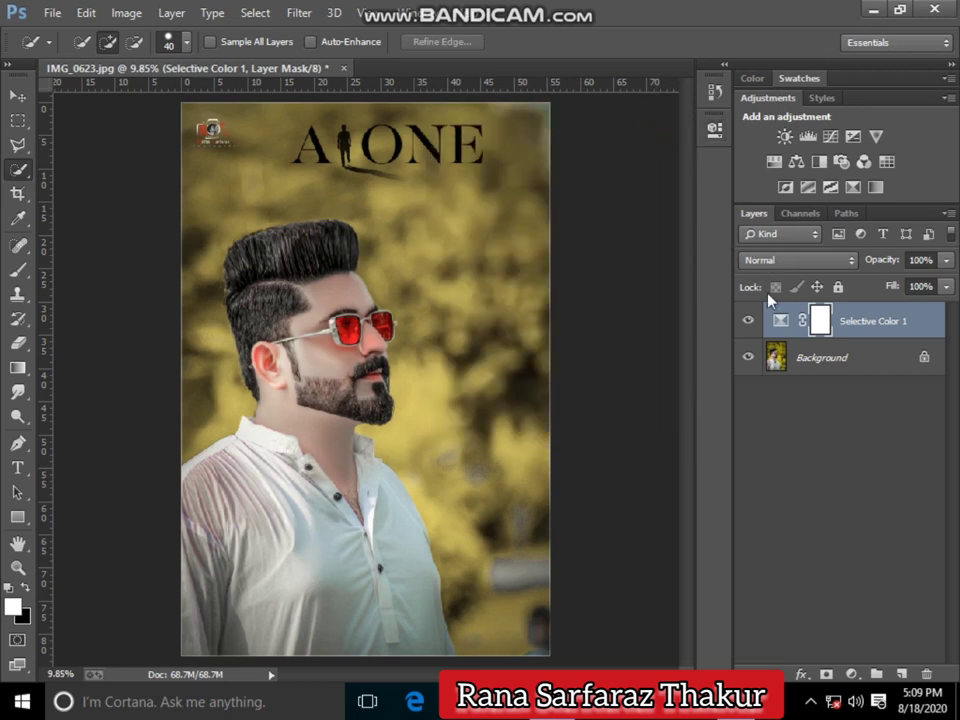
{"action": "right_click", "coordinate": [813, 360]}
{"action": "left_click", "coordinate": [780, 492]}
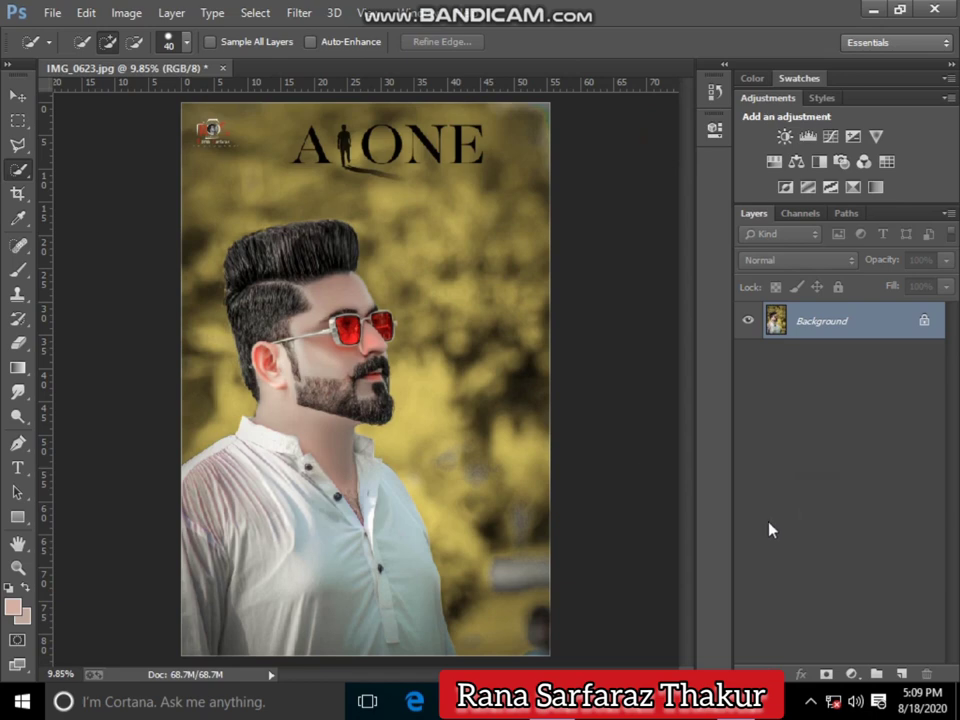
- Run Camera Raw Filter with Highlights -14, Shadows +9 and Oranges saturation -7
{"action": "left_click", "coordinate": [299, 13]}
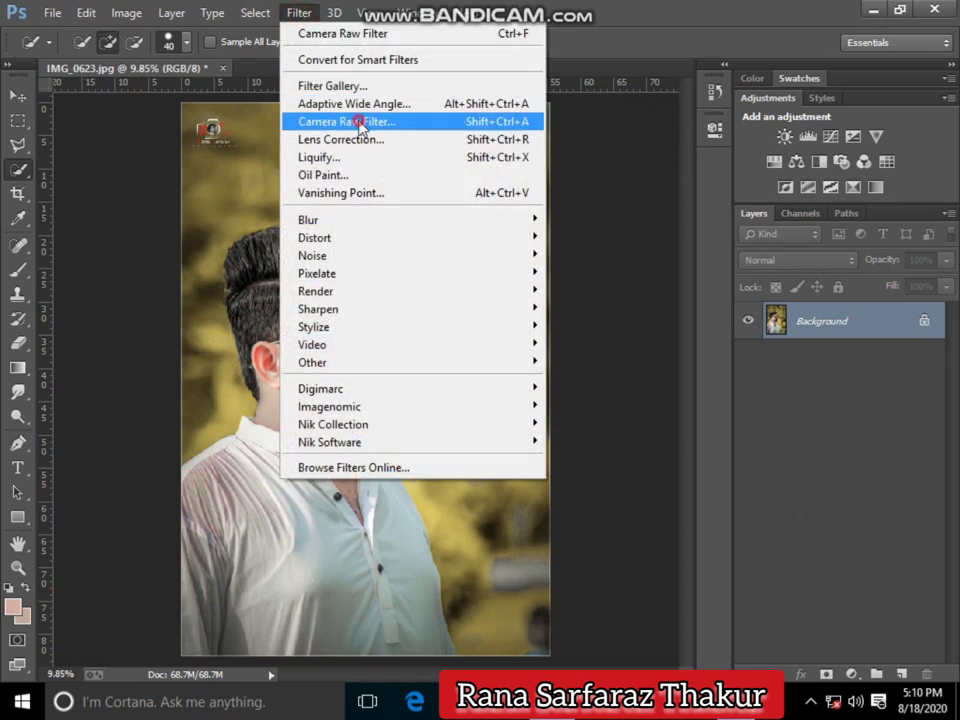
{"action": "left_click", "coordinate": [358, 122]}
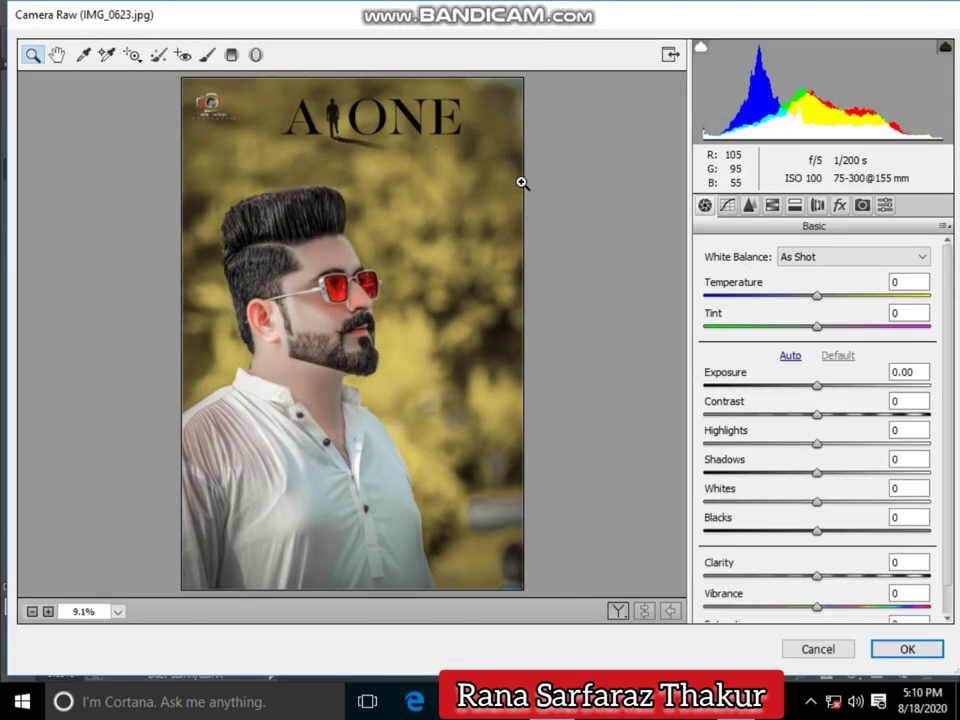
{"action": "mouse_move", "coordinate": [816, 443]}
{"action": "left_mouse_down"}
{"action": "mouse_move", "coordinate": [800, 443]}
{"action": "mouse_move", "coordinate": [827, 472]}
{"action": "mouse_move", "coordinate": [825, 501]}
{"action": "left_mouse_up"}
{"action": "left_click", "coordinate": [820, 500]}
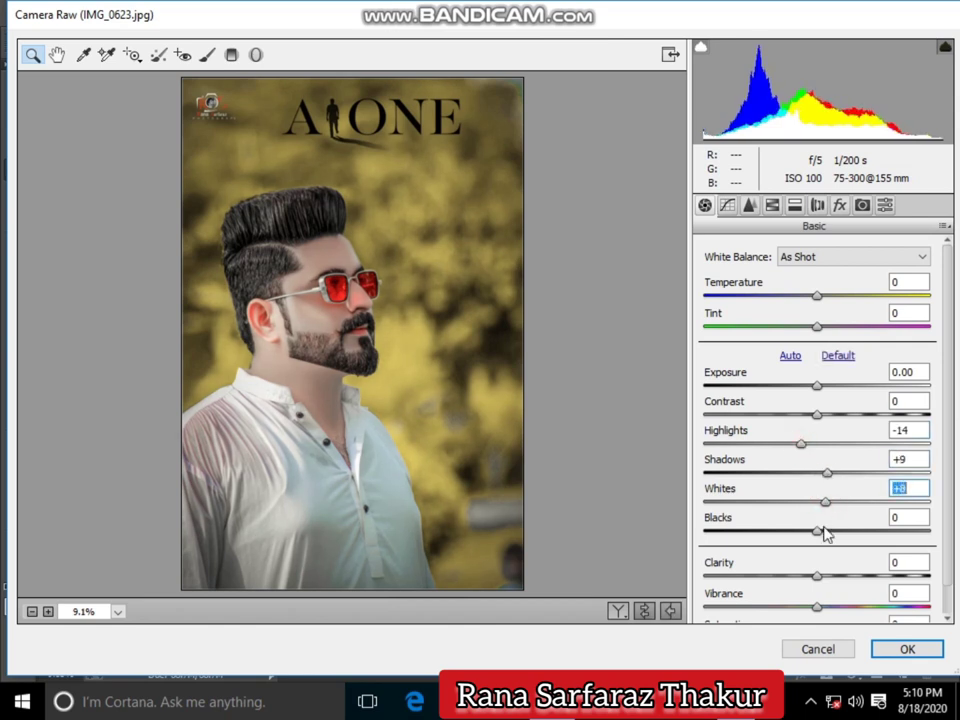
{"action": "left_click", "coordinate": [772, 205]}
{"action": "left_click", "coordinate": [757, 277]}
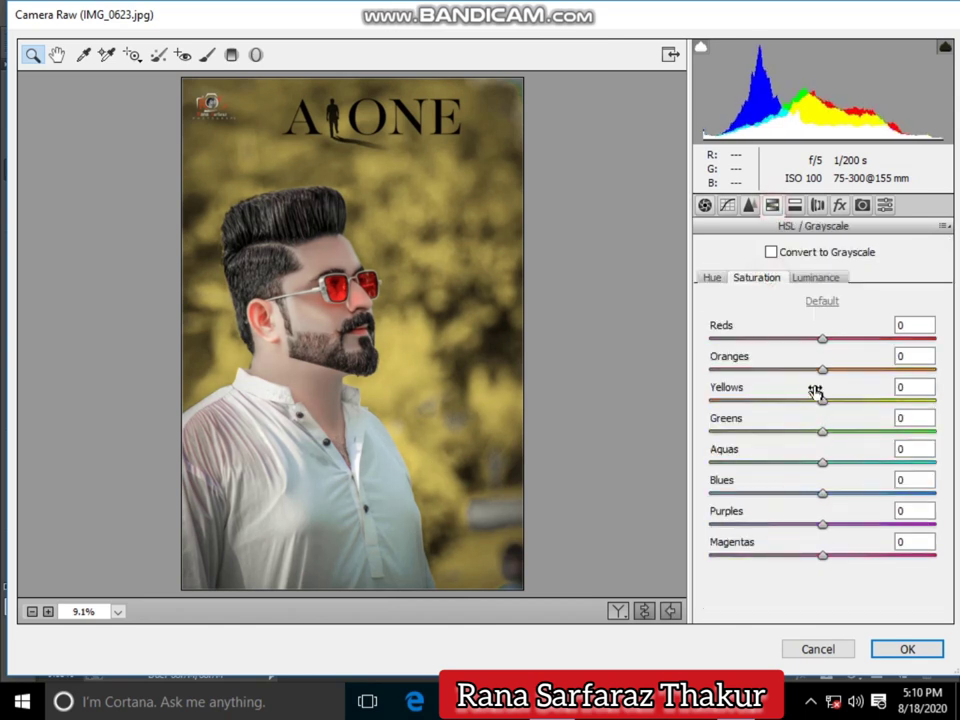
{"action": "left_click_drag", "start_coordinate": [816, 372], "coordinate": [812, 372]}
{"action": "left_click", "coordinate": [328, 345]}
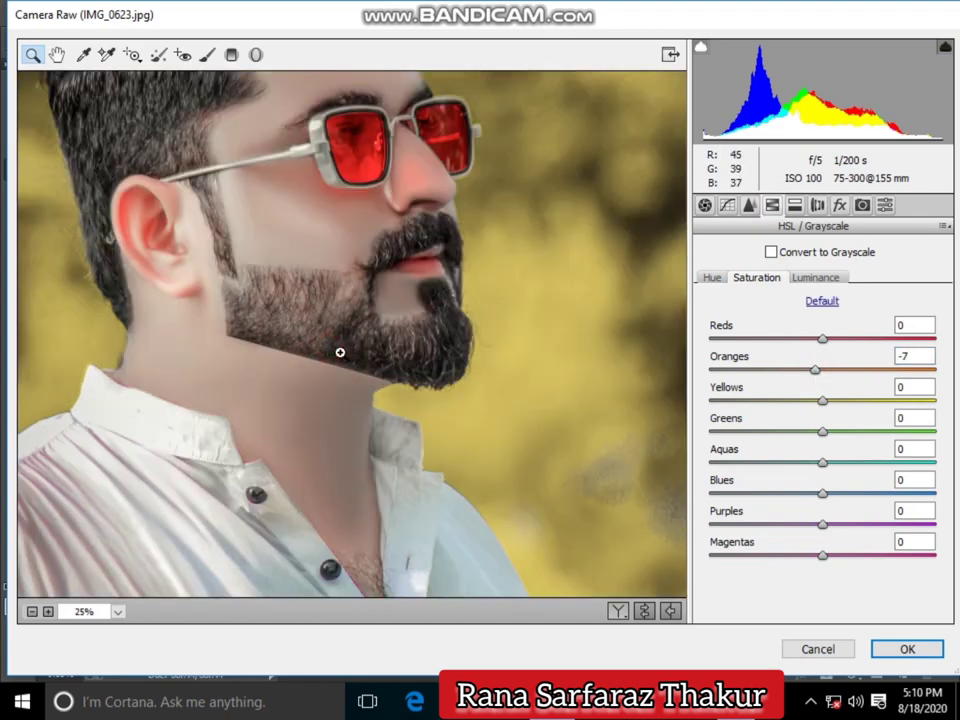
{"action": "left_click", "coordinate": [340, 352]}
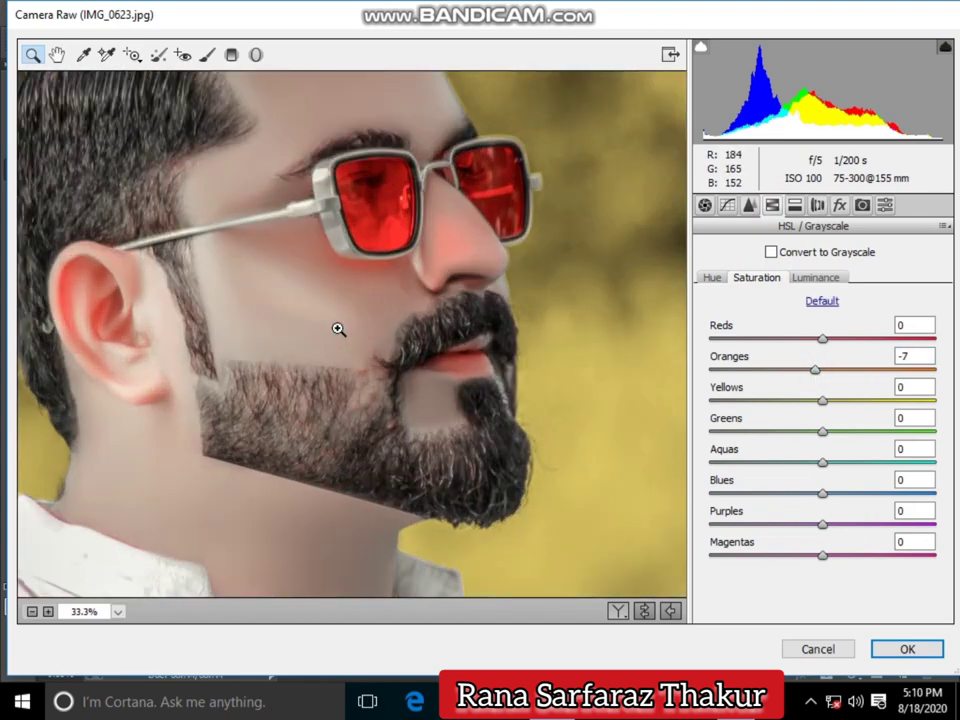
{"action": "left_click", "coordinate": [906, 648]}
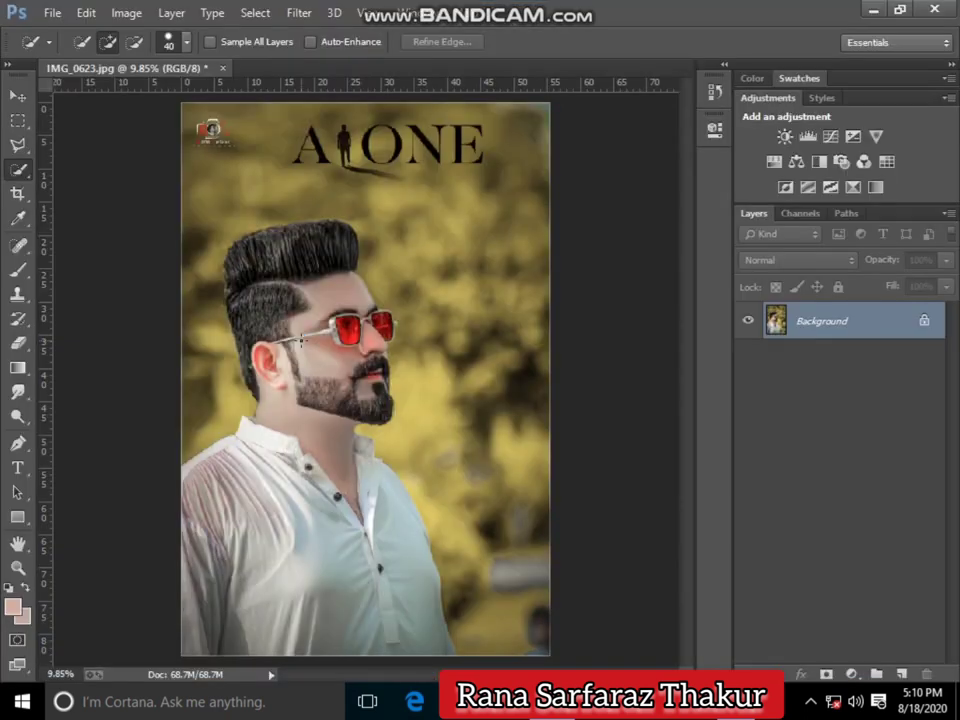
- Add a Selective Color layer: Greens Cyan -58/Yellow -40, Yellows Cyan -15/Yellow -26
{"action": "right_click", "coordinate": [437, 295]}
{"action": "left_click", "coordinate": [490, 297]}
{"action": "left_click", "coordinate": [851, 676]}
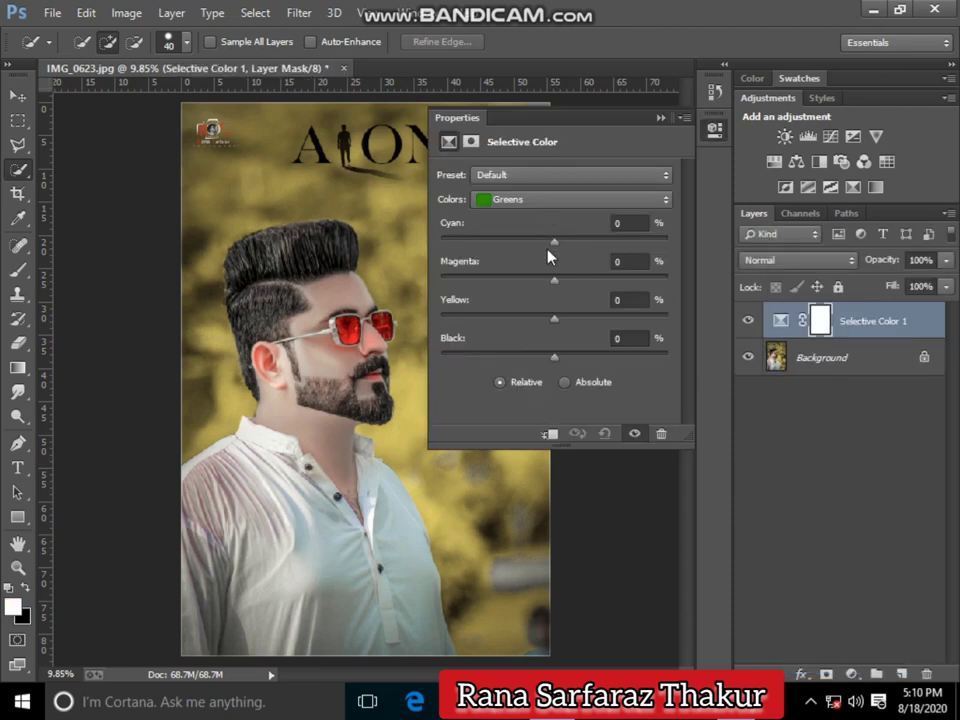
{"action": "mouse_move", "coordinate": [554, 241]}
{"action": "left_mouse_down"}
{"action": "mouse_move", "coordinate": [655, 241]}
{"action": "mouse_move", "coordinate": [520, 240]}
{"action": "left_mouse_up"}
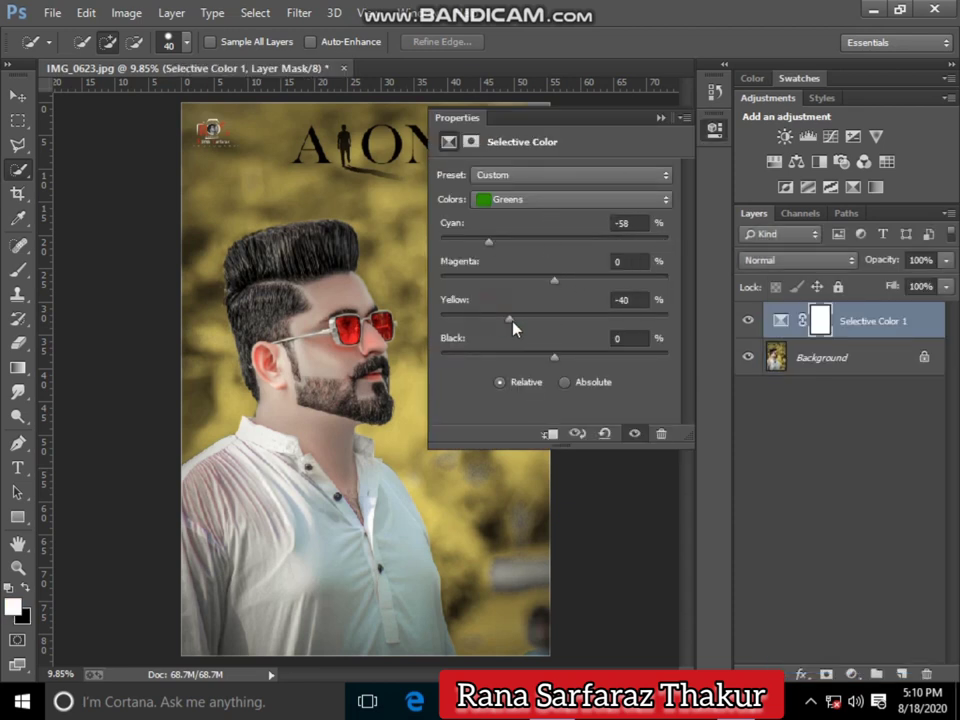
{"action": "left_click", "coordinate": [548, 199]}
{"action": "left_click", "coordinate": [568, 234]}
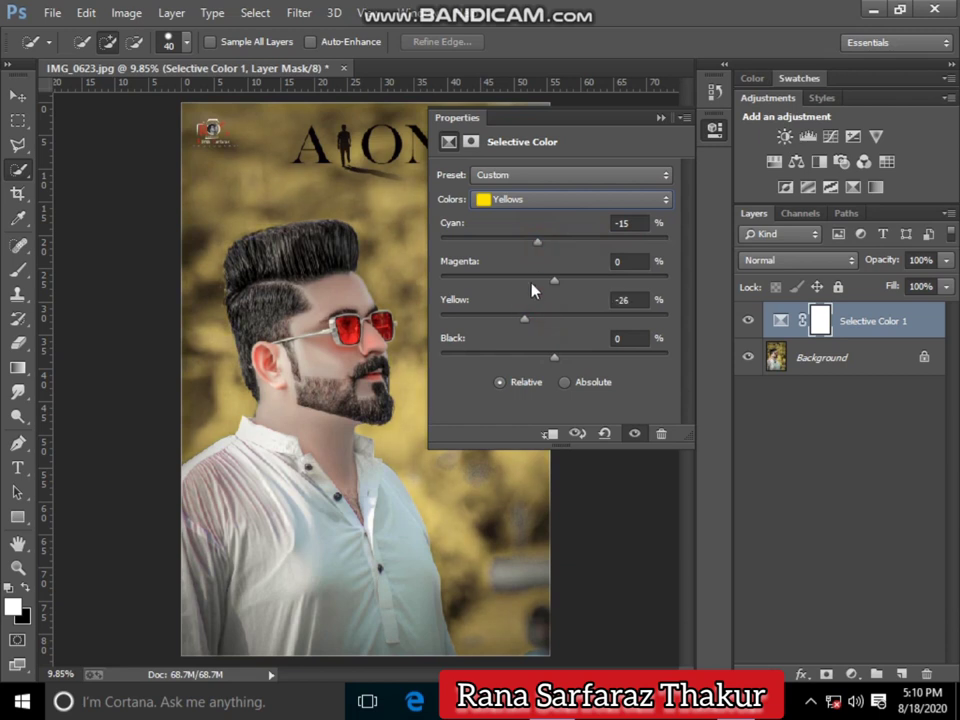
{"action": "left_click", "coordinate": [532, 205]}
- Close Properties and merge the Selective Color layer into Background
{"action": "left_click", "coordinate": [657, 116]}
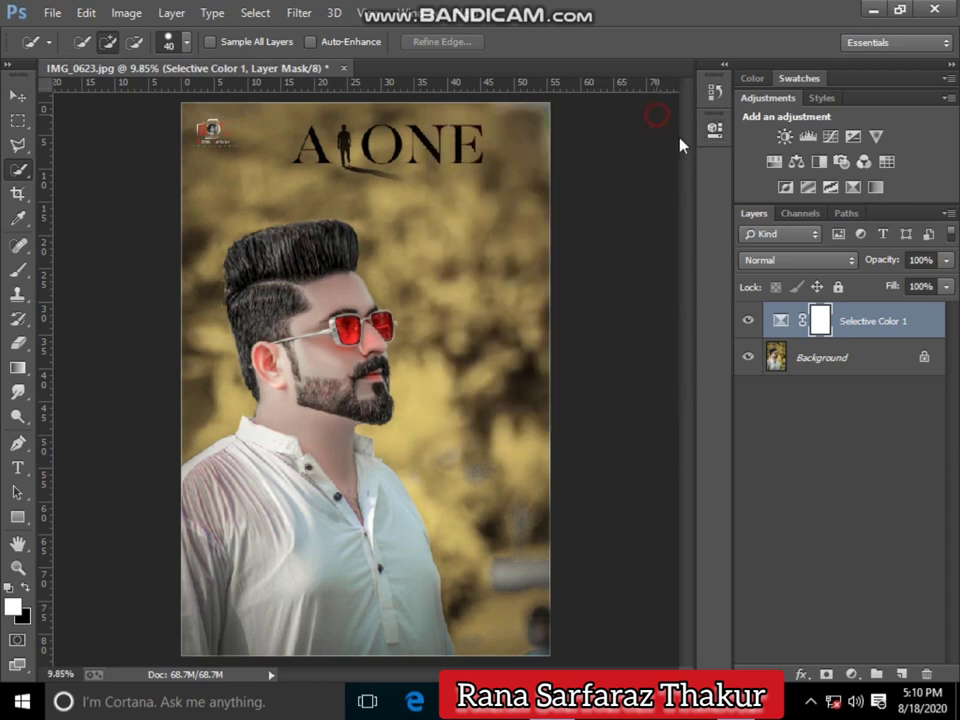
{"action": "right_click", "coordinate": [818, 364]}
{"action": "left_click", "coordinate": [797, 499]}
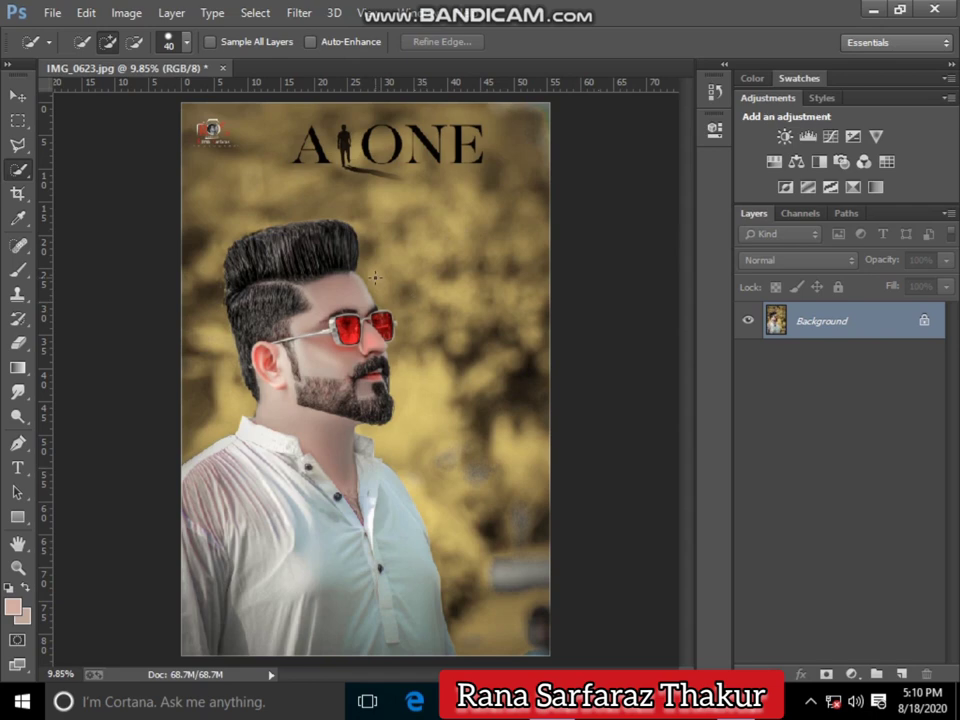
- Duplicate the Background layer and open Liquify with an 800-size Forward Warp brush on the hair
{"action": "key", "text": "ctrl+j"}
{"action": "key", "text": "shift+ctrl+x"}
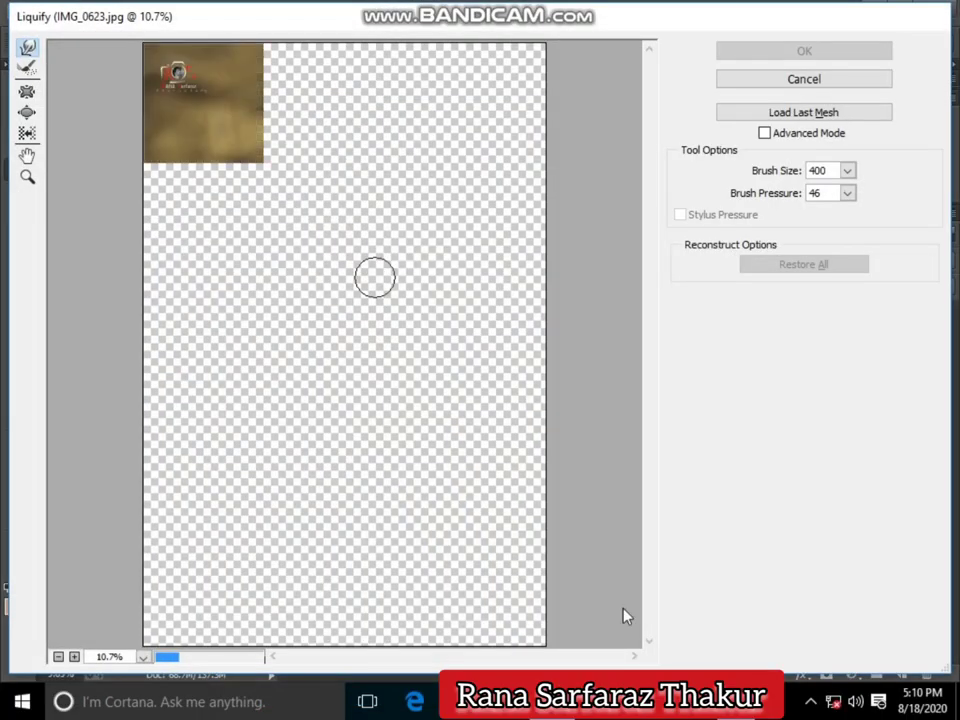
{"action": "left_click", "coordinate": [27, 176]}
{"action": "left_click", "coordinate": [246, 270]}
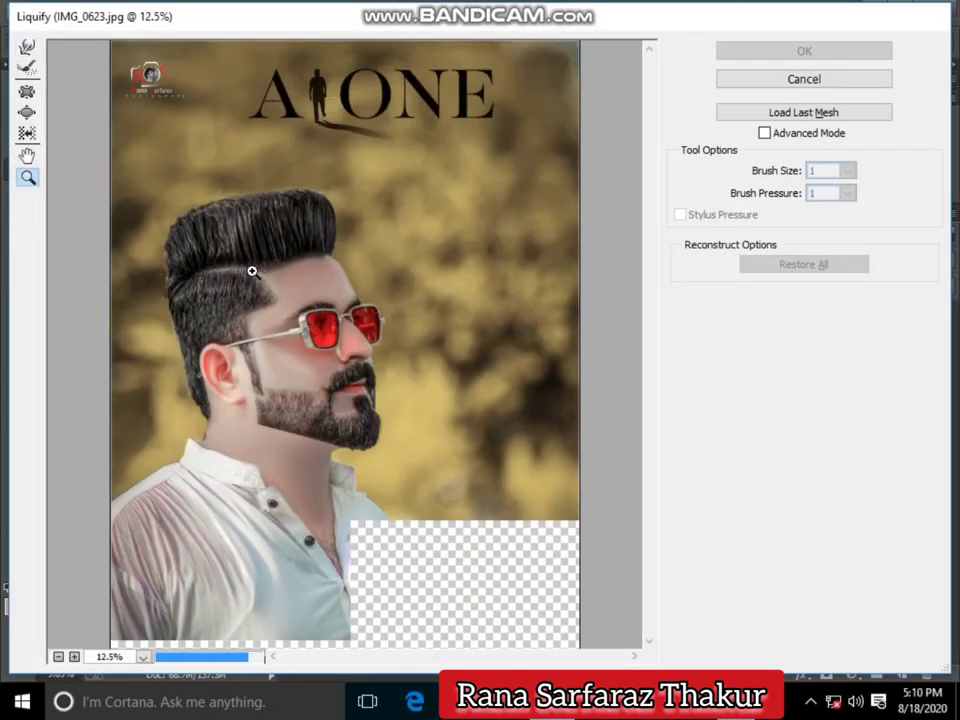
{"action": "left_click", "coordinate": [203, 247]}
{"action": "left_click", "coordinate": [27, 46]}
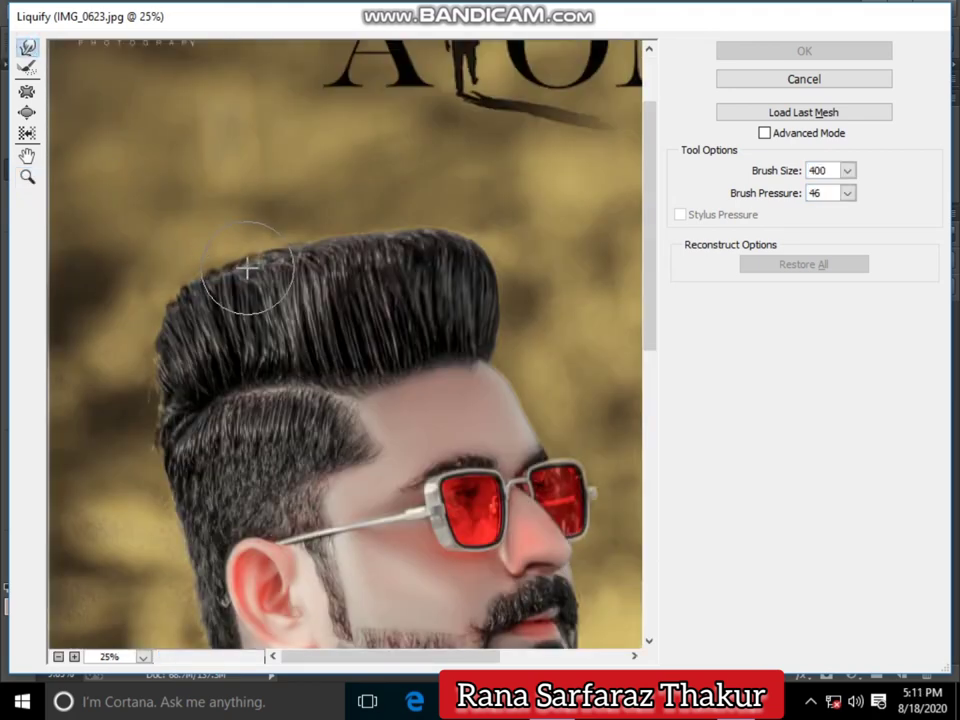
{"action": "key", "text": "bracketright"}
{"action": "key", "text": "bracketright"}
{"action": "key", "text": "bracketright"}
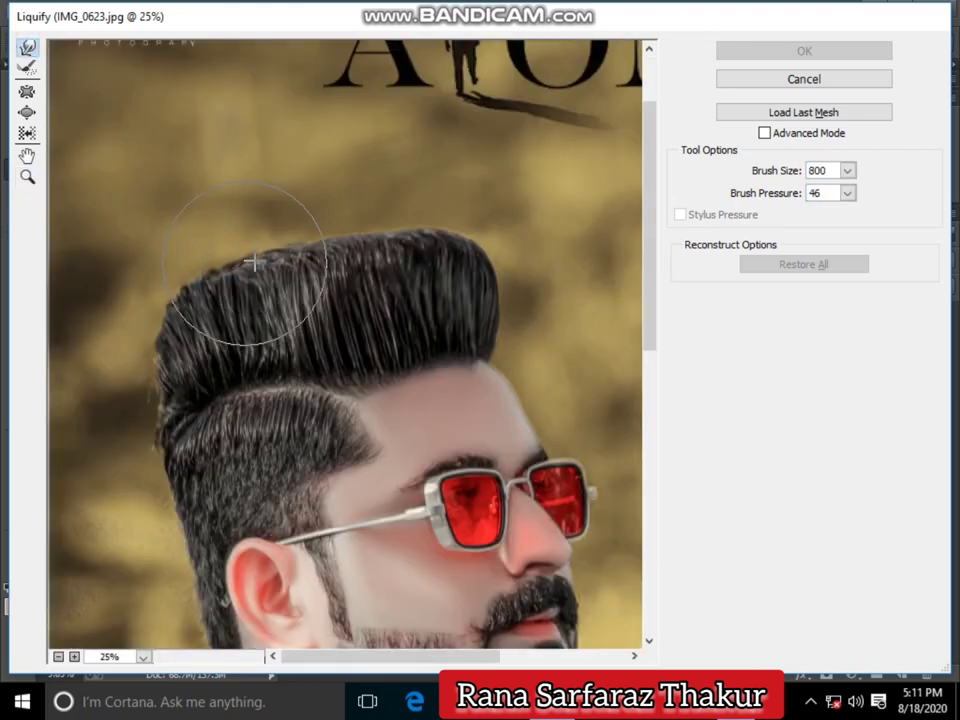
- Push the hair outline, shrink the brush to 300, reshape the neck and jaw, and apply
{"action": "mouse_move", "coordinate": [256, 309]}
{"action": "left_mouse_down"}
{"action": "mouse_move", "coordinate": [234, 328]}
{"action": "mouse_move", "coordinate": [240, 317]}
{"action": "left_mouse_up"}
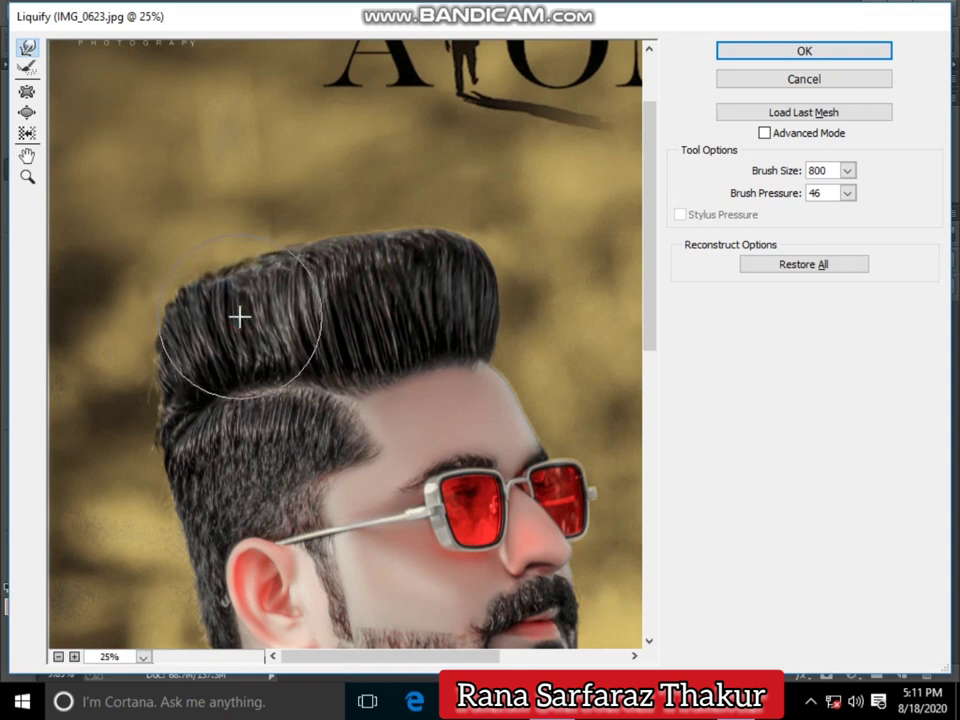
{"action": "left_click_drag", "start_coordinate": [447, 277], "coordinate": [251, 319]}
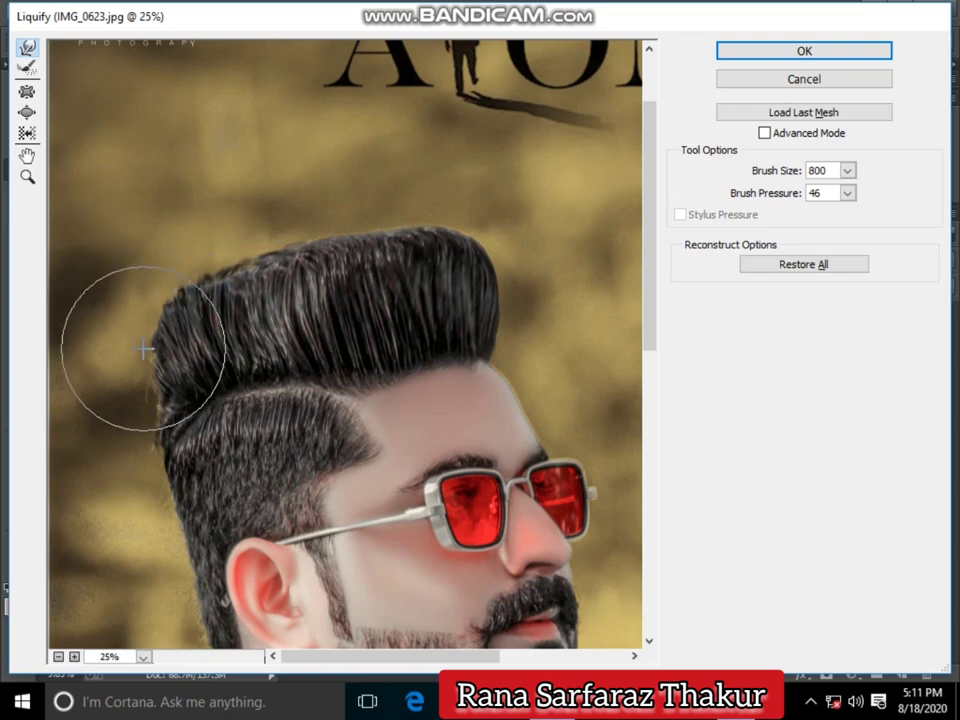
{"action": "scroll", "coordinate": [155, 340], "scroll_direction": "down", "scroll_amount": 8}
{"action": "scroll", "coordinate": [165, 340], "scroll_direction": "down", "scroll_amount": 1}
{"action": "key", "text": "bracketleft"}
{"action": "key", "text": "bracketleft"}
{"action": "key", "text": "bracketleft"}
{"action": "key", "text": "bracketleft"}
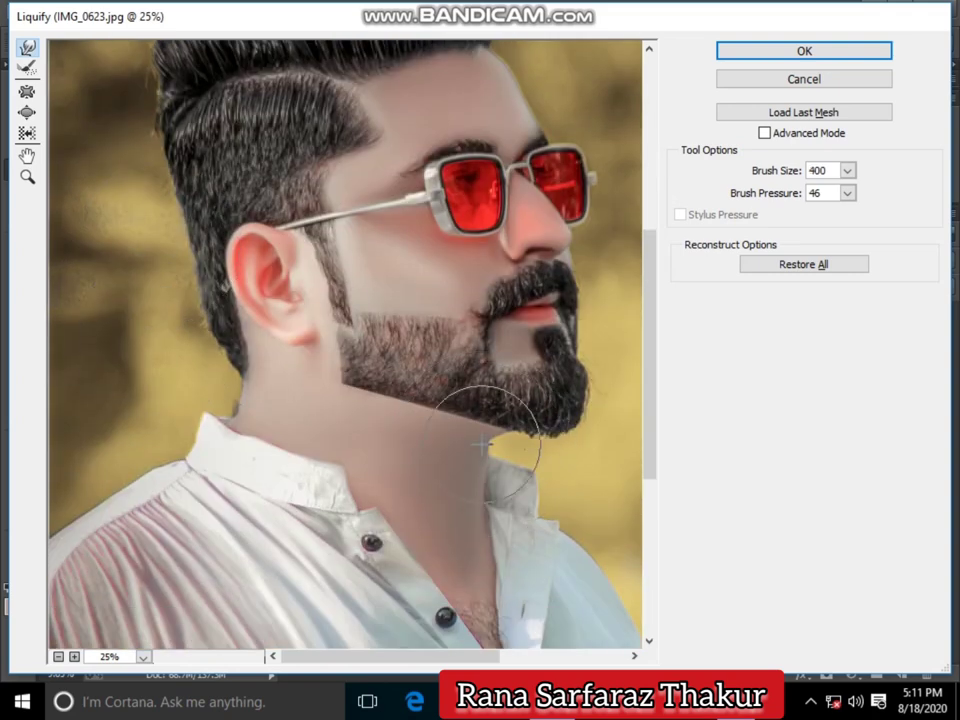
{"action": "key", "text": "bracketleft"}
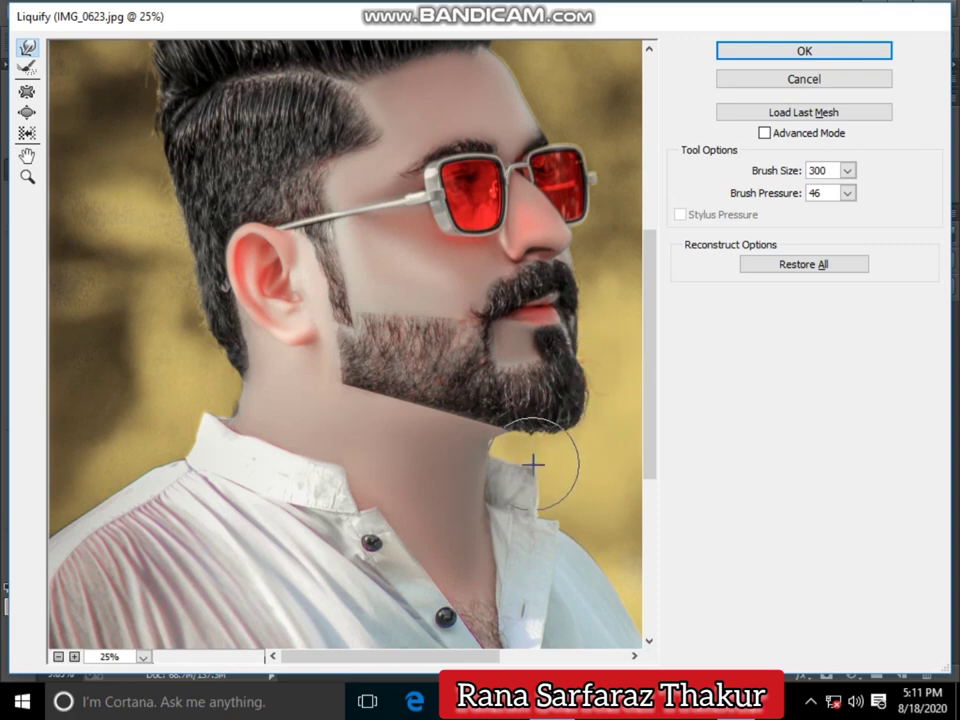
{"action": "scroll", "coordinate": [550, 428], "scroll_direction": "up", "scroll_amount": 3}
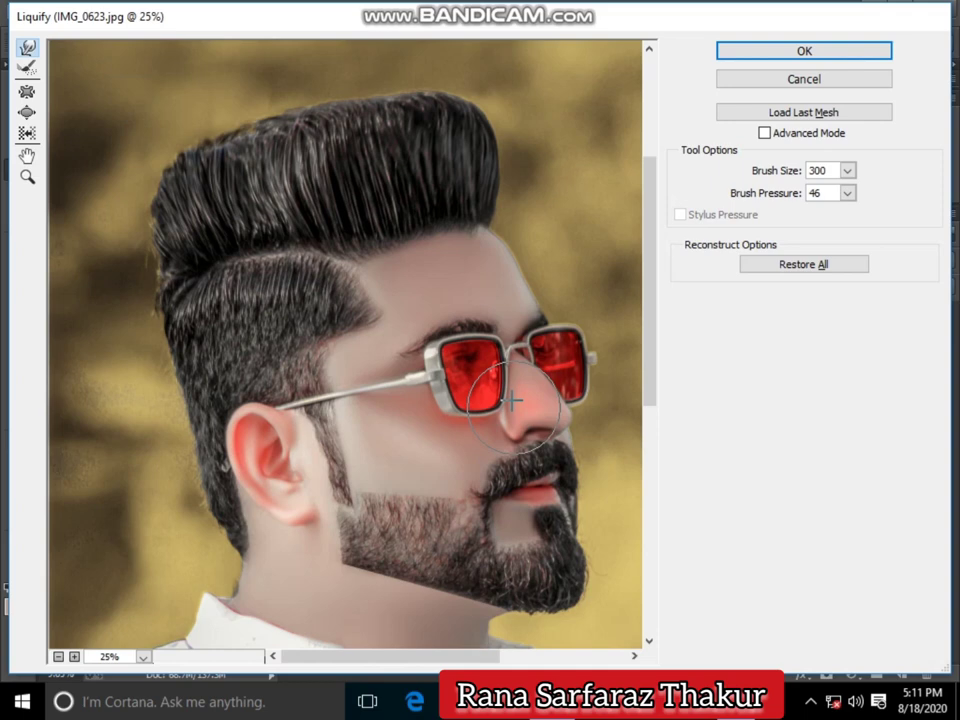
{"action": "left_click", "coordinate": [808, 51]}
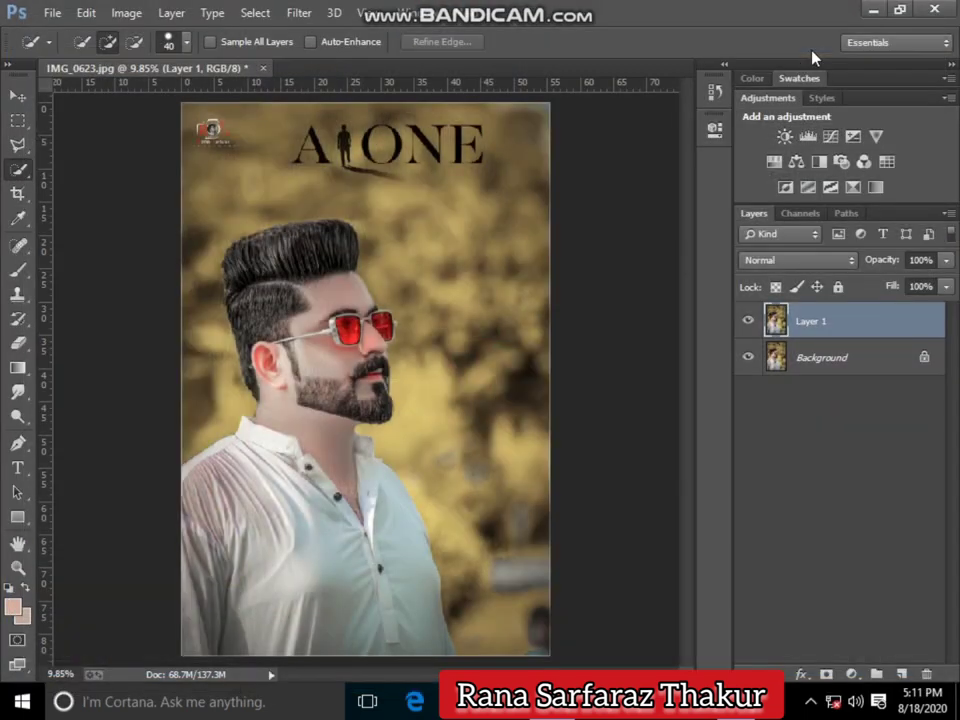
- Merge Layer 1 into Background with Merge Visible and launch the Camera Raw Filter
{"action": "right_click", "coordinate": [805, 357]}
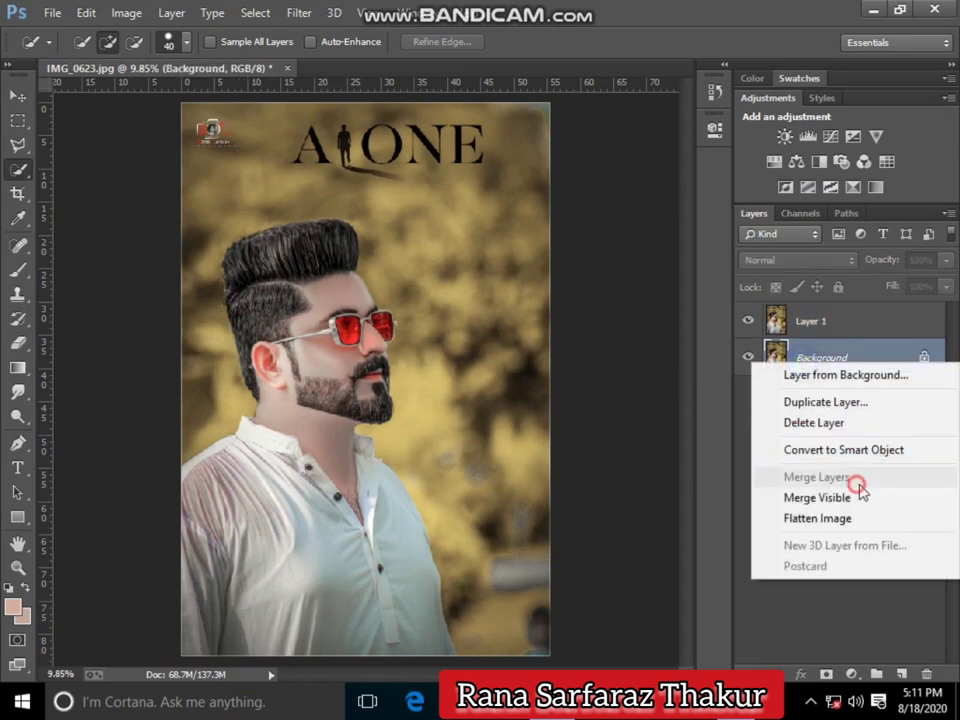
{"action": "left_click", "coordinate": [818, 492]}
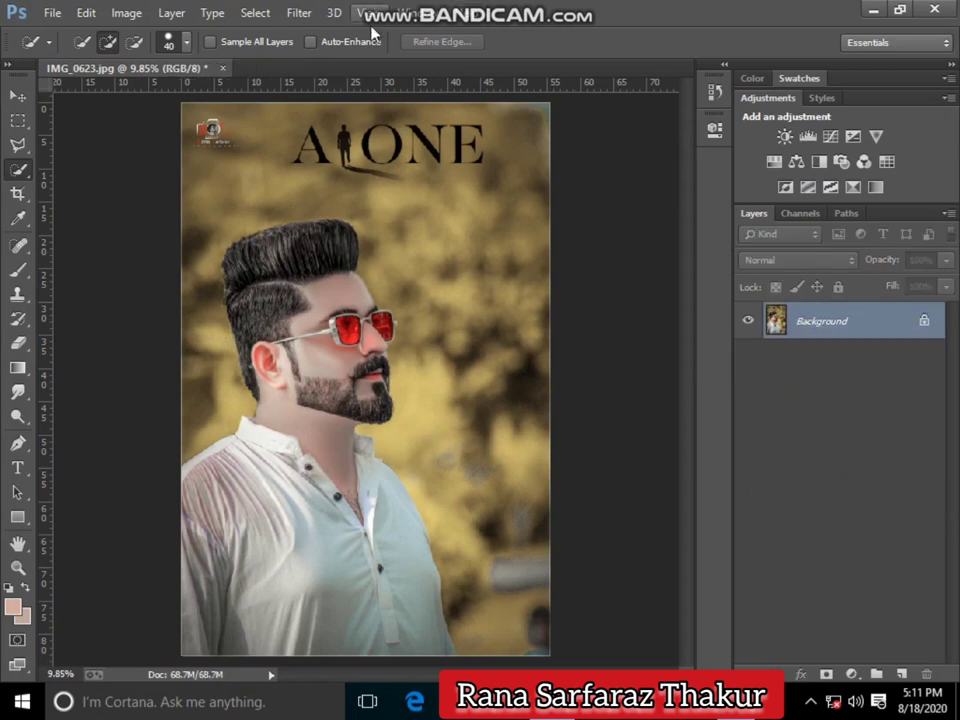
{"action": "left_click", "coordinate": [299, 13]}
{"action": "left_click", "coordinate": [345, 121]}
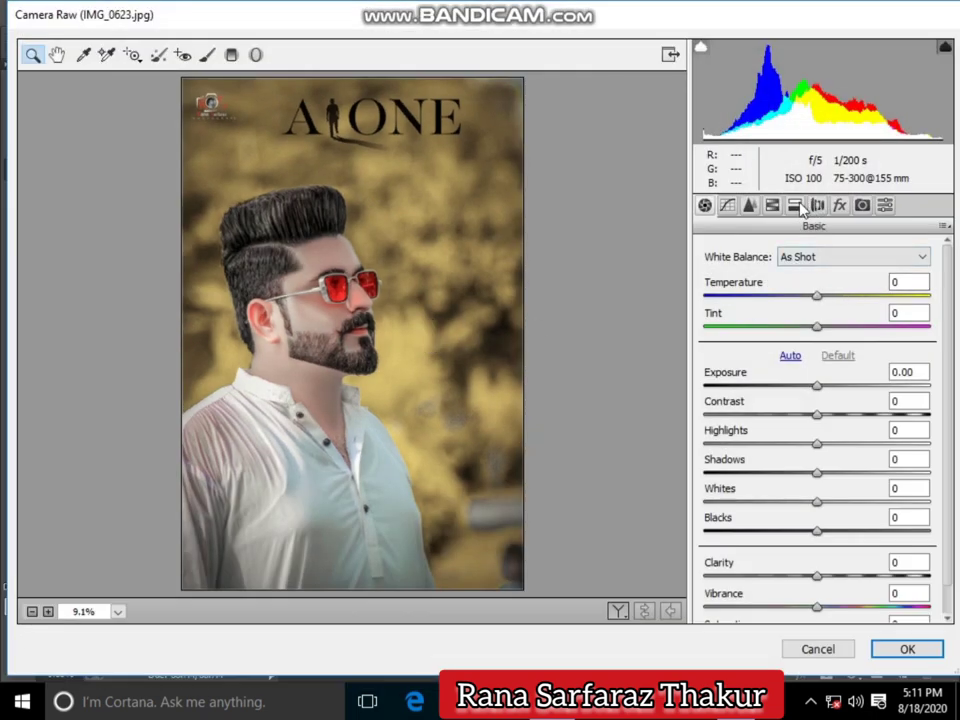
- Tint the Camera Raw split-toning highlights with hue 53 and saturation 4
{"action": "left_click", "coordinate": [795, 205]}
{"action": "left_click", "coordinate": [784, 279]}
{"action": "left_click_drag", "start_coordinate": [711, 311], "coordinate": [720, 311]}
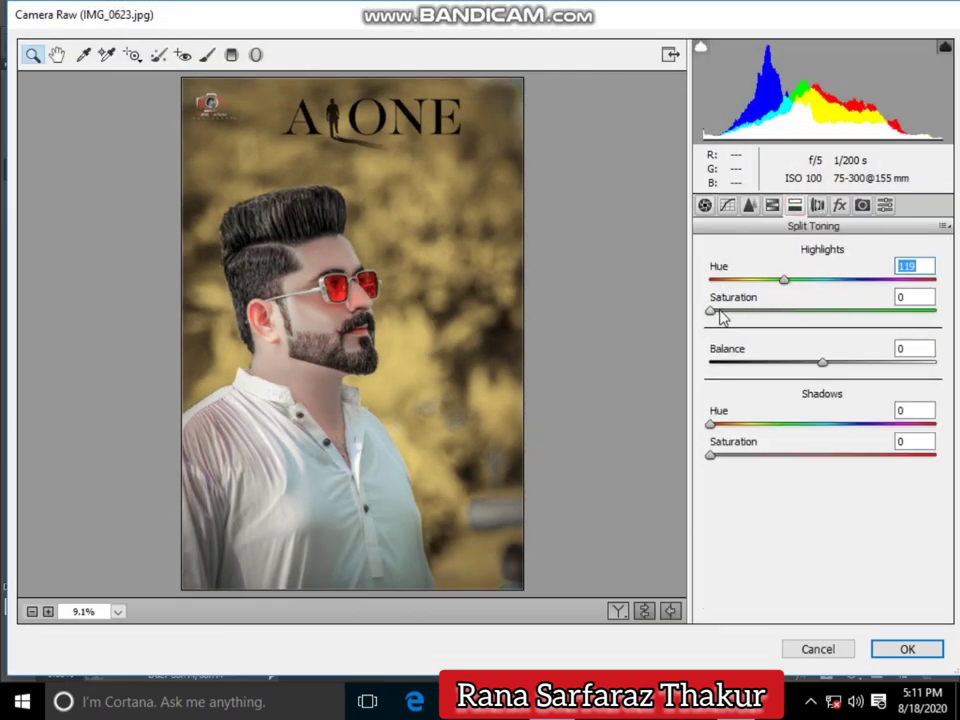
{"action": "left_click", "coordinate": [742, 280]}
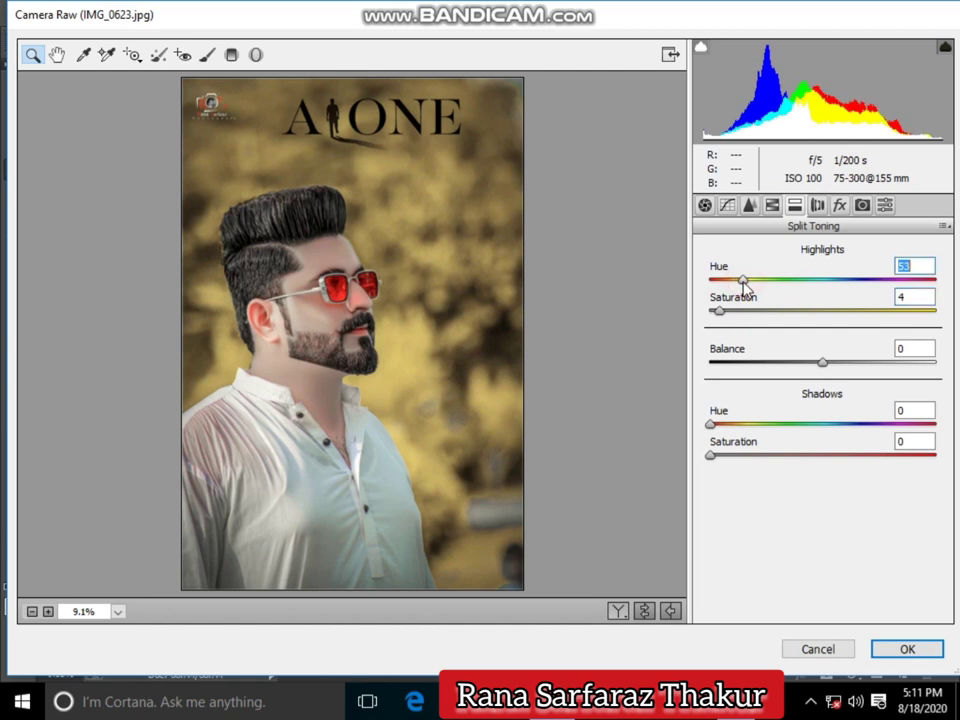
- Set HSL saturation: Oranges -10, Yellows -11, Greens +100, Aquas -3, Blues -6
{"action": "left_click", "coordinate": [749, 204]}
{"action": "left_click", "coordinate": [811, 370]}
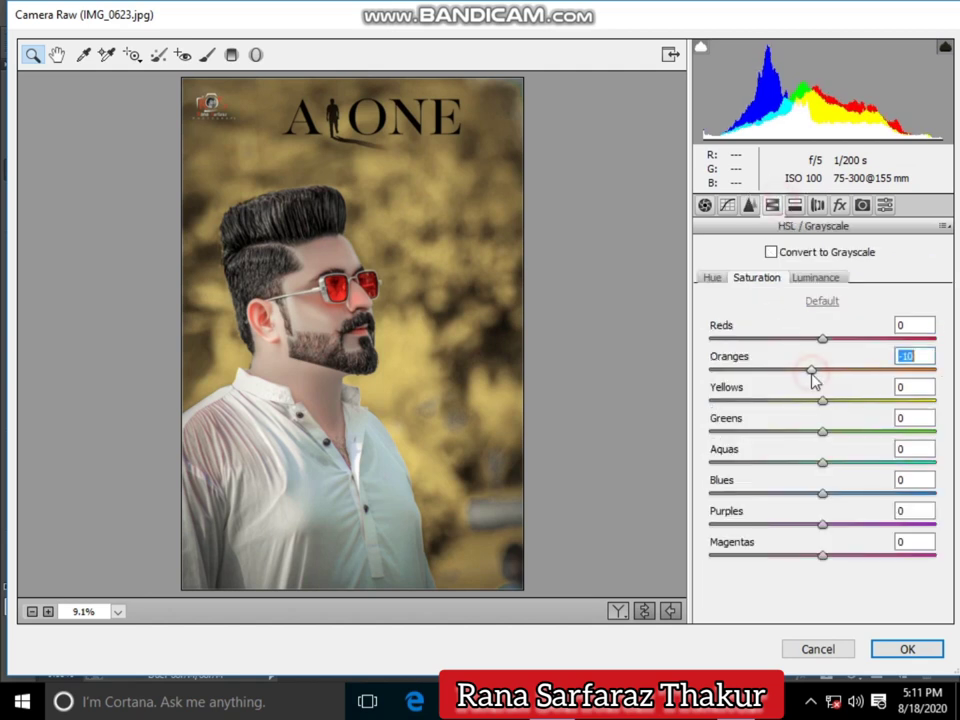
{"action": "left_click_drag", "start_coordinate": [816, 398], "coordinate": [710, 400]}
{"action": "left_click_drag", "start_coordinate": [821, 431], "coordinate": [710, 432]}
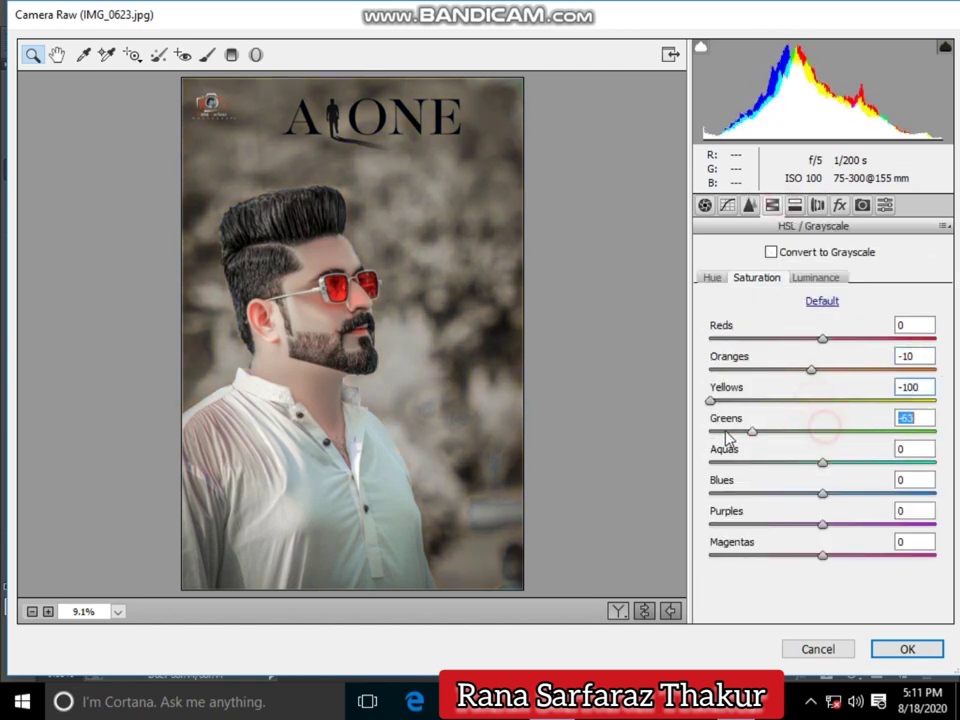
{"action": "left_click_drag", "start_coordinate": [821, 462], "coordinate": [649, 448]}
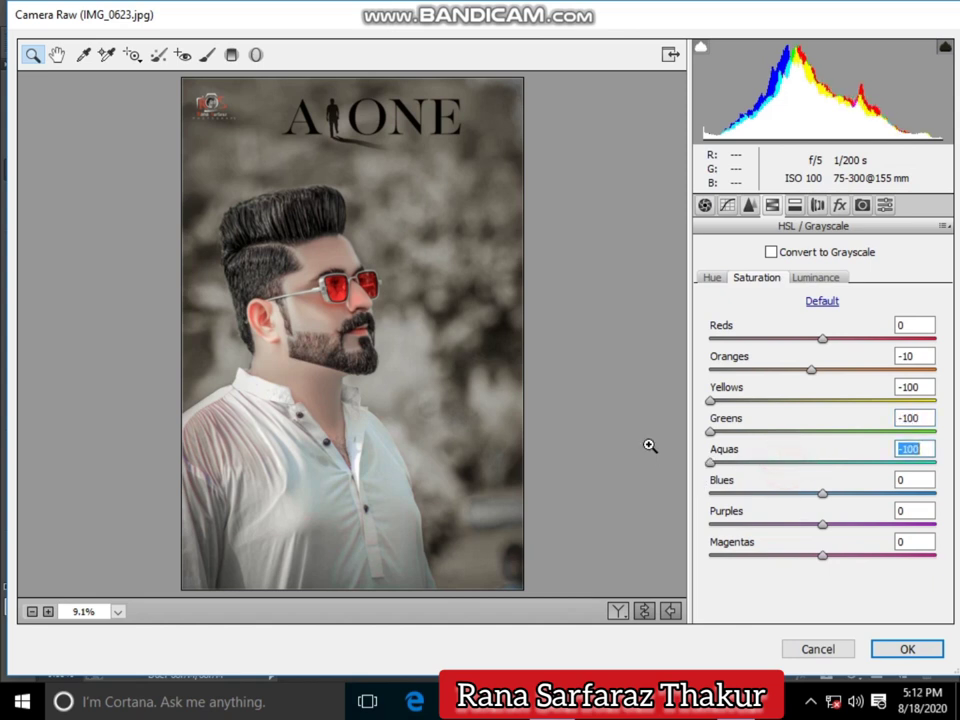
{"action": "left_click_drag", "start_coordinate": [821, 493], "coordinate": [688, 502]}
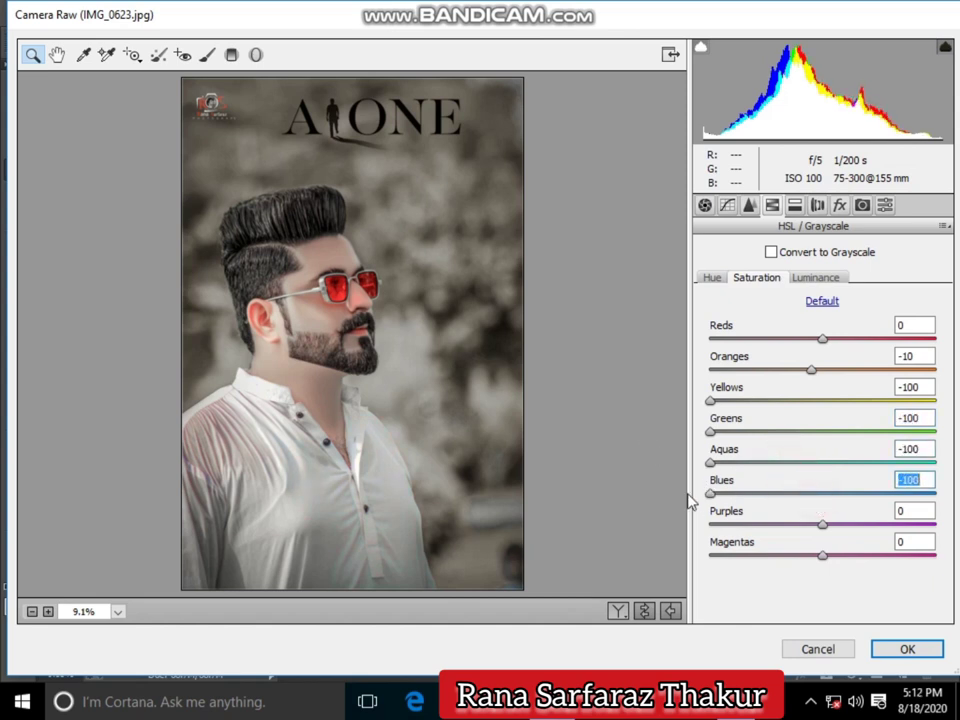
{"action": "left_click", "coordinate": [815, 493]}
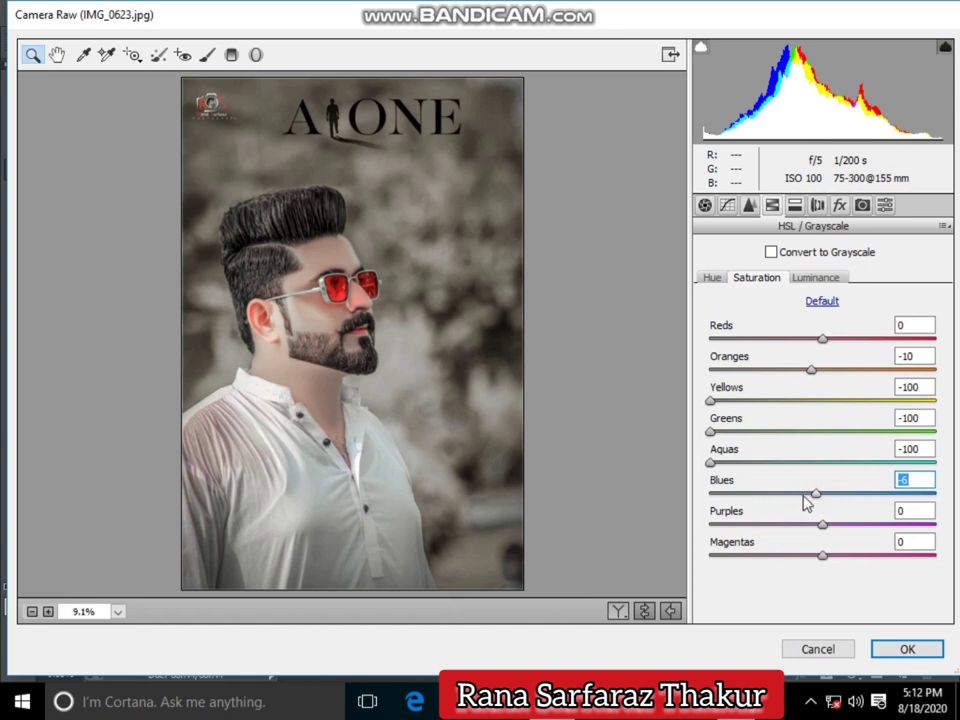
{"action": "left_click", "coordinate": [819, 462]}
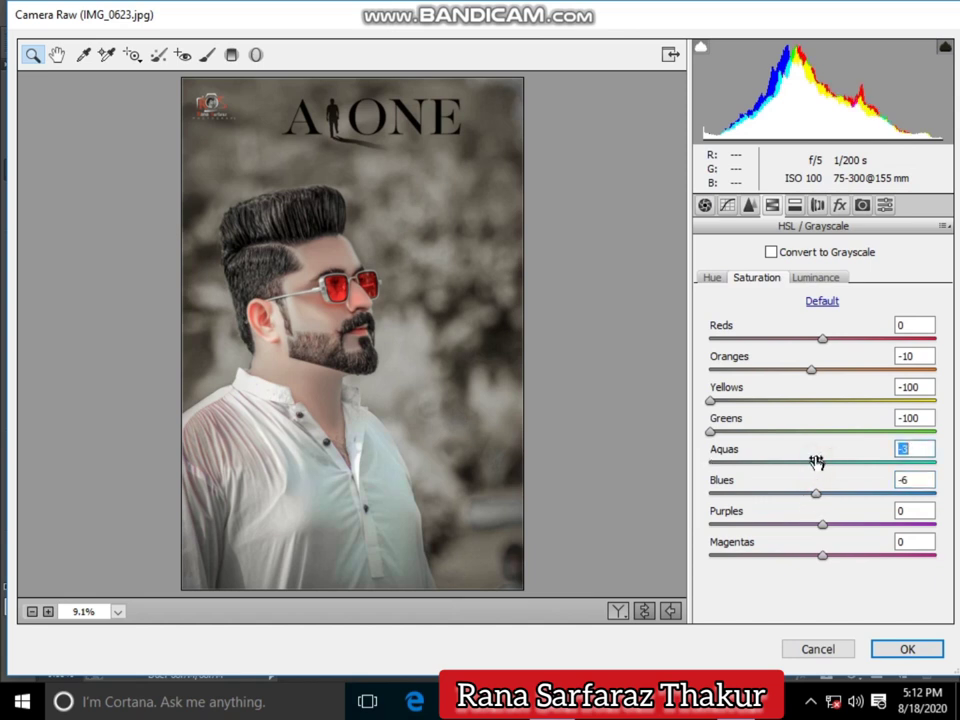
{"action": "left_click", "coordinate": [790, 400]}
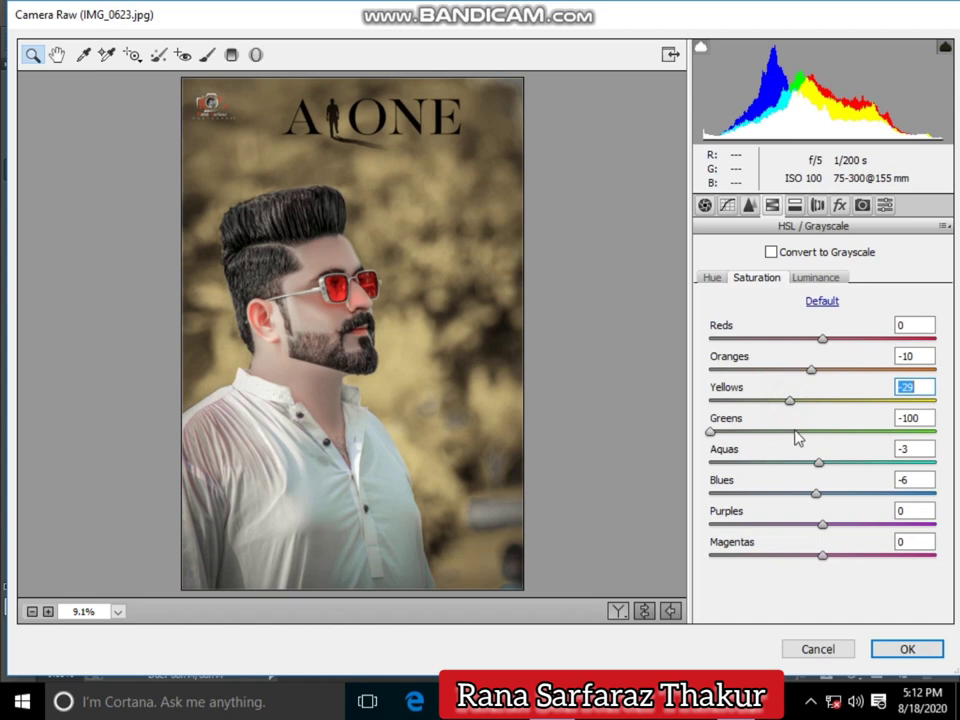
{"action": "left_click_drag", "start_coordinate": [797, 437], "coordinate": [935, 431]}
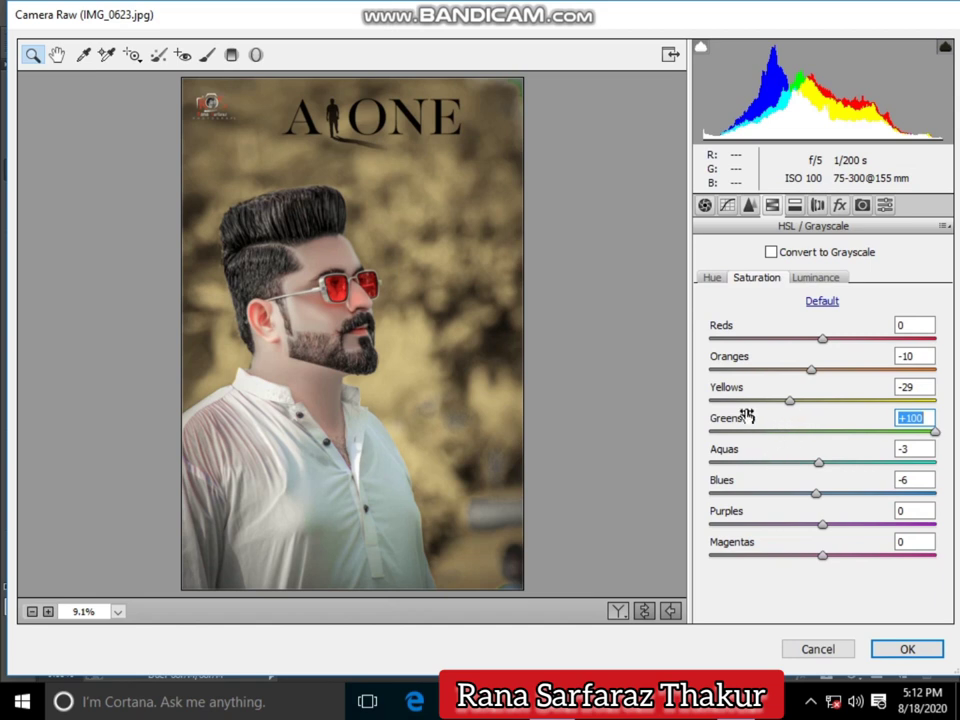
{"action": "left_click", "coordinate": [810, 400]}
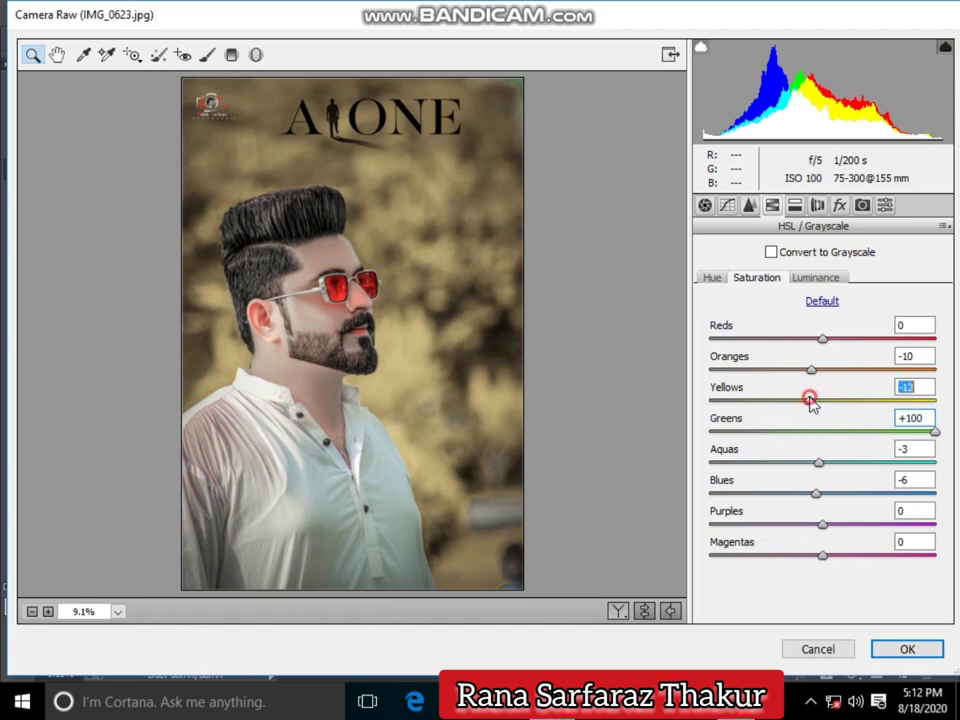
- Shift HSL hues to Yellows +2 and Greens -81, then apply the Camera Raw adjustments
{"action": "left_click", "coordinate": [716, 280]}
{"action": "left_click", "coordinate": [851, 400]}
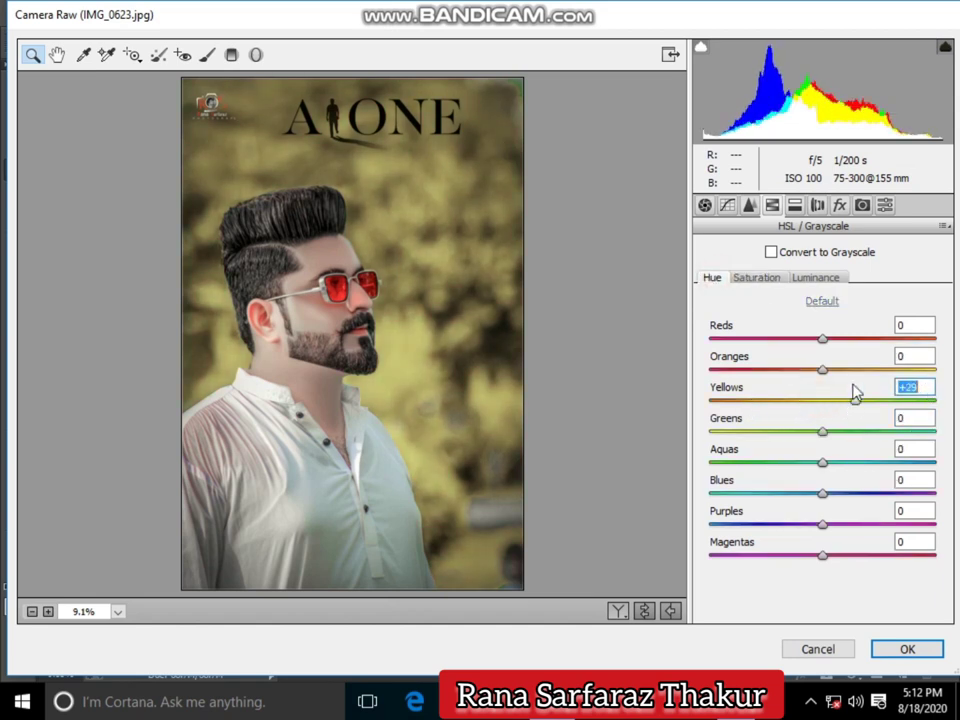
{"action": "left_click_drag", "start_coordinate": [818, 432], "coordinate": [733, 432]}
{"action": "left_click", "coordinate": [824, 401]}
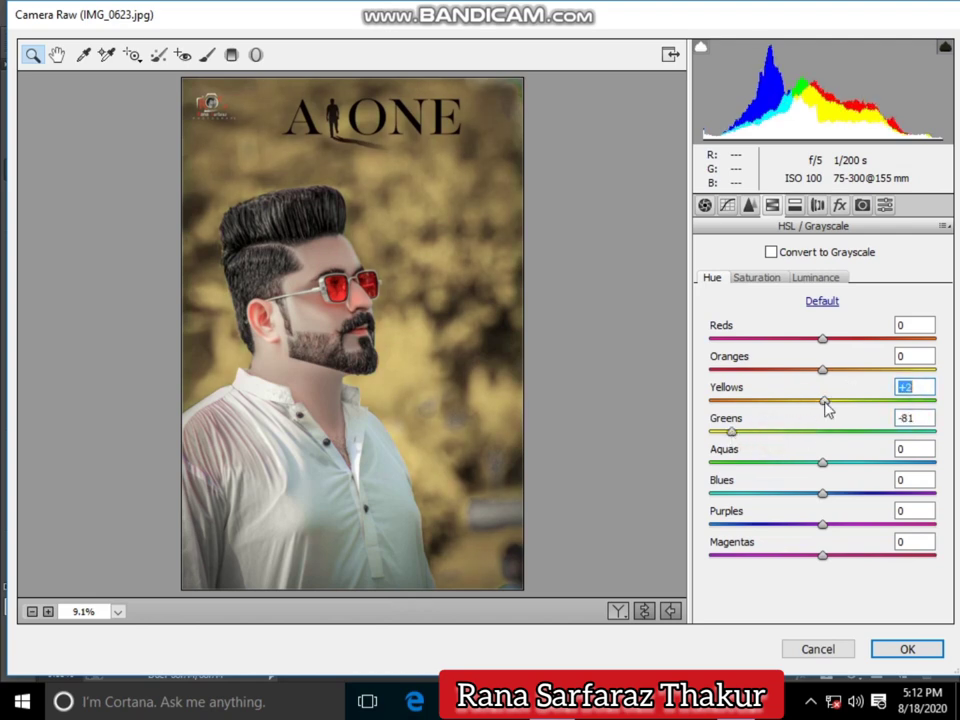
{"action": "left_click", "coordinate": [902, 648]}
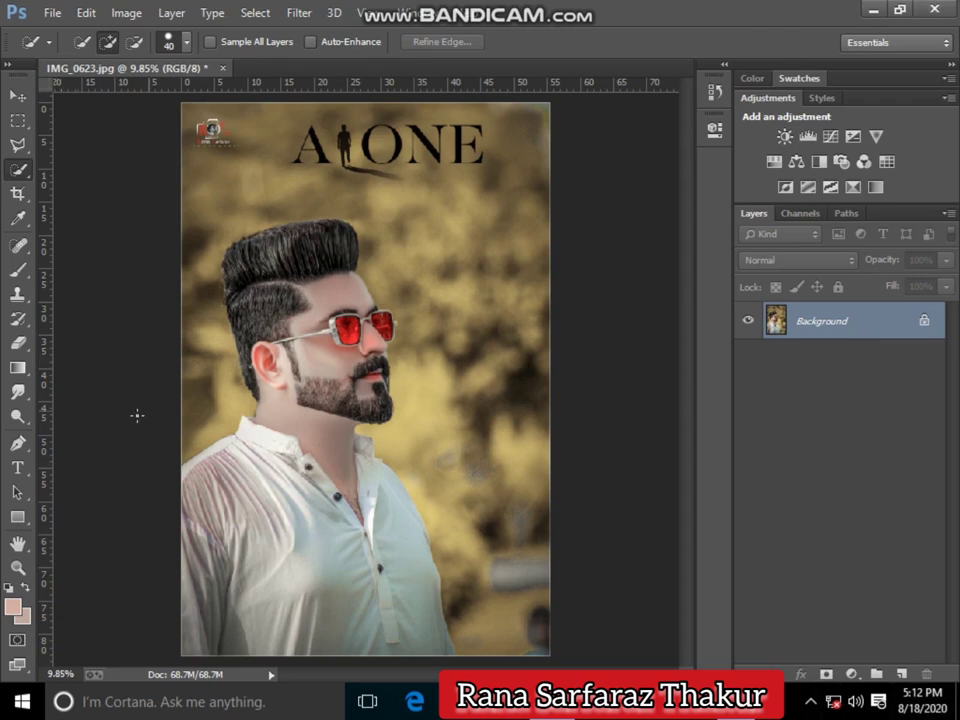
- Zoom in to inspect the beard, then fit the whole image on screen
{"action": "left_click", "coordinate": [18, 567]}
{"action": "left_click", "coordinate": [382, 437]}
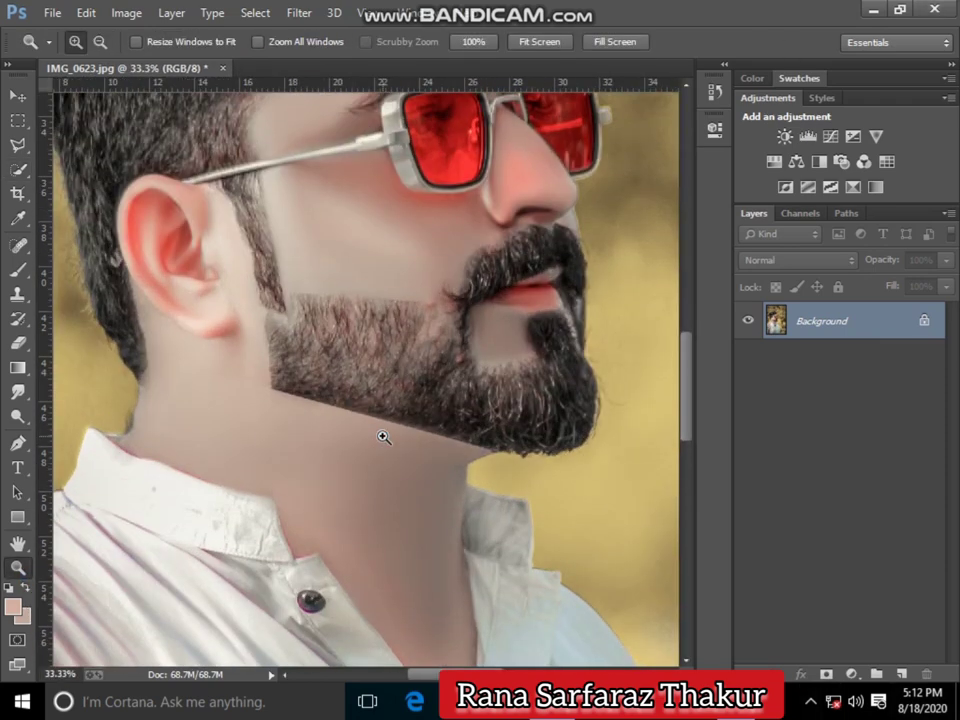
{"action": "left_click", "coordinate": [383, 437]}
{"action": "right_click", "coordinate": [382, 437]}
{"action": "left_click", "coordinate": [402, 439]}
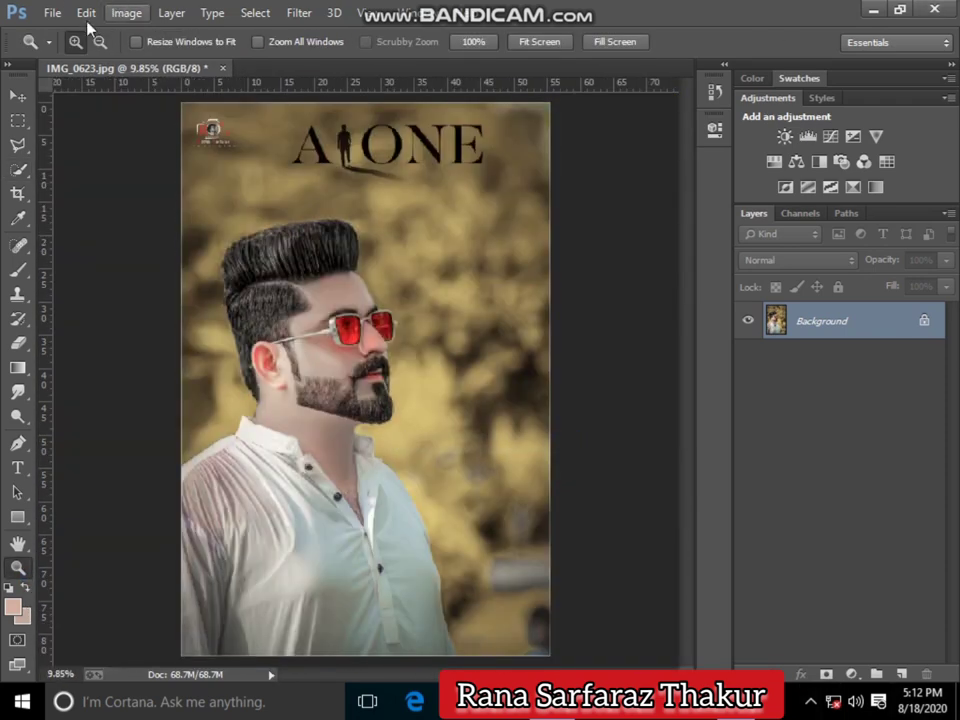
- Save the portrait to the Desktop as the JPEG IMG_0623
{"action": "key", "text": "alt+f"}
{"action": "left_click", "coordinate": [108, 186]}
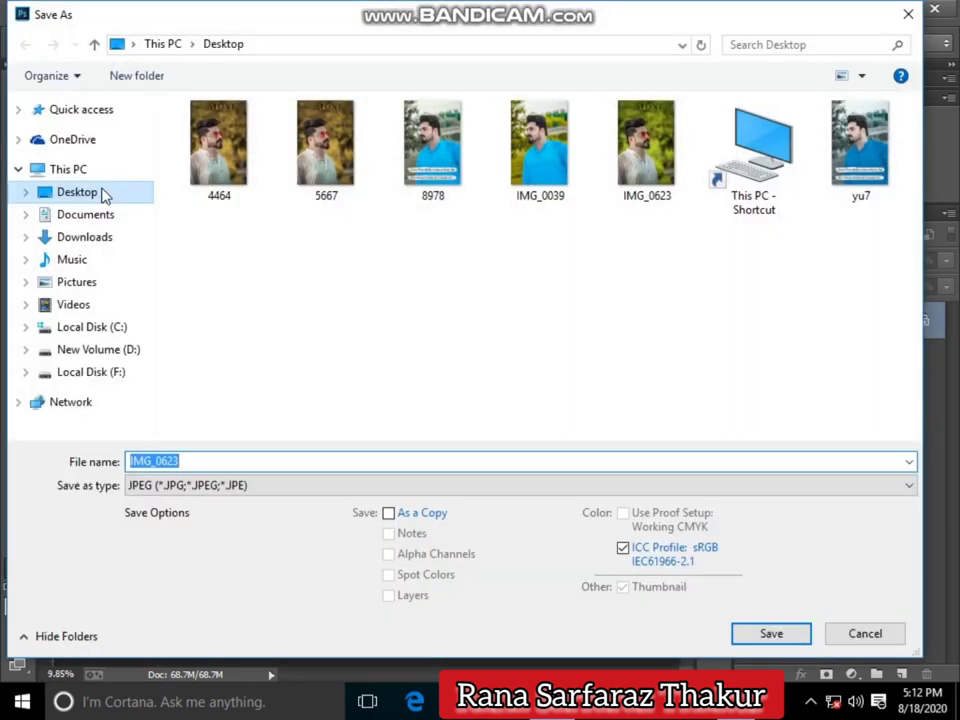
{"action": "left_click", "coordinate": [105, 195]}
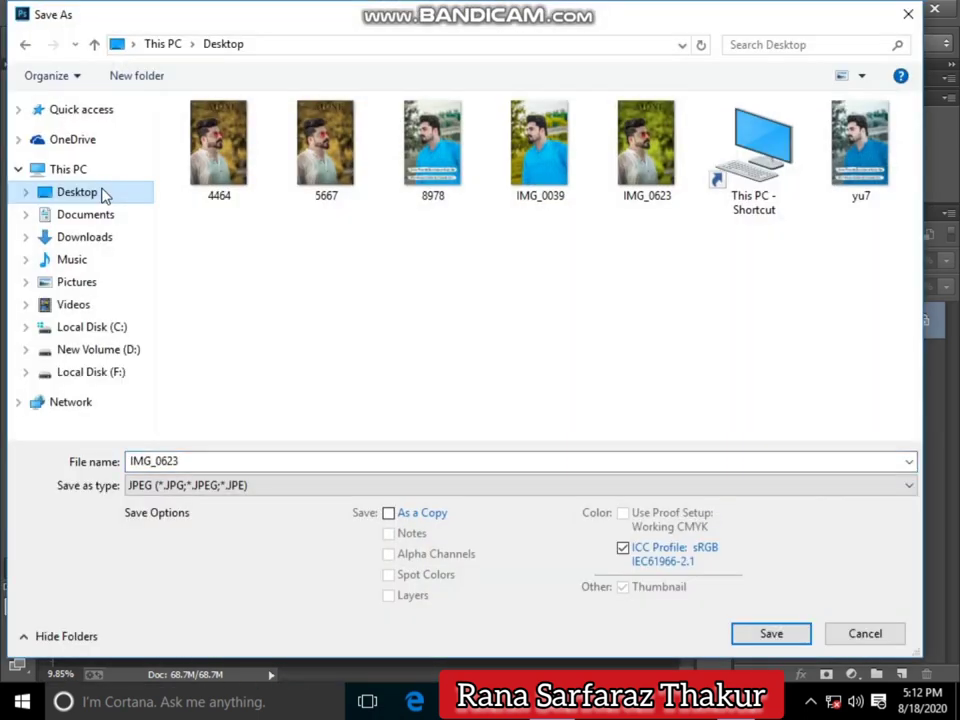
{"action": "left_click", "coordinate": [868, 634]}
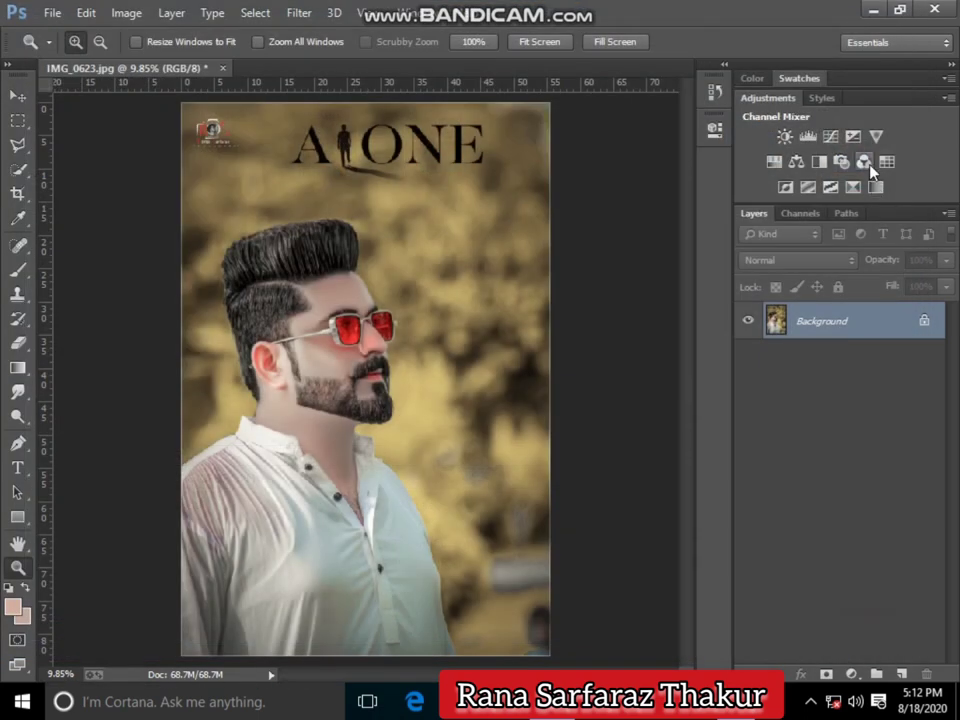